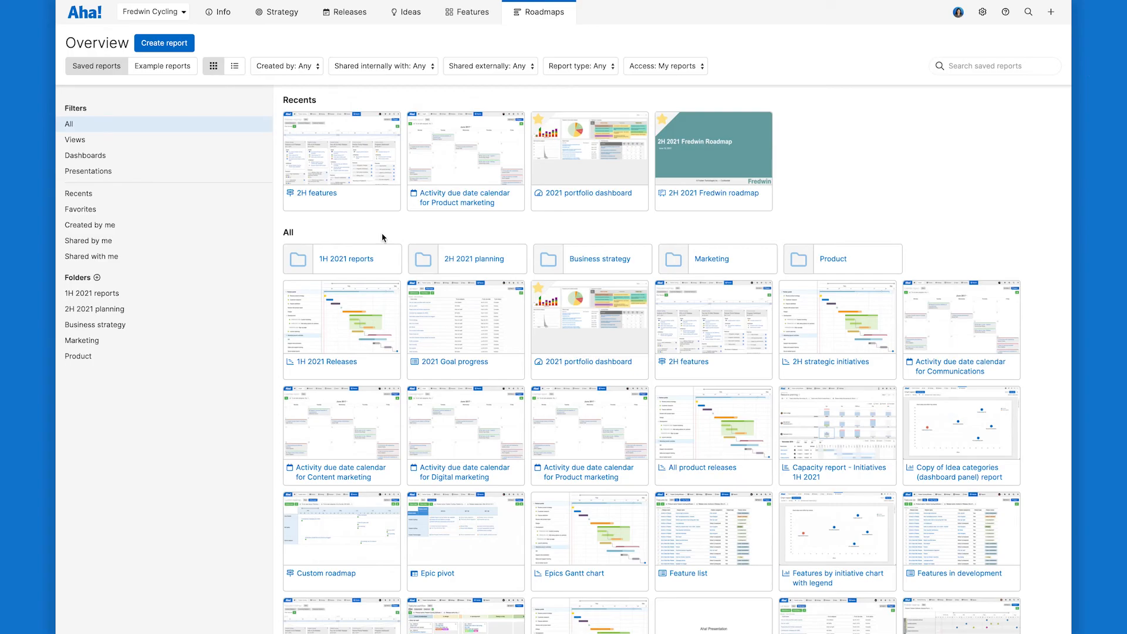
Step: Create a report folder named "2021 progress"
{"action": "left_click", "coordinate": [97, 277]}
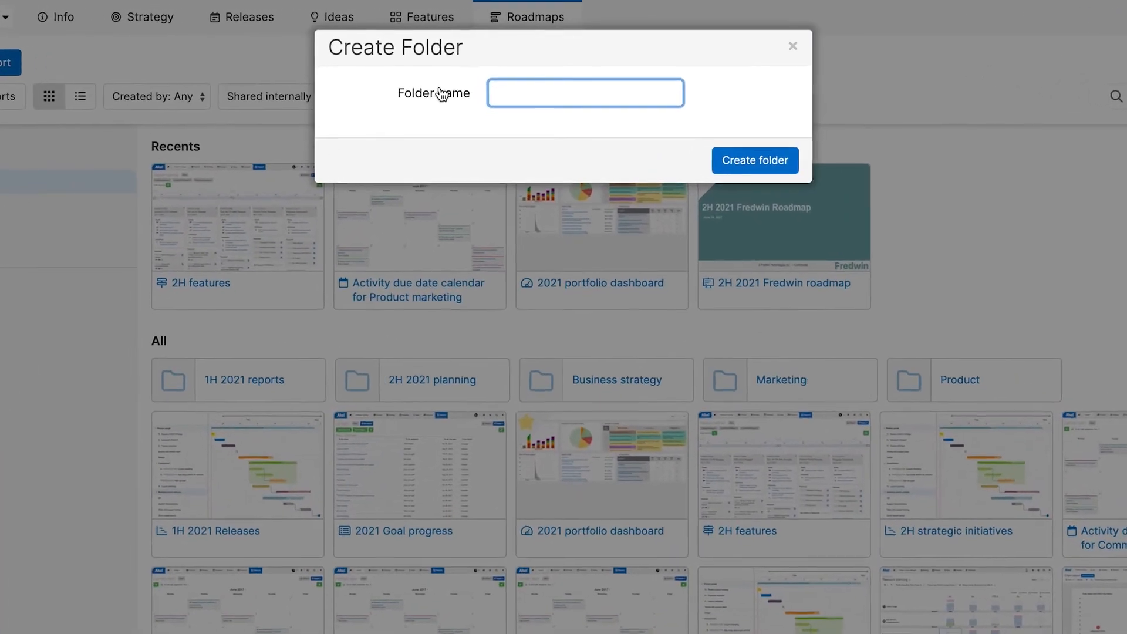
{"action": "type", "text": "2021 prog"}
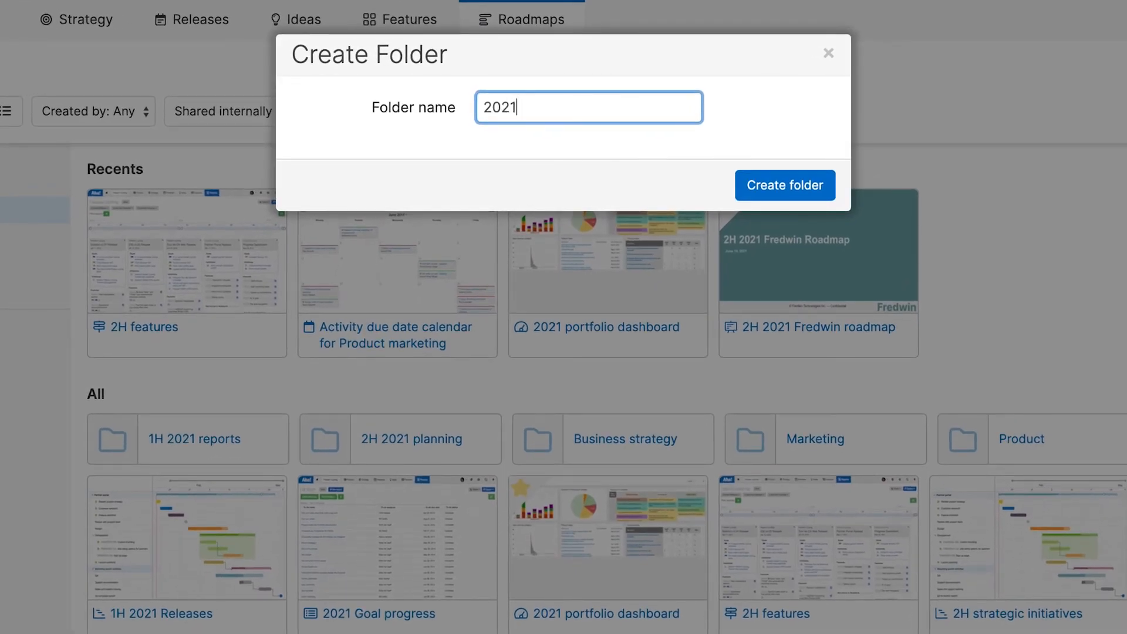
{"action": "type", "text": "ress"}
{"action": "left_click", "coordinate": [763, 184]}
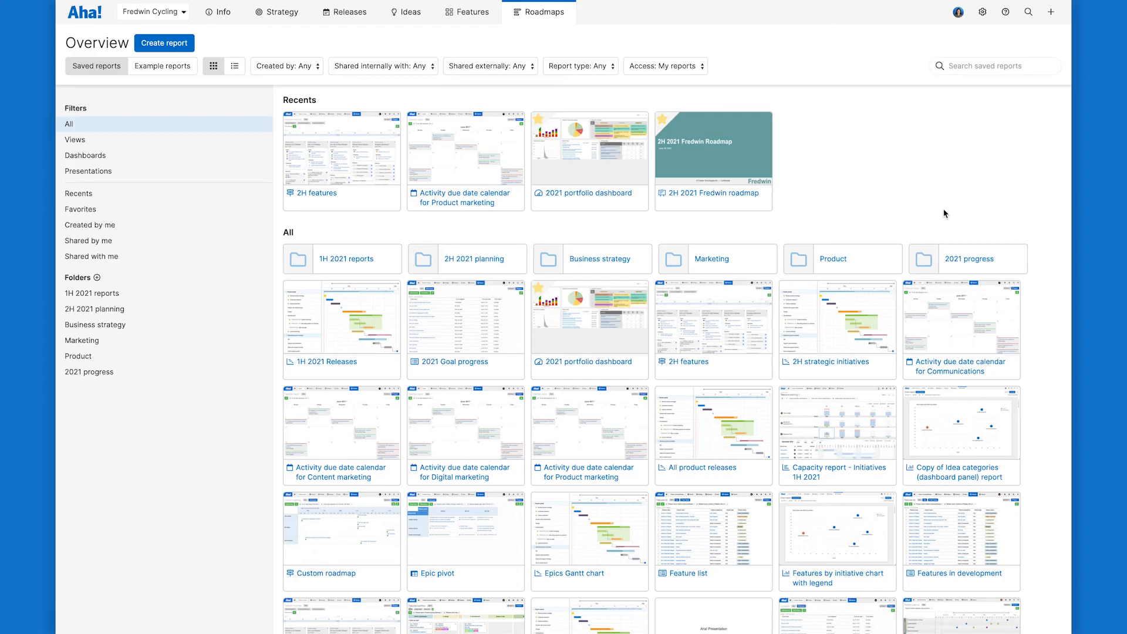
Step: Browse the example reports for features and custom roadmaps, and open "Custom roadmap: Initiative by workspace and goal"
{"action": "left_click", "coordinate": [184, 74]}
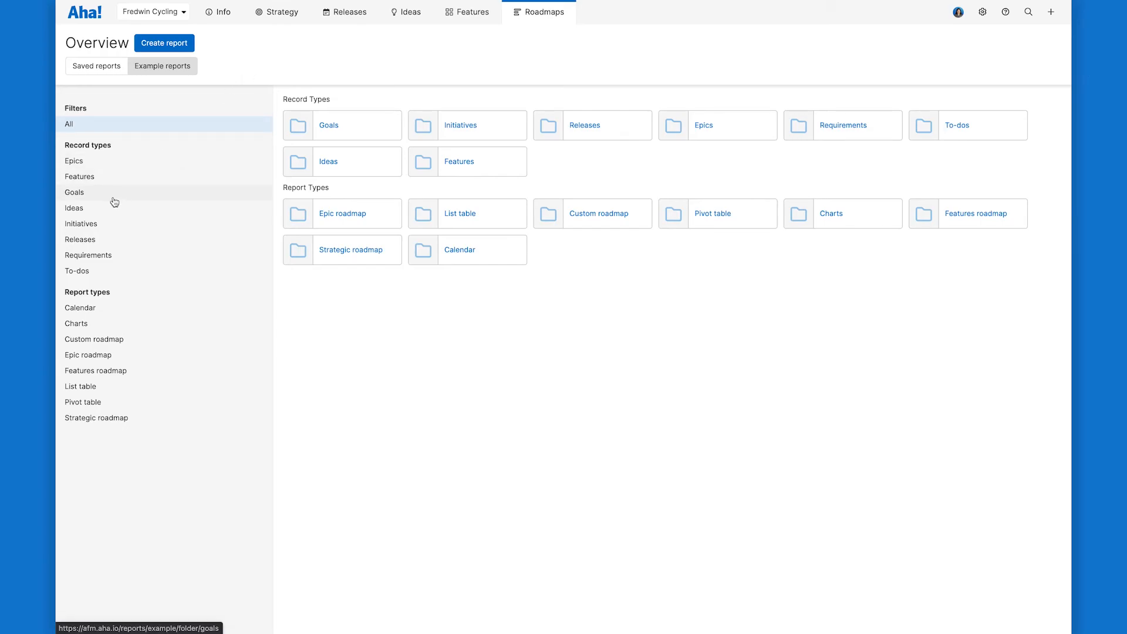
{"action": "left_click", "coordinate": [100, 186]}
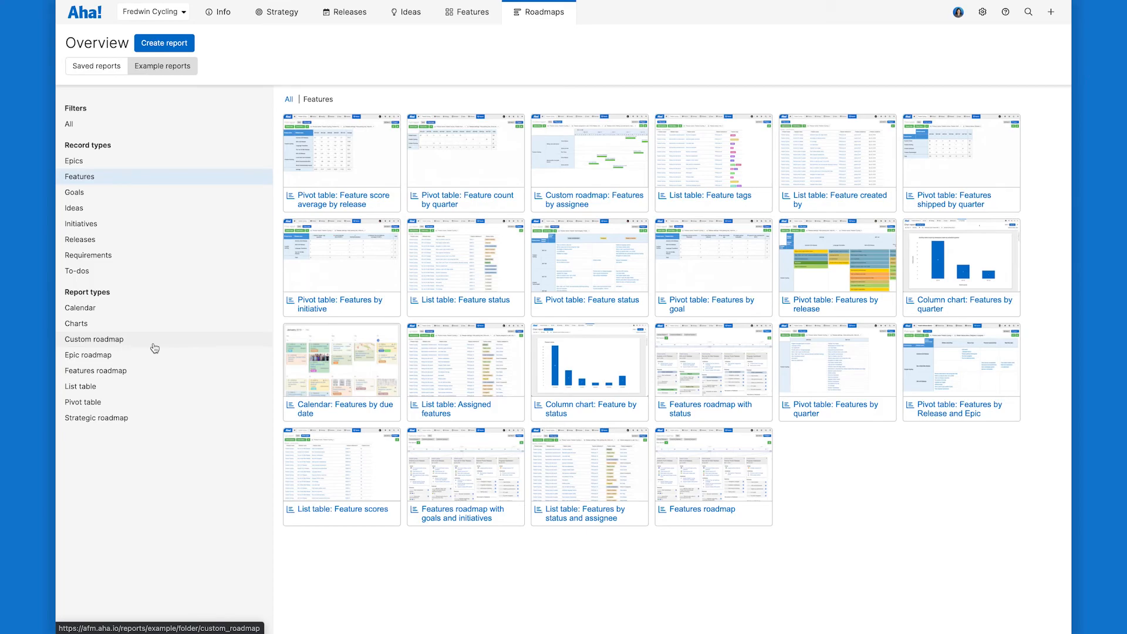
{"action": "left_click", "coordinate": [125, 346]}
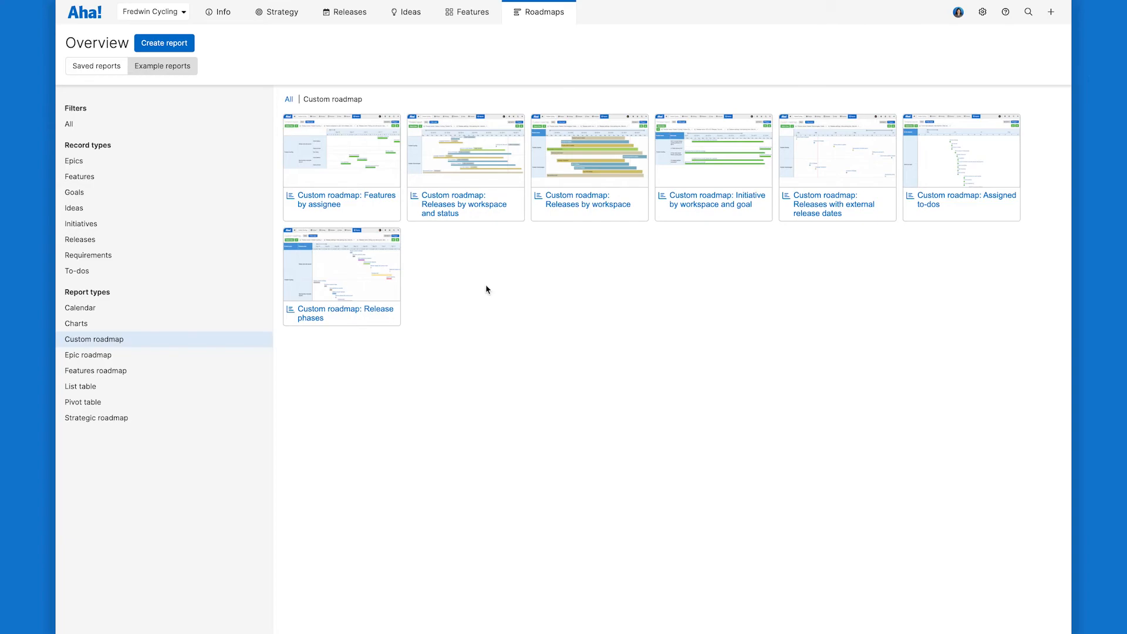
{"action": "mouse_move", "coordinate": [531, 20]}
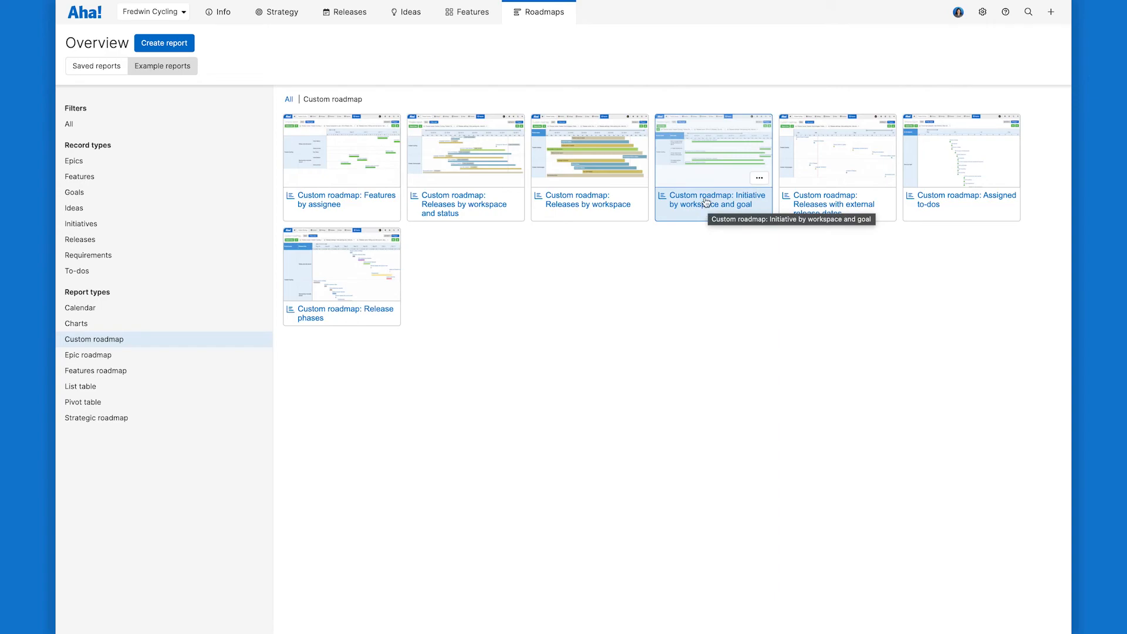
{"action": "left_click", "coordinate": [694, 160]}
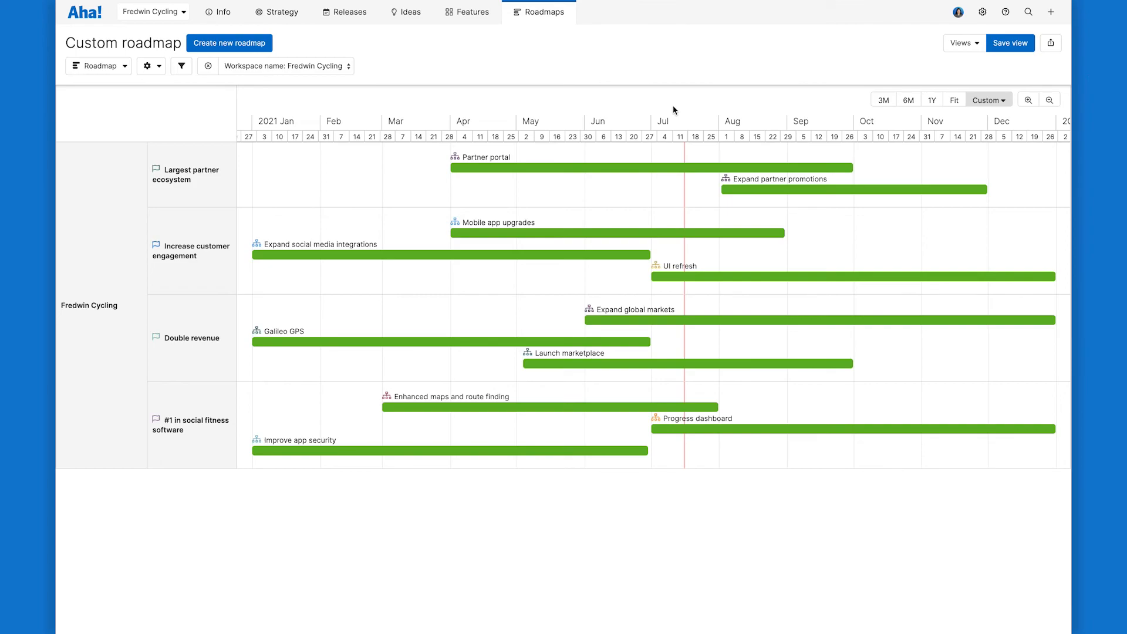
Step: Look at the report as a list, a pivot and a chart, and return it to the roadmap view
{"action": "mouse_move", "coordinate": [372, 69]}
{"action": "left_click", "coordinate": [124, 67]}
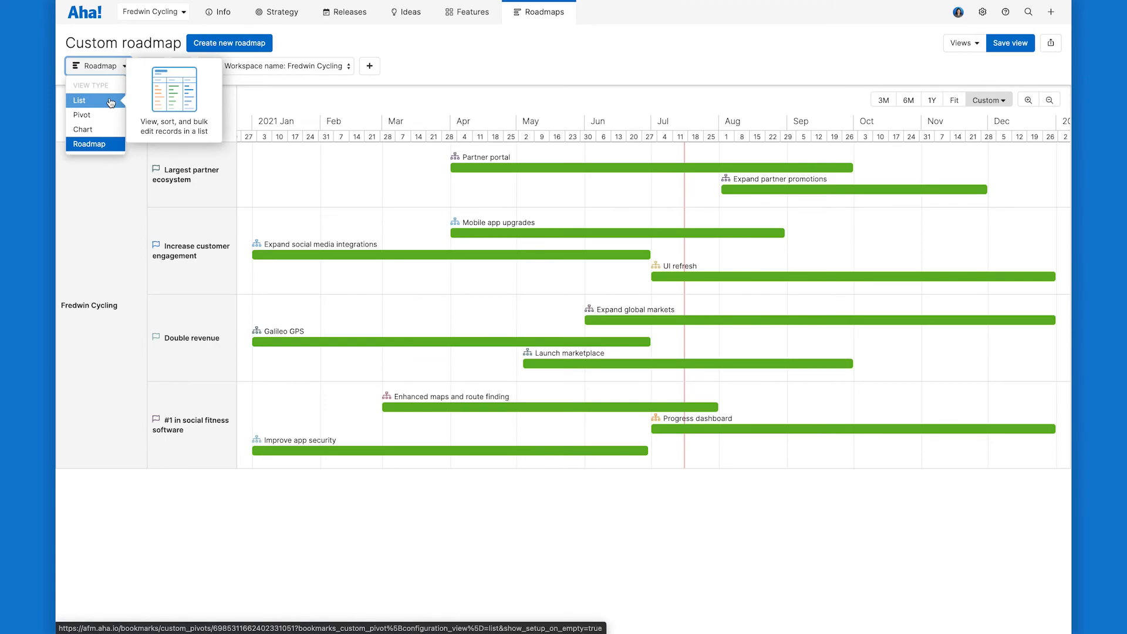
{"action": "left_click", "coordinate": [110, 102]}
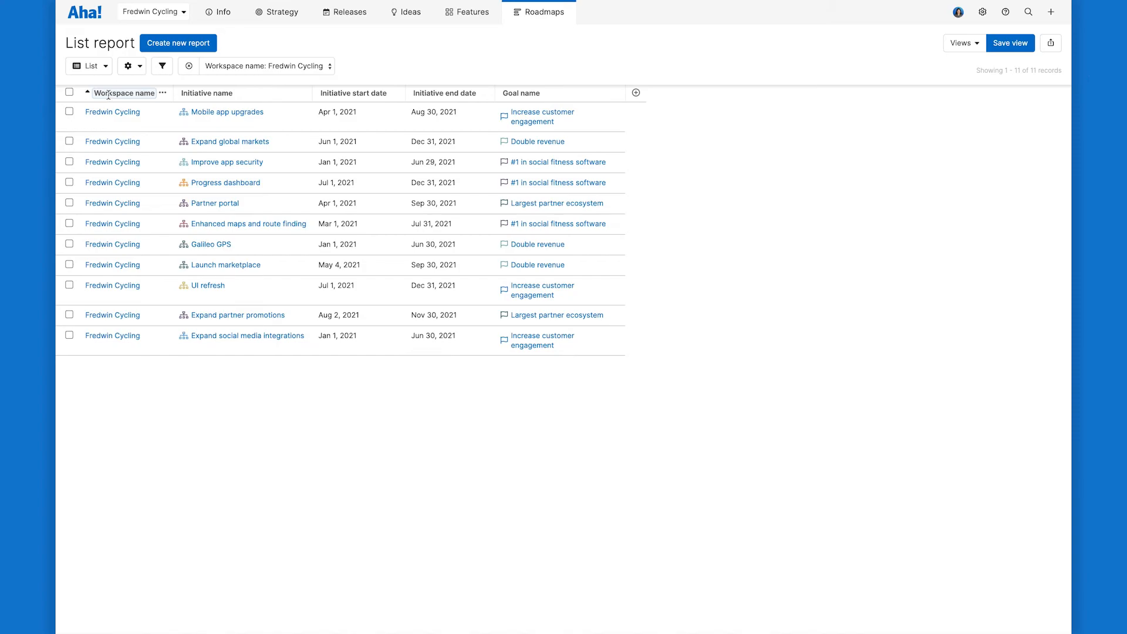
{"action": "left_click", "coordinate": [102, 73]}
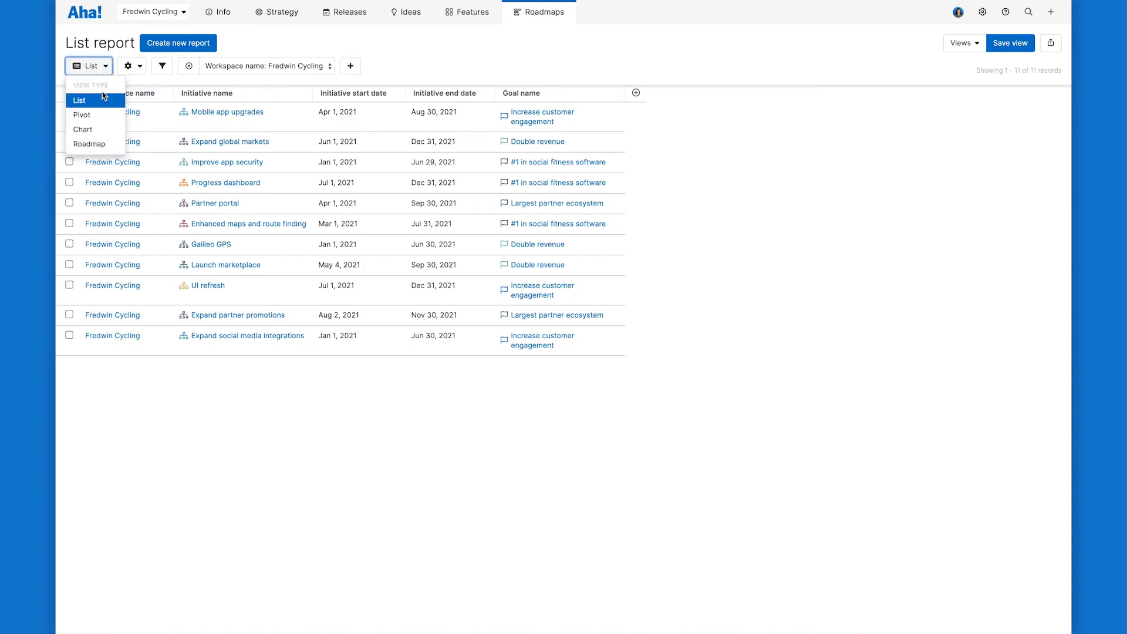
{"action": "left_click", "coordinate": [104, 112]}
{"action": "left_click", "coordinate": [101, 69]}
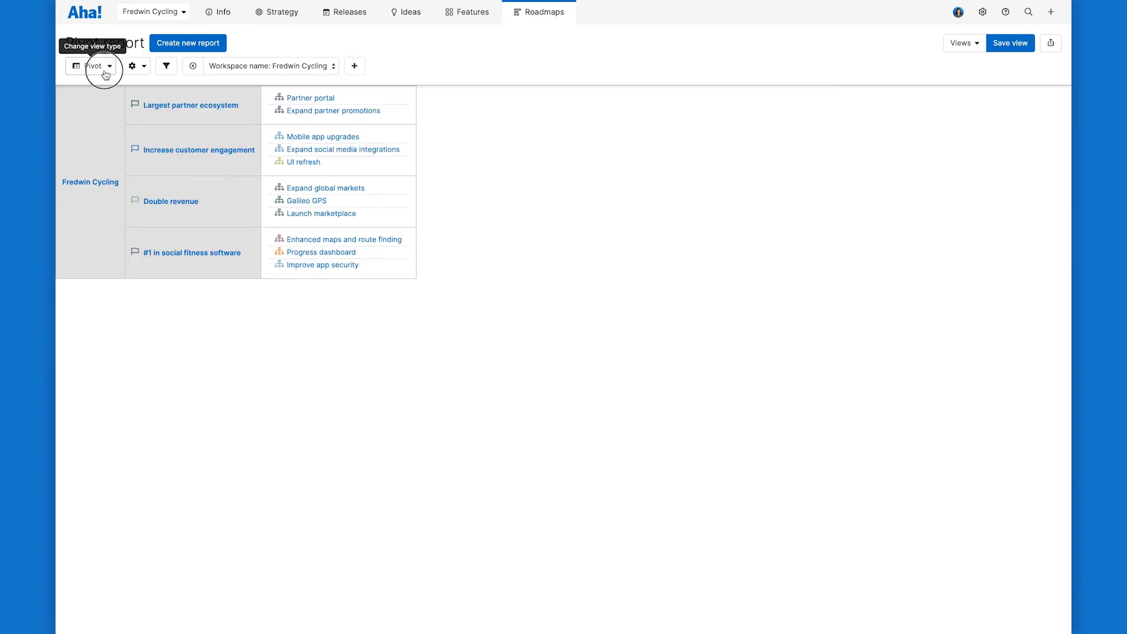
{"action": "left_click", "coordinate": [97, 126]}
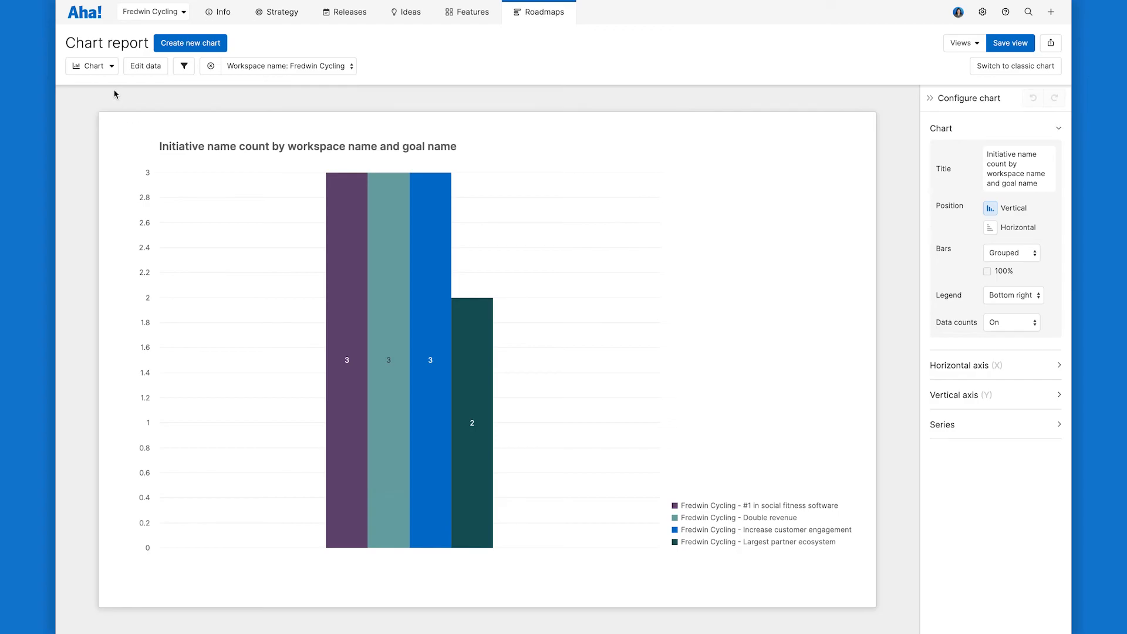
{"action": "left_click", "coordinate": [113, 69]}
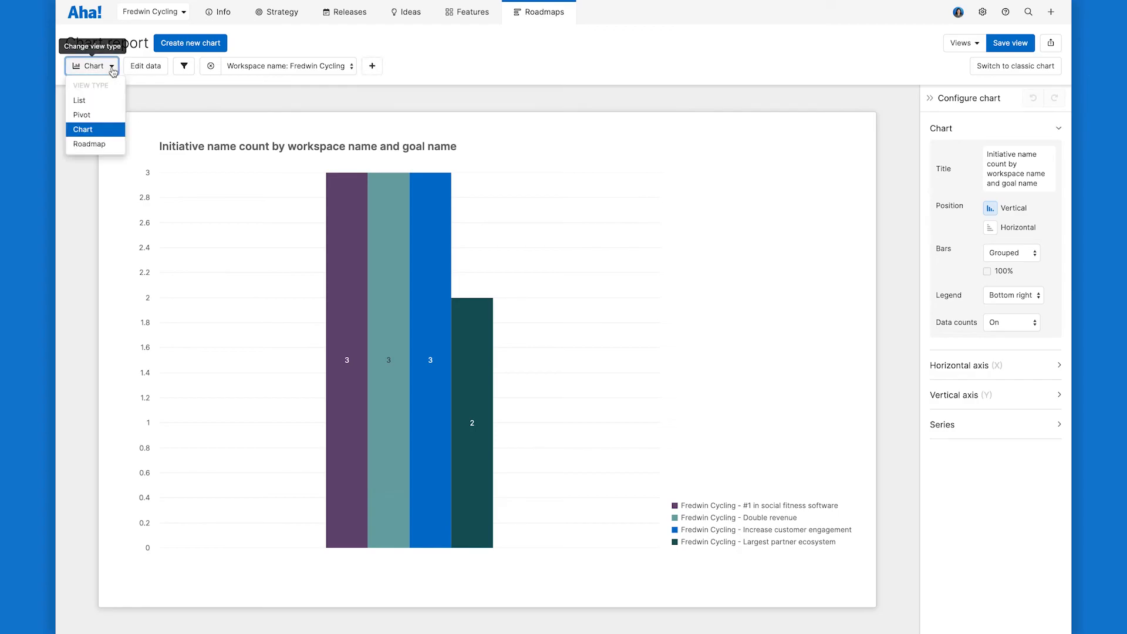
{"action": "left_click", "coordinate": [94, 145]}
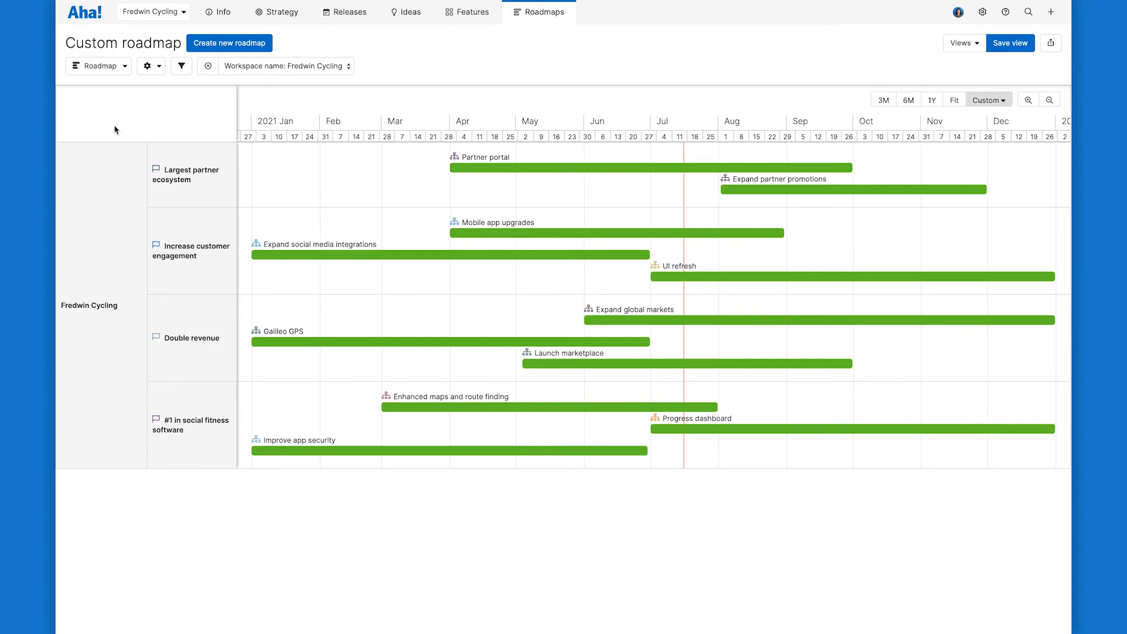
Step: Edit the roadmap's data to add the Opportunity amount field to the information shown on the bars
{"action": "left_click", "coordinate": [156, 72]}
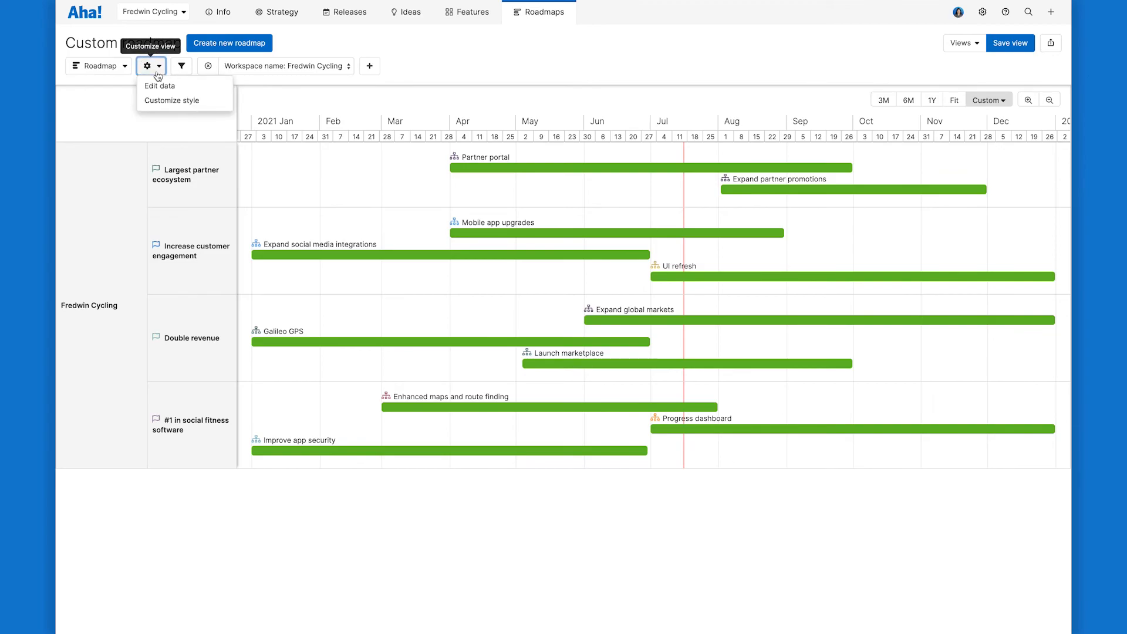
{"action": "left_click", "coordinate": [159, 85]}
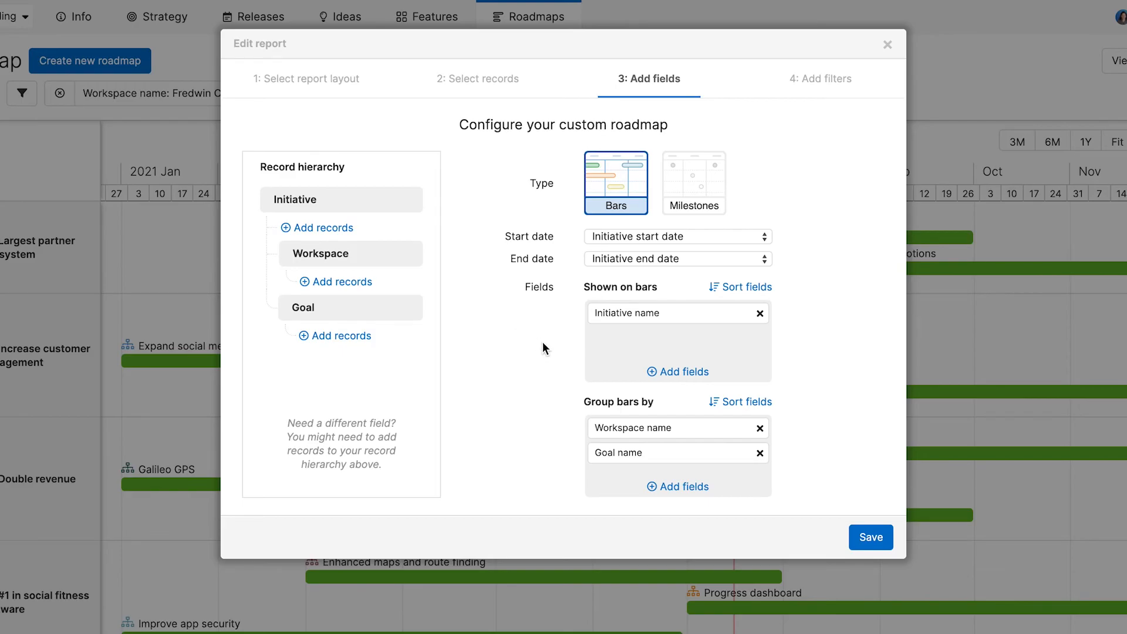
{"action": "left_click", "coordinate": [681, 375]}
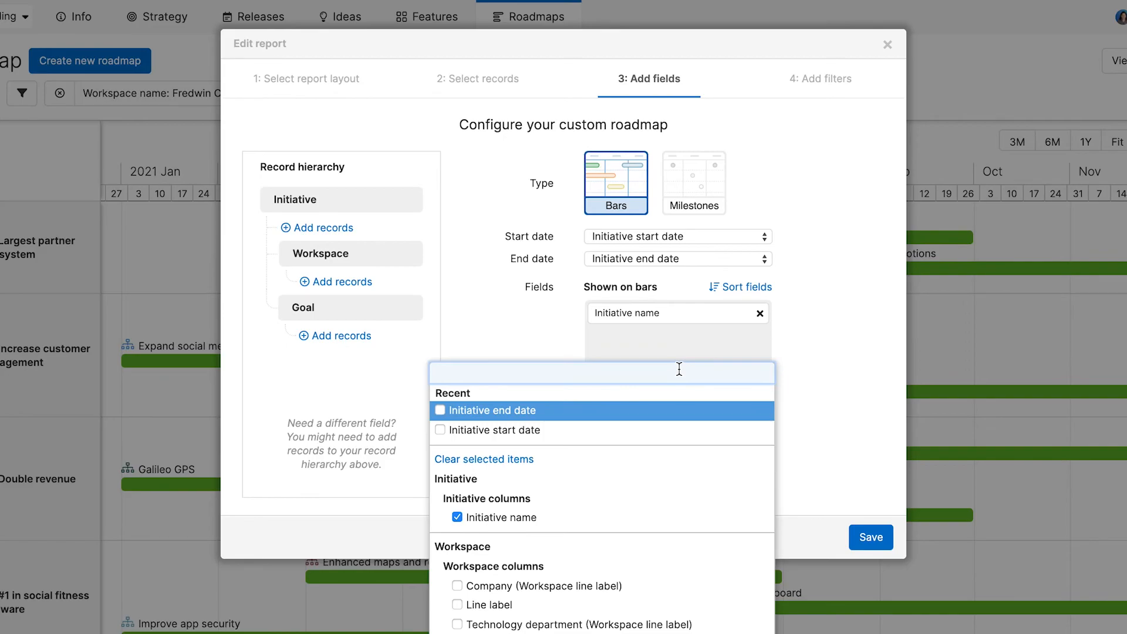
{"action": "type", "text": "opp"}
{"action": "left_click", "coordinate": [560, 584]}
{"action": "left_click", "coordinate": [524, 341]}
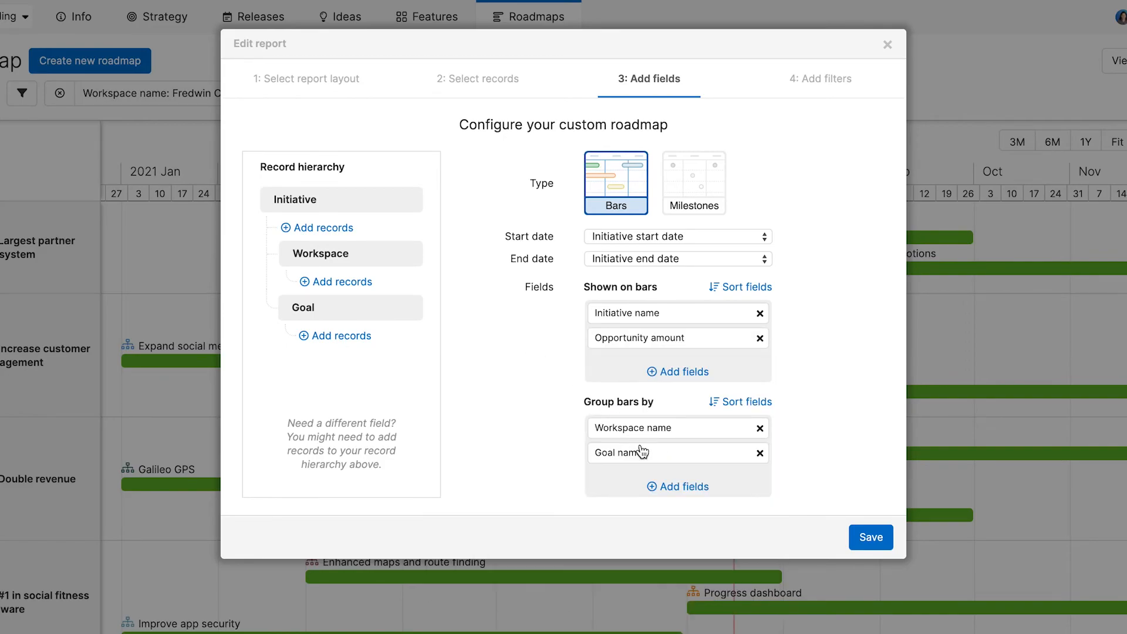
Step: Add the Goal progress bar field to the fields that group the bars
{"action": "left_click", "coordinate": [674, 487]}
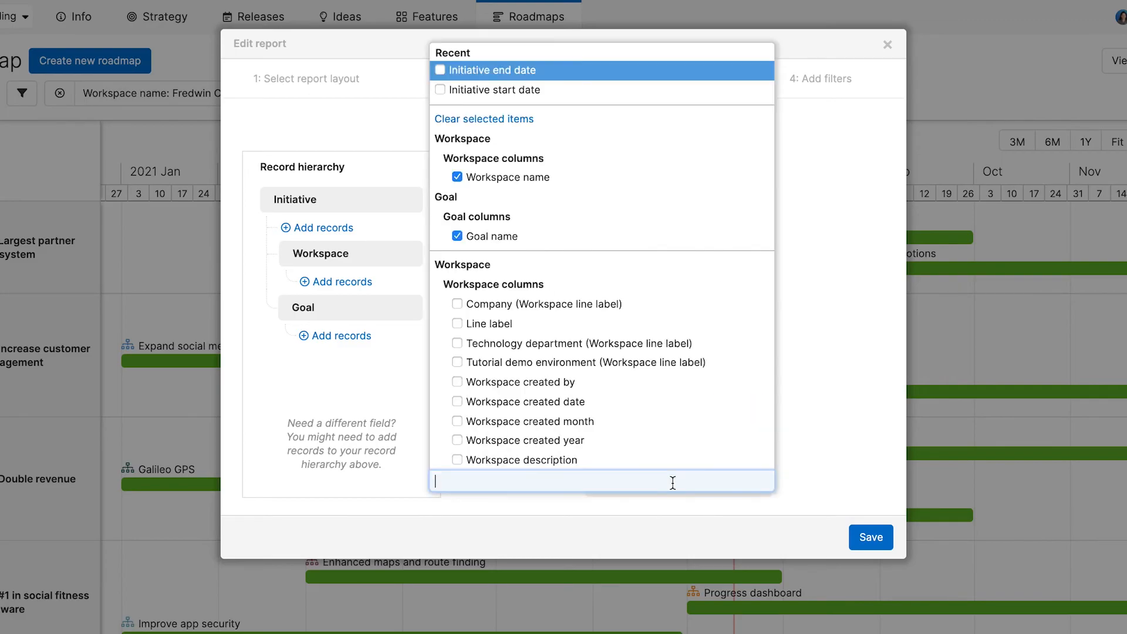
{"action": "type", "text": "goal pro"}
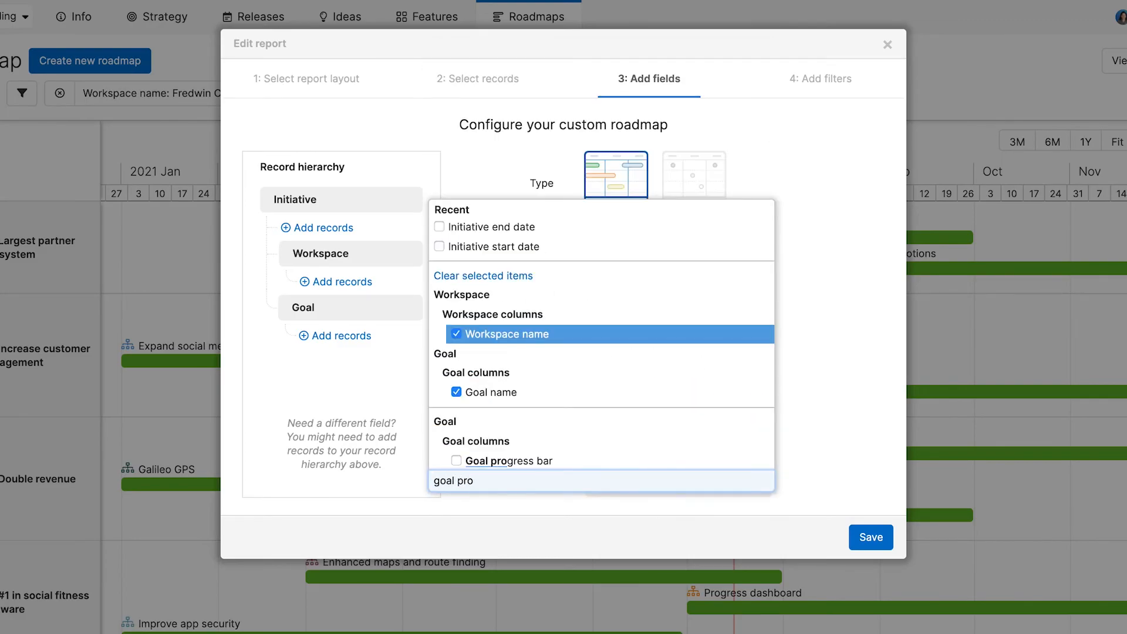
{"action": "left_click", "coordinate": [561, 464]}
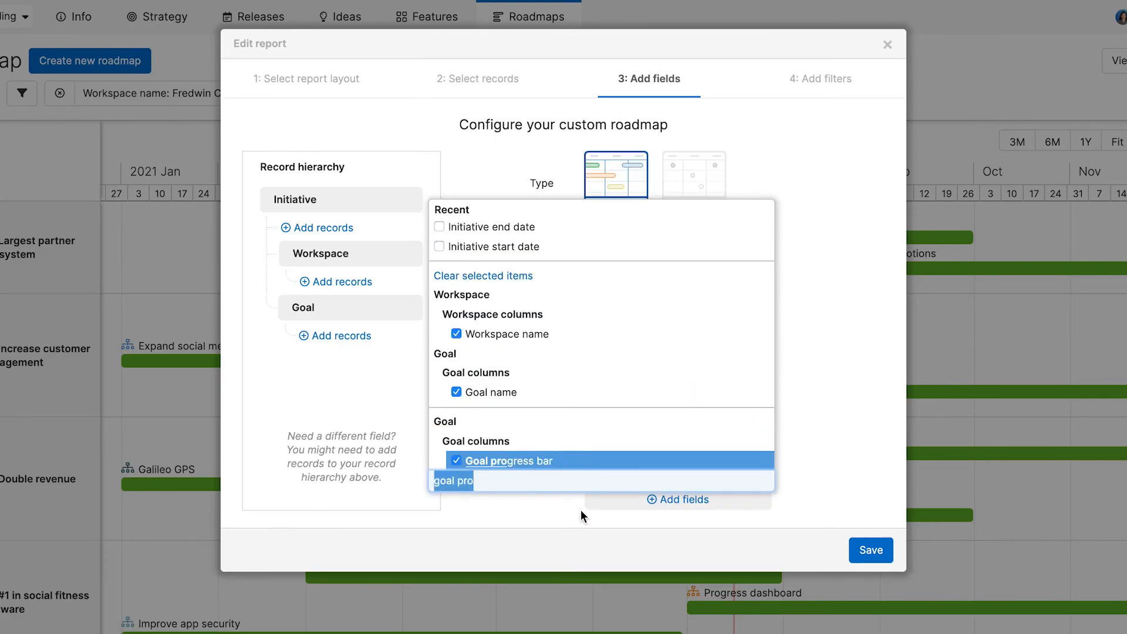
{"action": "left_click", "coordinate": [591, 539]}
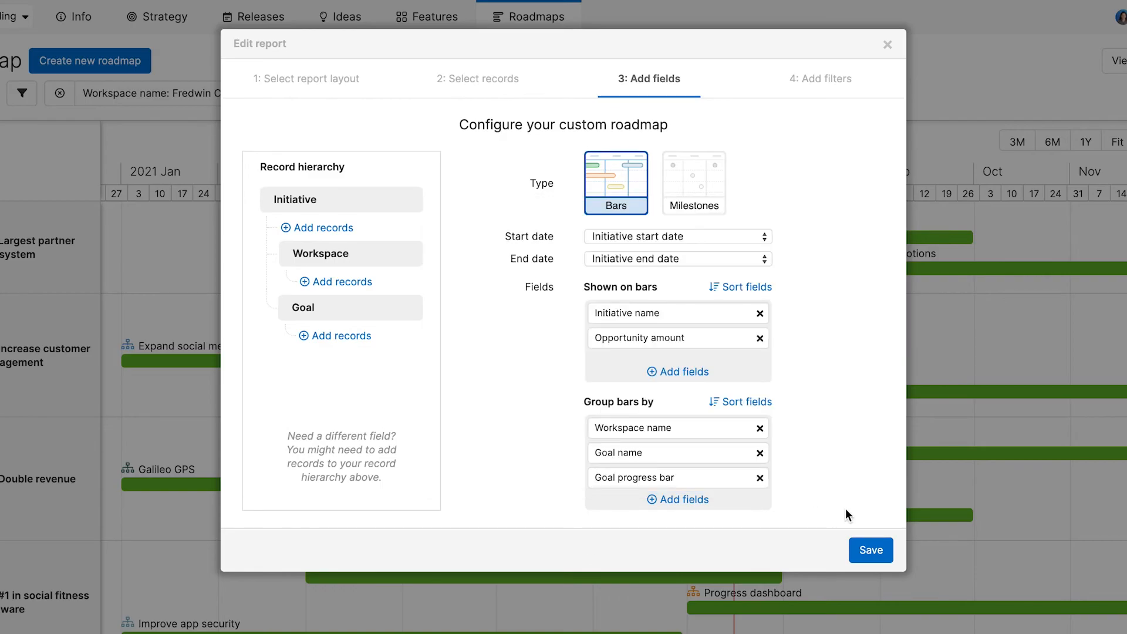
Step: Sort the bars first by Opportunity amount from 9 to 1, ahead of Initiative name, and save the report
{"action": "left_click", "coordinate": [750, 290]}
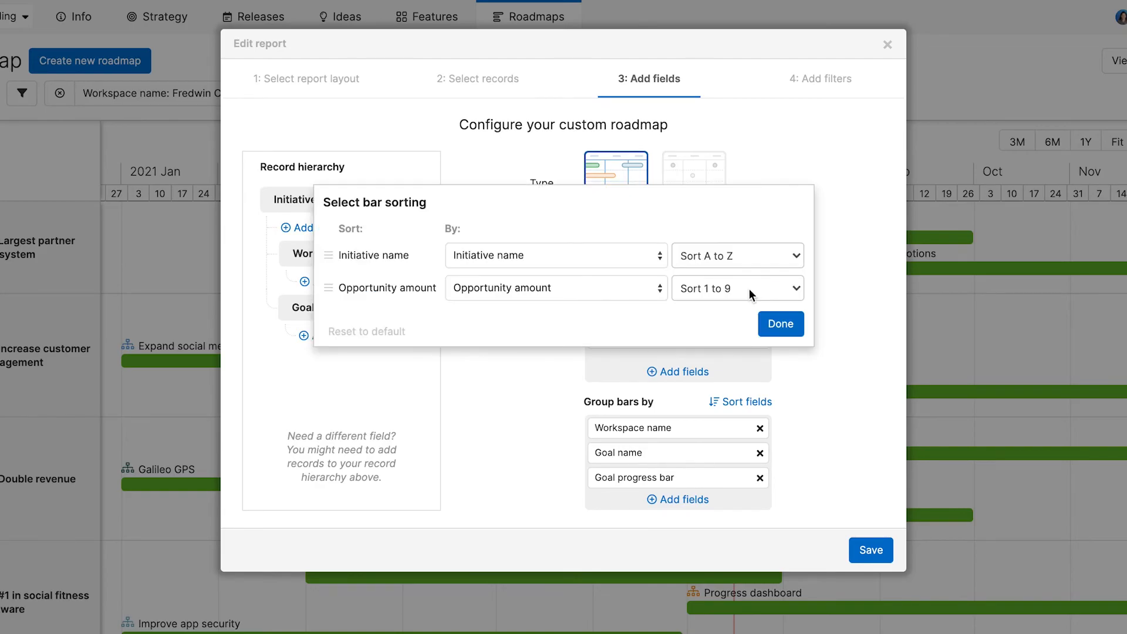
{"action": "left_click_drag", "start_coordinate": [327, 289], "coordinate": [427, 241]}
{"action": "left_click", "coordinate": [722, 262]}
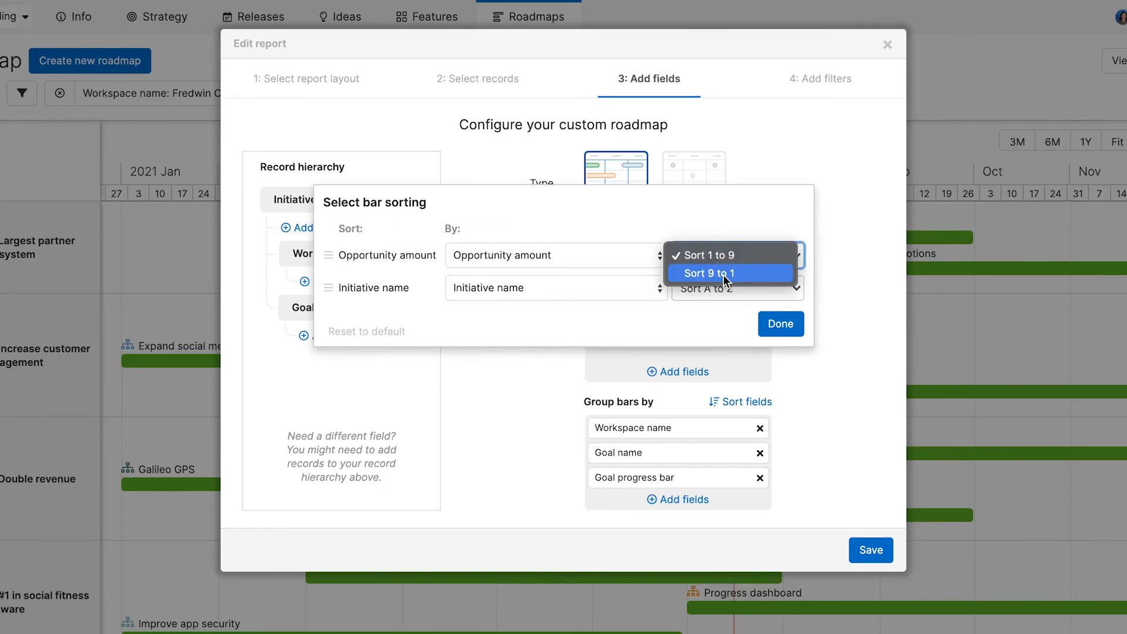
{"action": "left_click", "coordinate": [723, 275]}
{"action": "left_click", "coordinate": [769, 323]}
{"action": "left_click", "coordinate": [863, 543]}
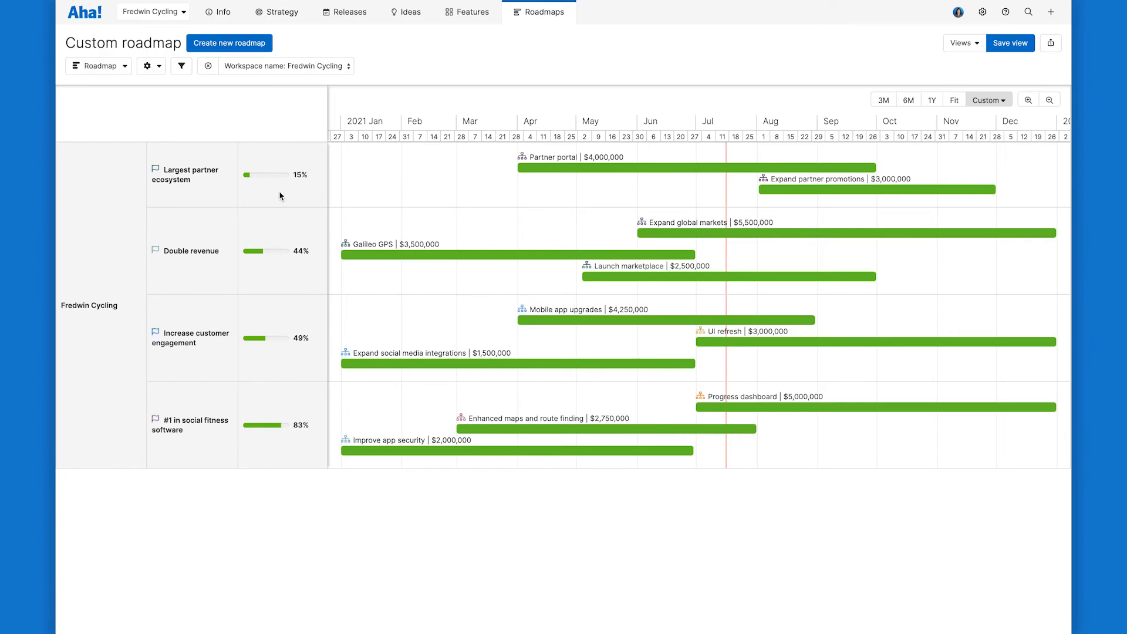
Step: Customize the roadmap style to show progress and use thick bars with text inside
{"action": "left_click", "coordinate": [160, 71]}
{"action": "left_click", "coordinate": [171, 101]}
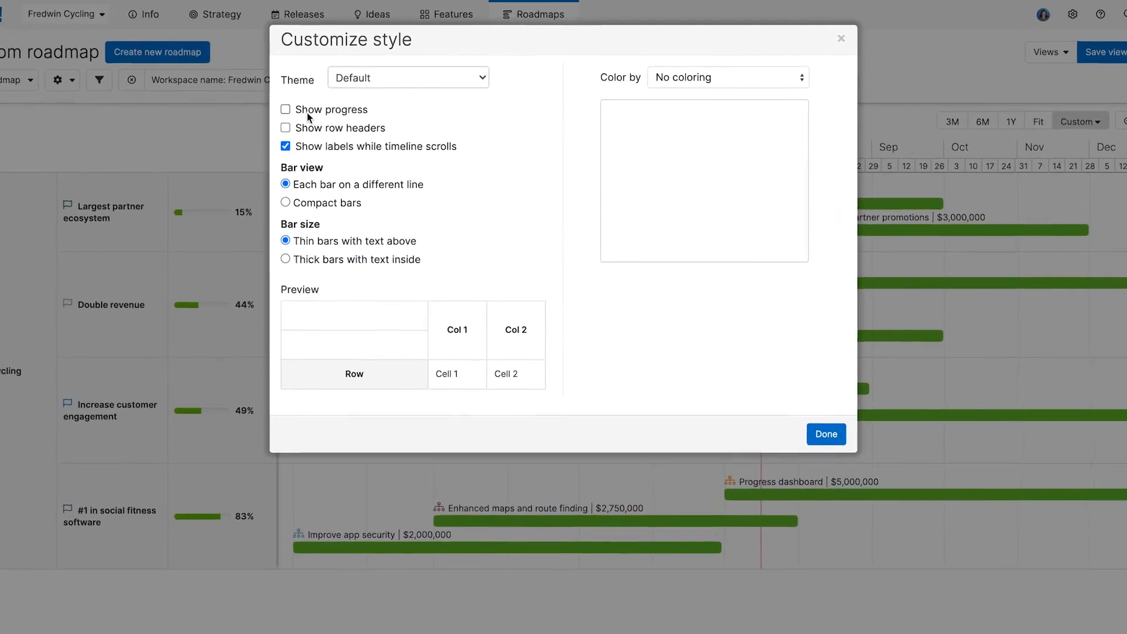
{"action": "left_click", "coordinate": [293, 118]}
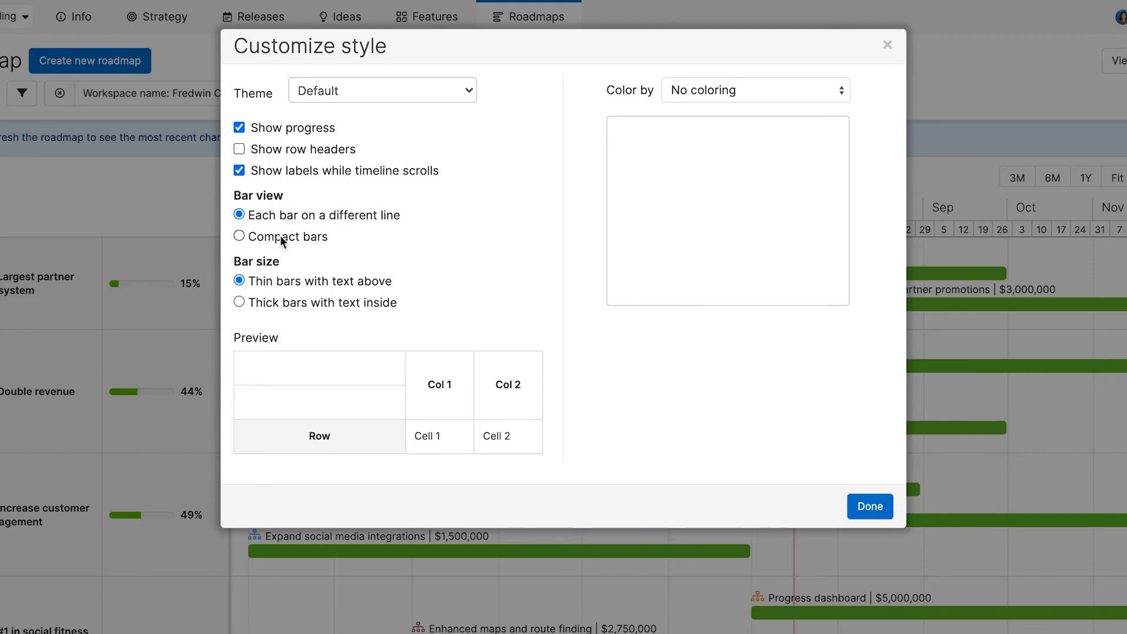
{"action": "left_click", "coordinate": [288, 309]}
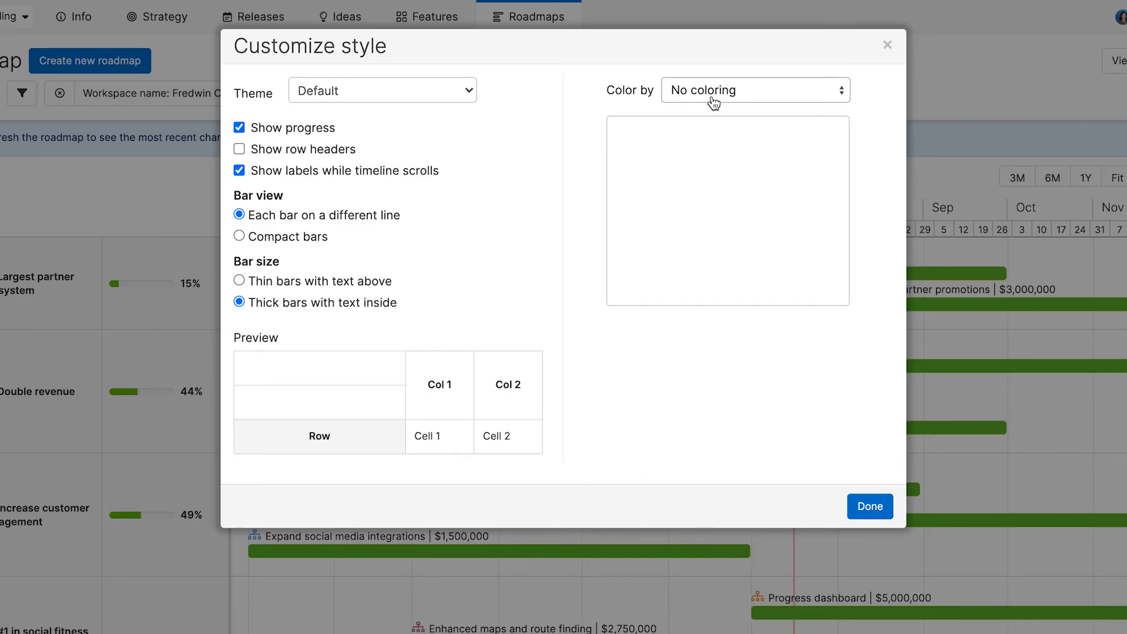
Step: Color the roadmap bars by Goal name and apply the style changes
{"action": "left_click", "coordinate": [714, 104]}
{"action": "type", "text": "goal"}
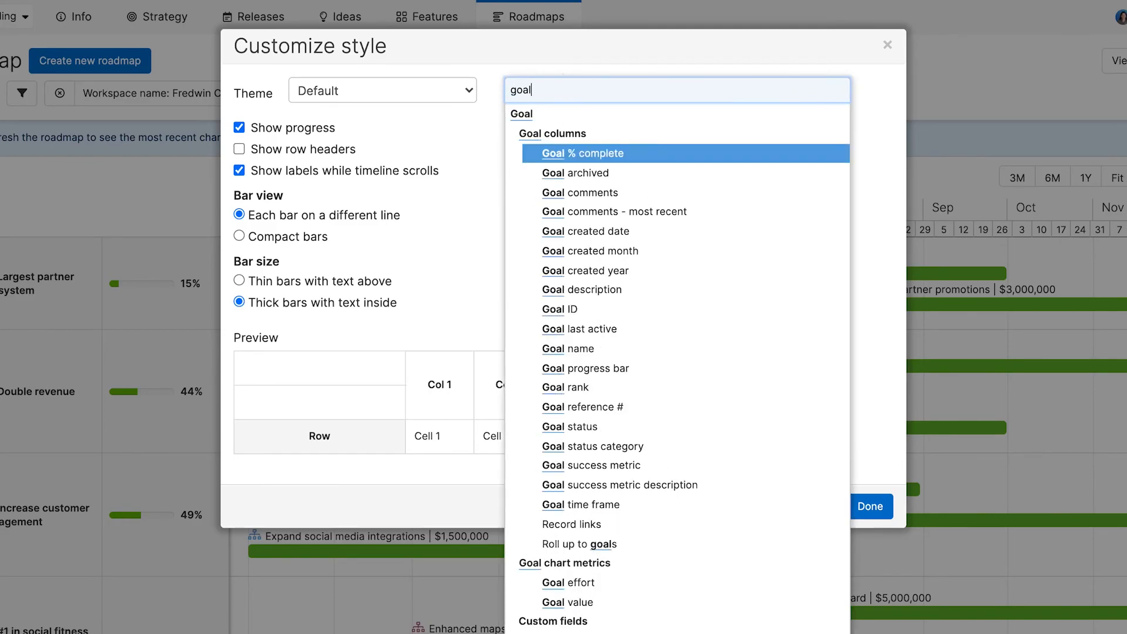
{"action": "type", "text": " nam"}
{"action": "left_click", "coordinate": [593, 153]}
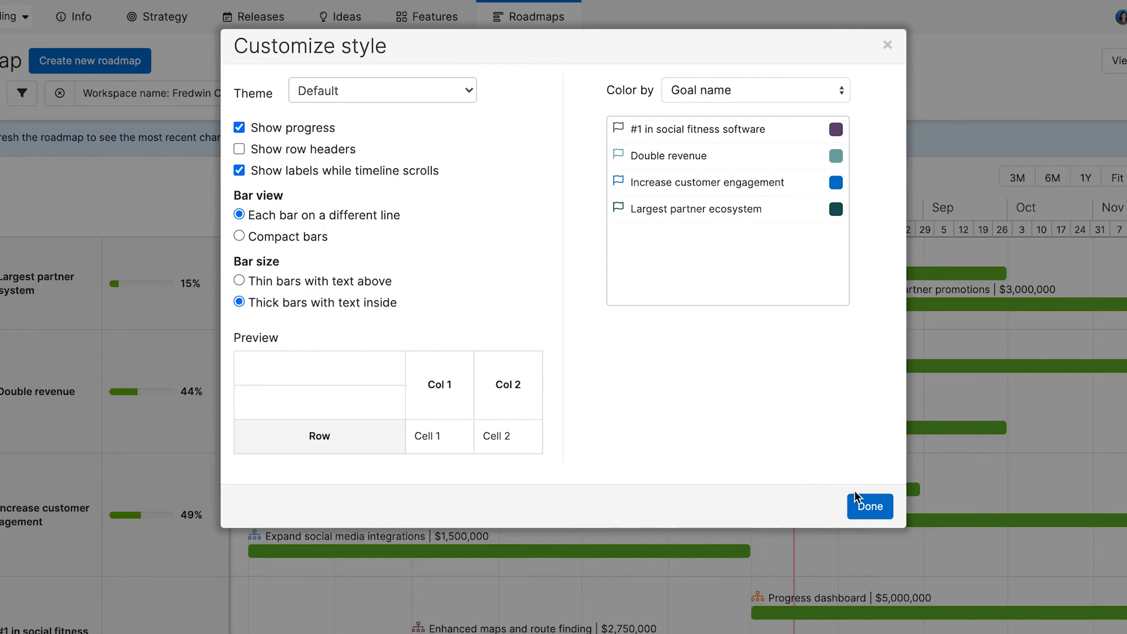
{"action": "left_click", "coordinate": [865, 508]}
{"action": "left_click", "coordinate": [866, 508]}
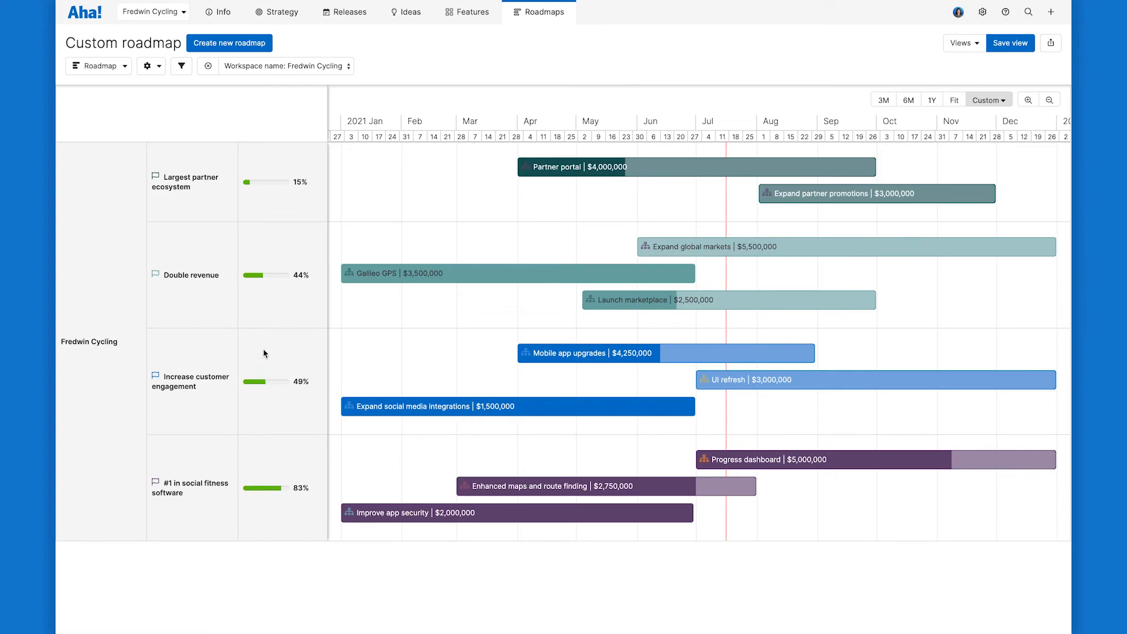
Step: Review the workspace filter choices without changing them, and open the details of the Partner portal initiative
{"action": "left_click", "coordinate": [299, 70]}
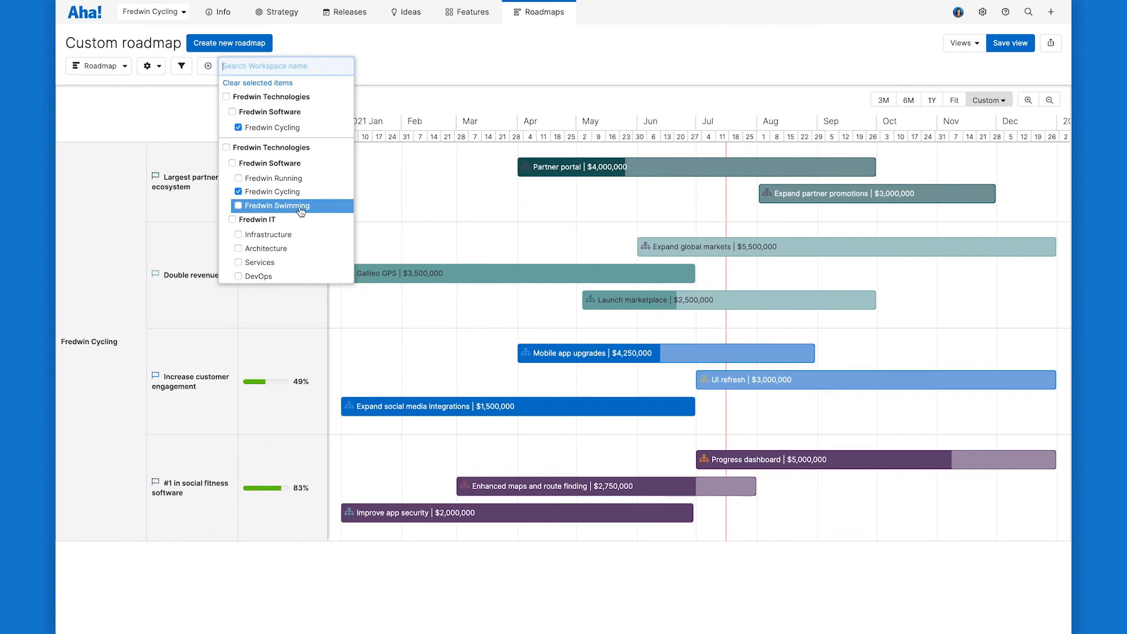
{"action": "left_click", "coordinate": [442, 74]}
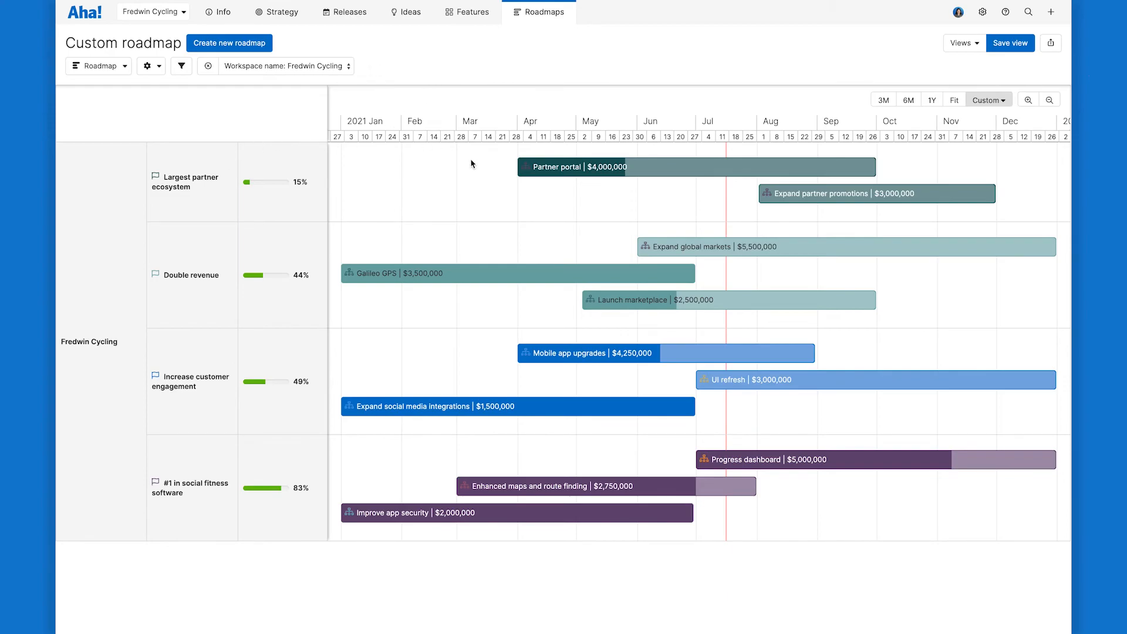
{"action": "left_click", "coordinate": [552, 168]}
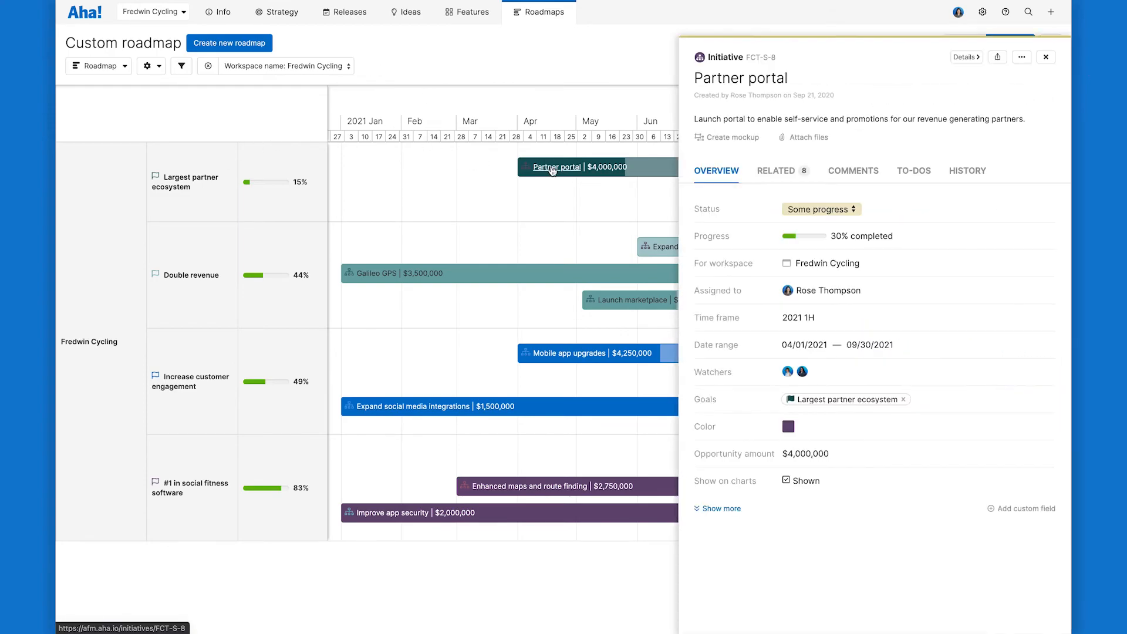
Step: Review the Partner portal initiative's overview fields and related records, and close its details
{"action": "mouse_move", "coordinate": [928, 229]}
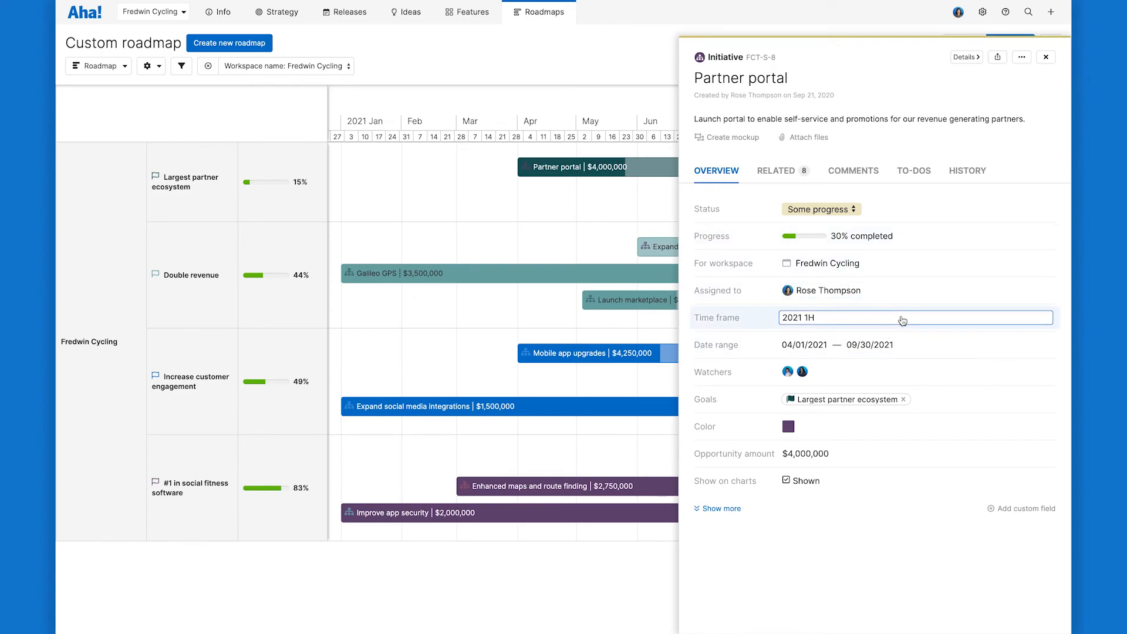
{"action": "left_click", "coordinate": [793, 176]}
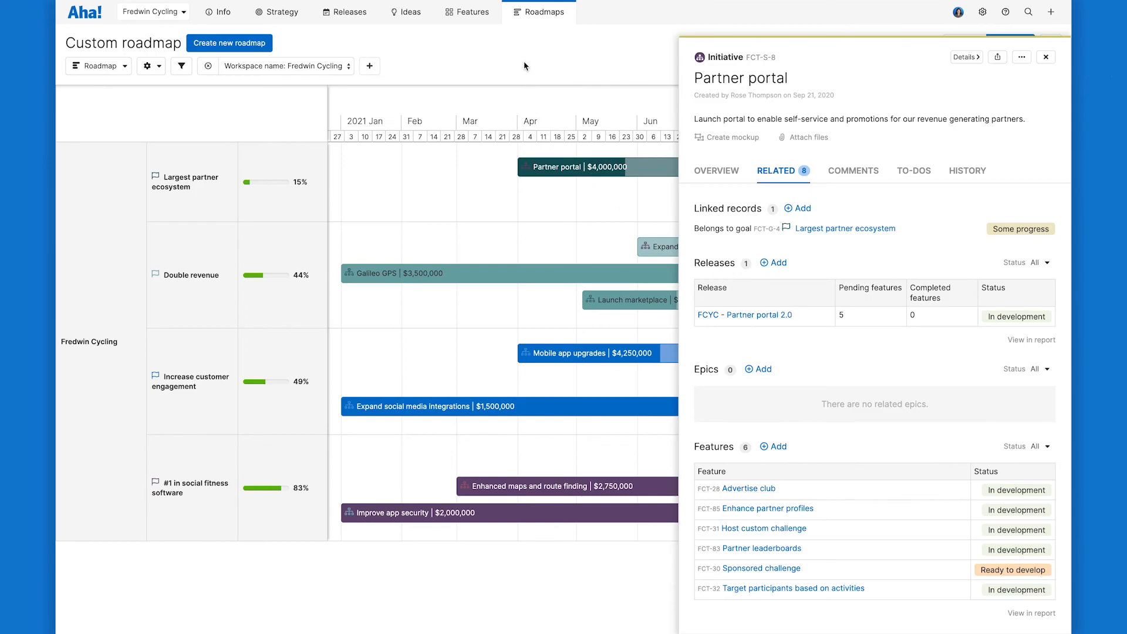
{"action": "mouse_move", "coordinate": [364, 22]}
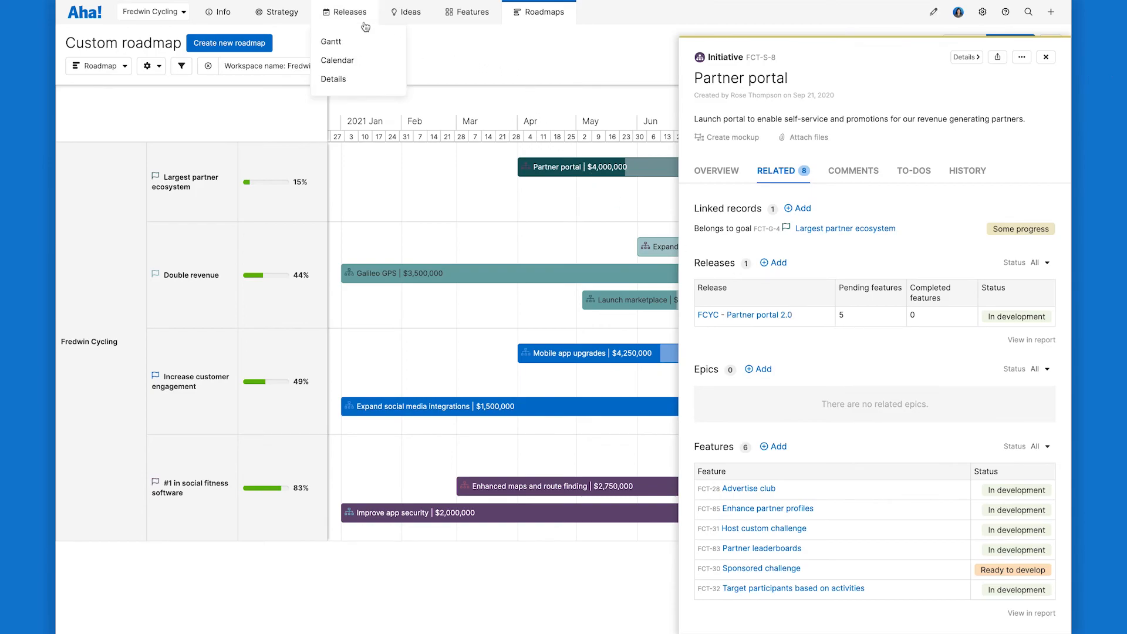
{"action": "mouse_move", "coordinate": [456, 19]}
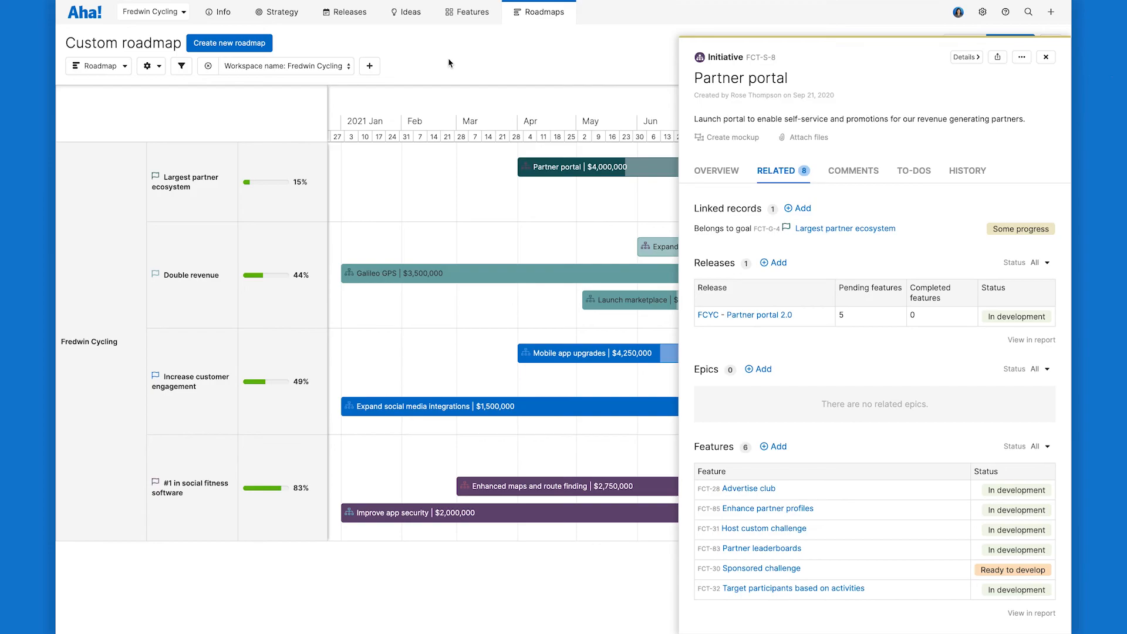
{"action": "left_click", "coordinate": [497, 62]}
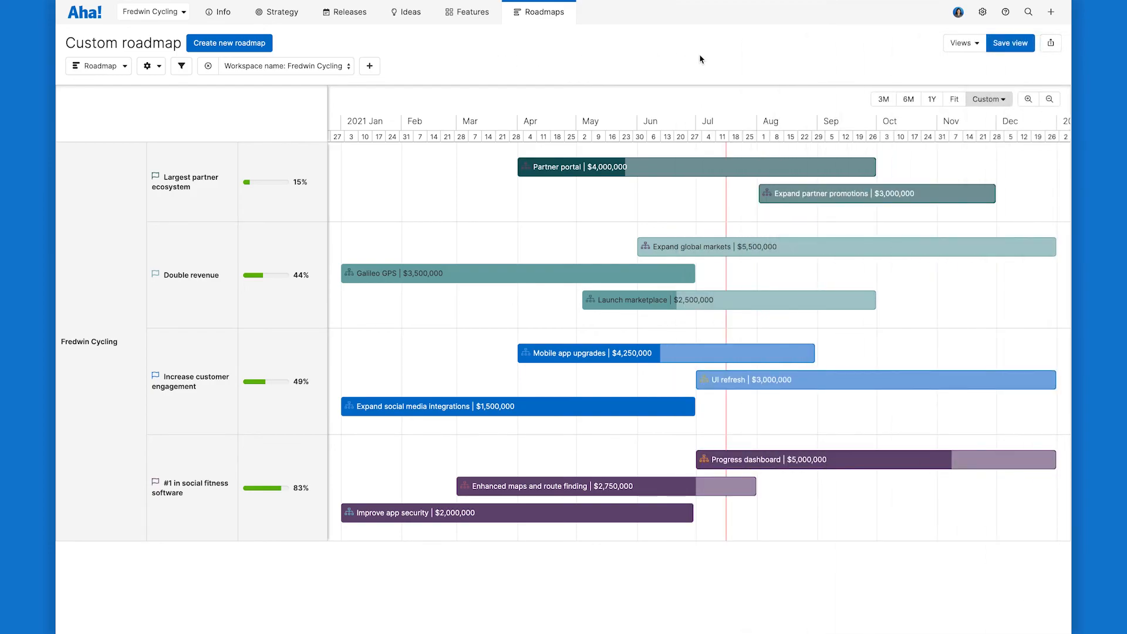
Step: Start saving the roadmap as a view named 2021 initiatives, shared internally with Fredwin Cycling
{"action": "left_click", "coordinate": [1008, 46]}
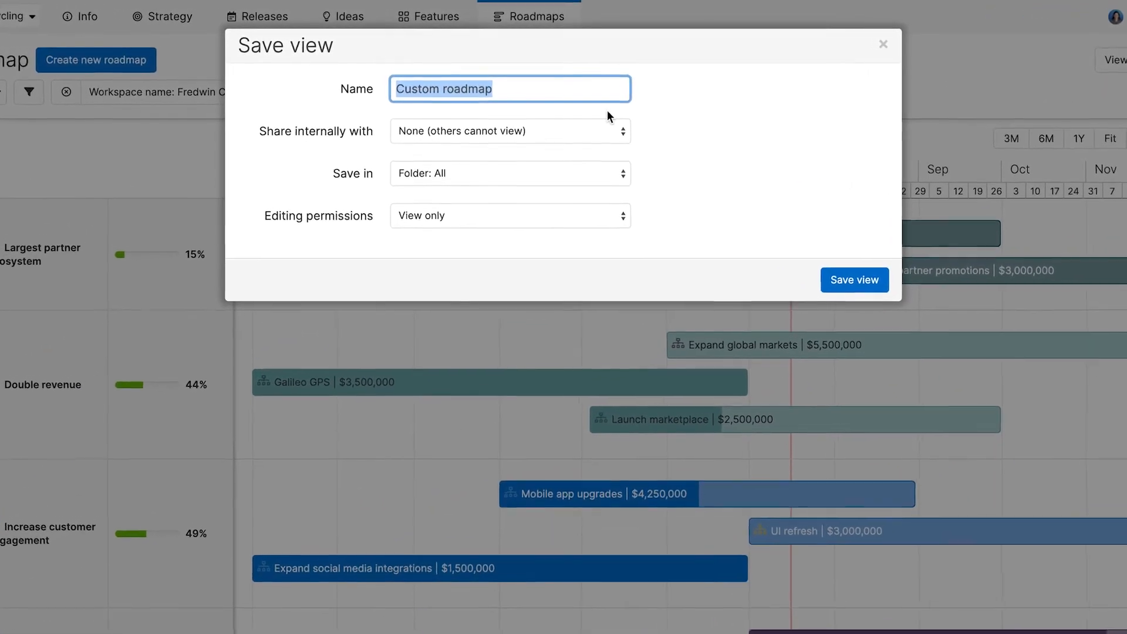
{"action": "type", "text": "2021 "}
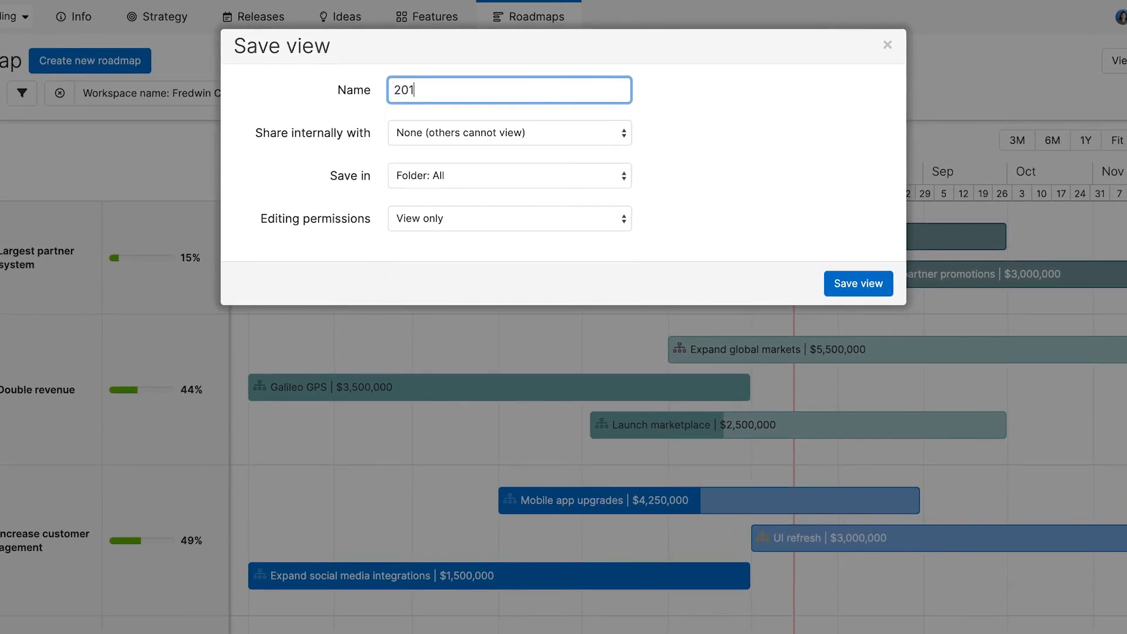
{"action": "type", "text": "ini"}
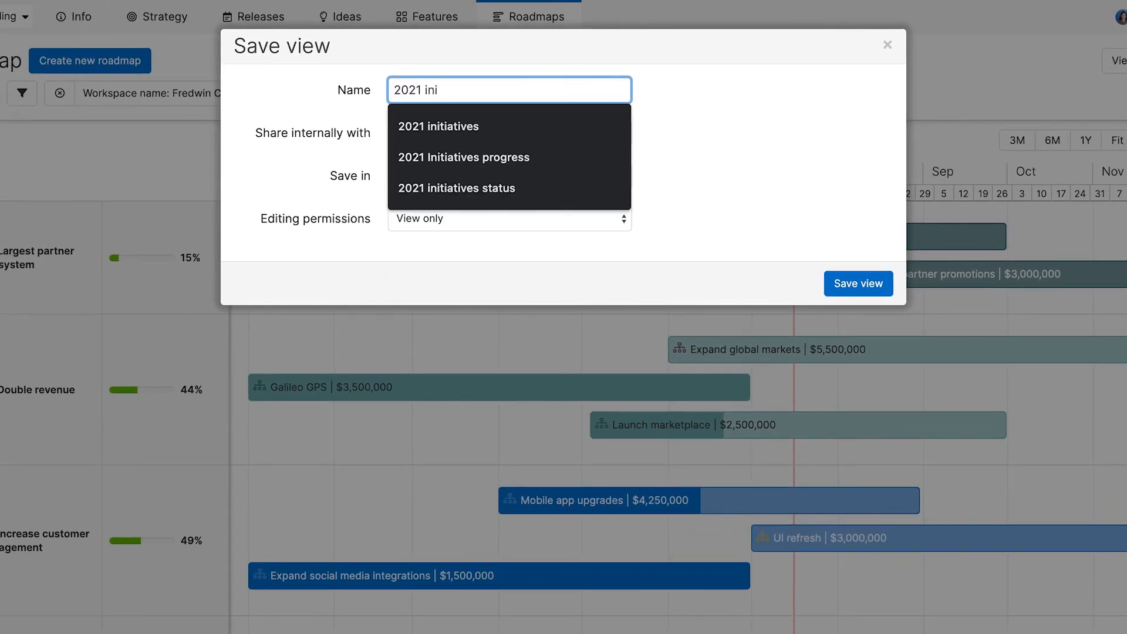
{"action": "left_click", "coordinate": [553, 120]}
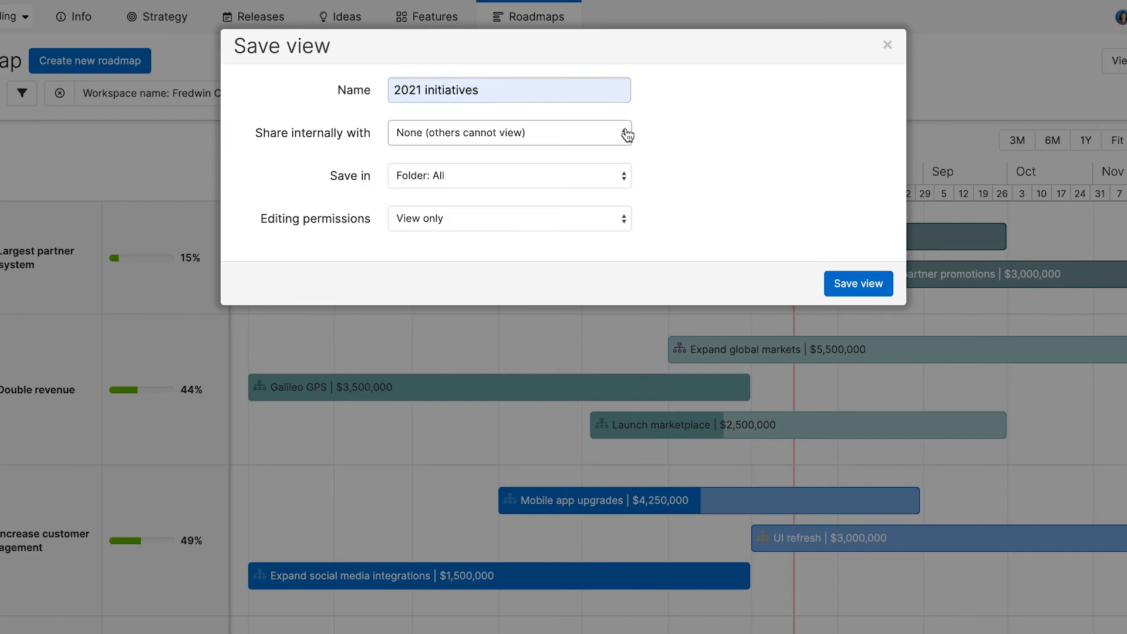
{"action": "left_click", "coordinate": [617, 136]}
{"action": "left_click", "coordinate": [509, 219]}
{"action": "left_click", "coordinate": [709, 189]}
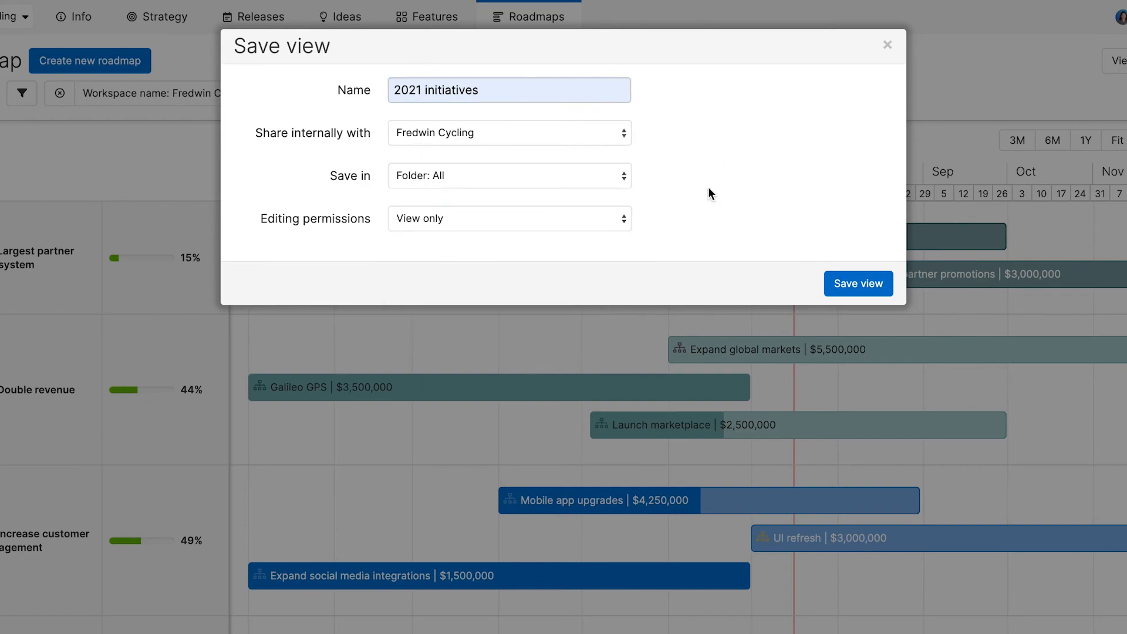
Step: Store the view in the 2021 progress folder with View and edit permissions, and save it
{"action": "left_click", "coordinate": [624, 176]}
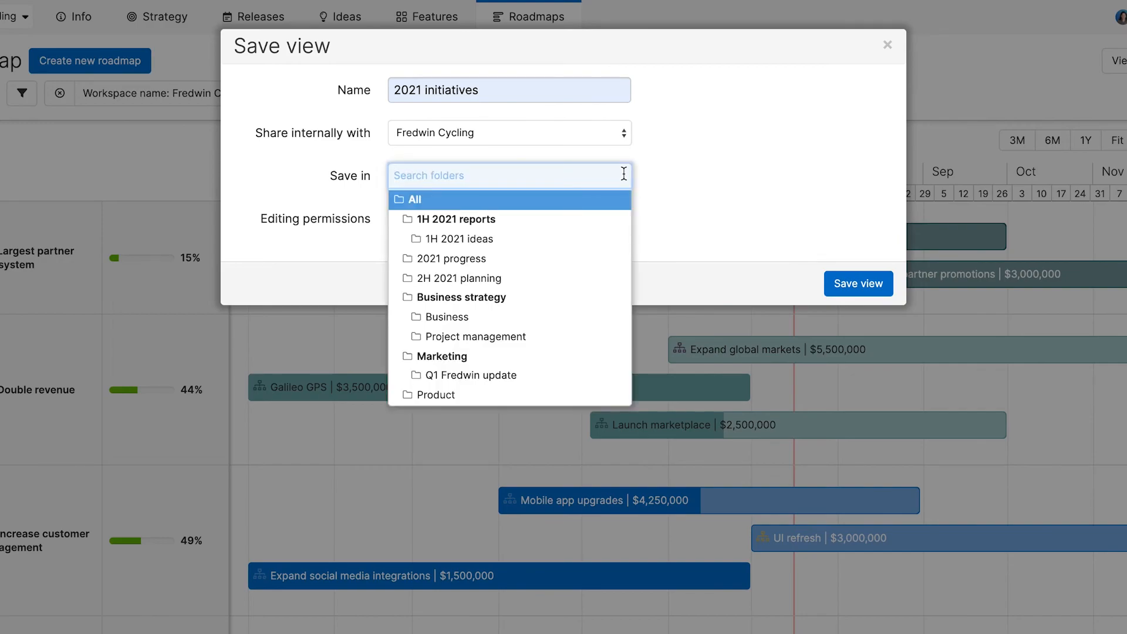
{"action": "left_click", "coordinate": [477, 258]}
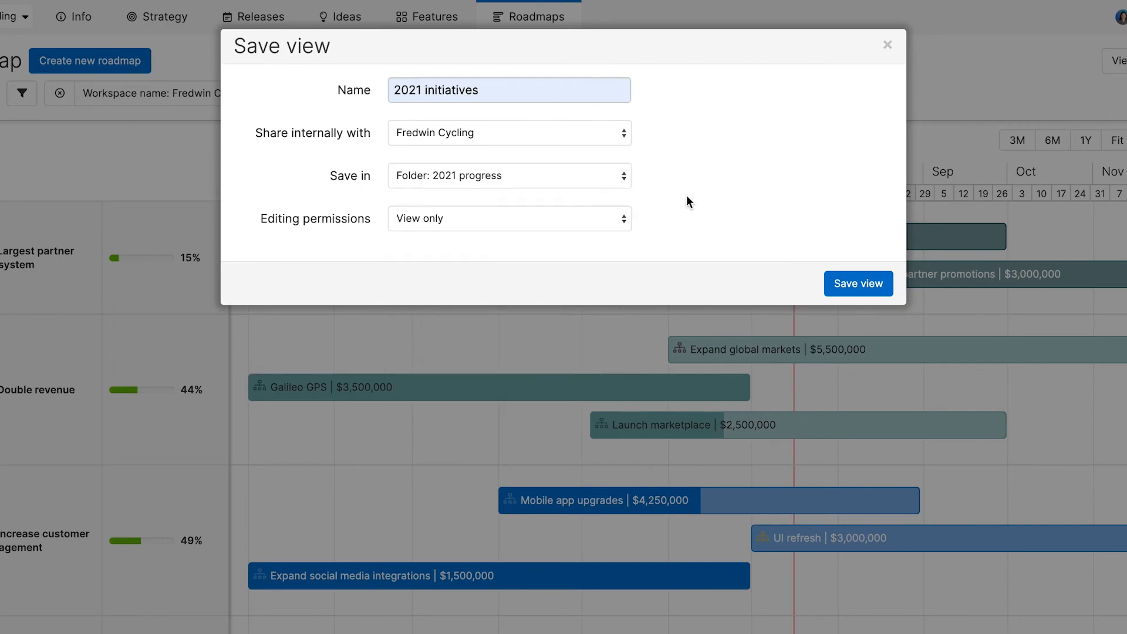
{"action": "left_click", "coordinate": [611, 231]}
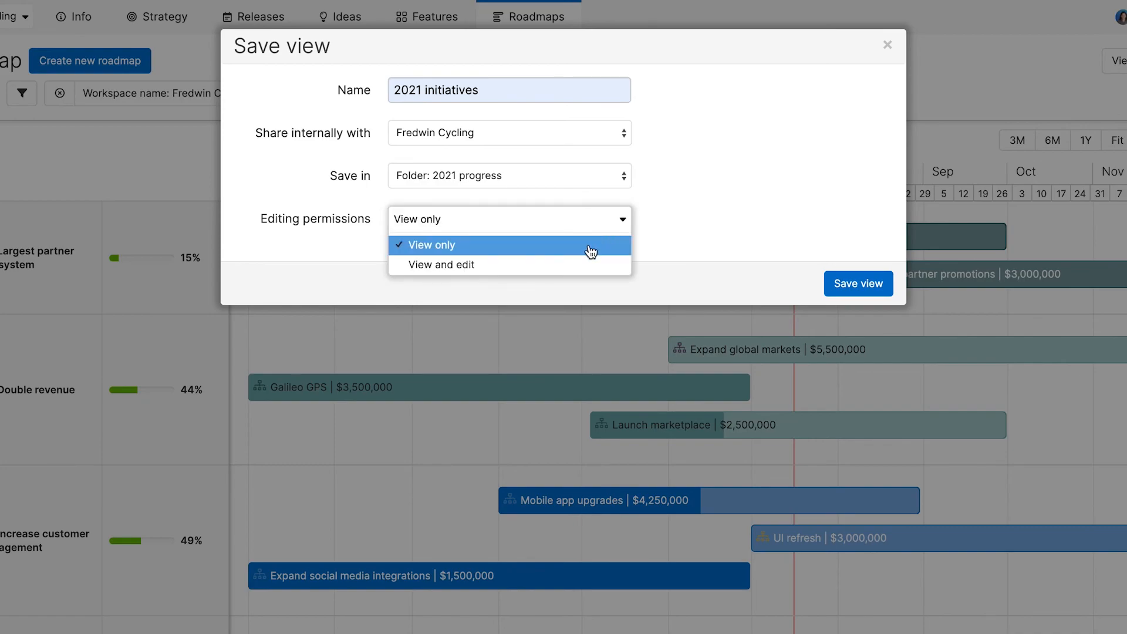
{"action": "left_click", "coordinate": [569, 266]}
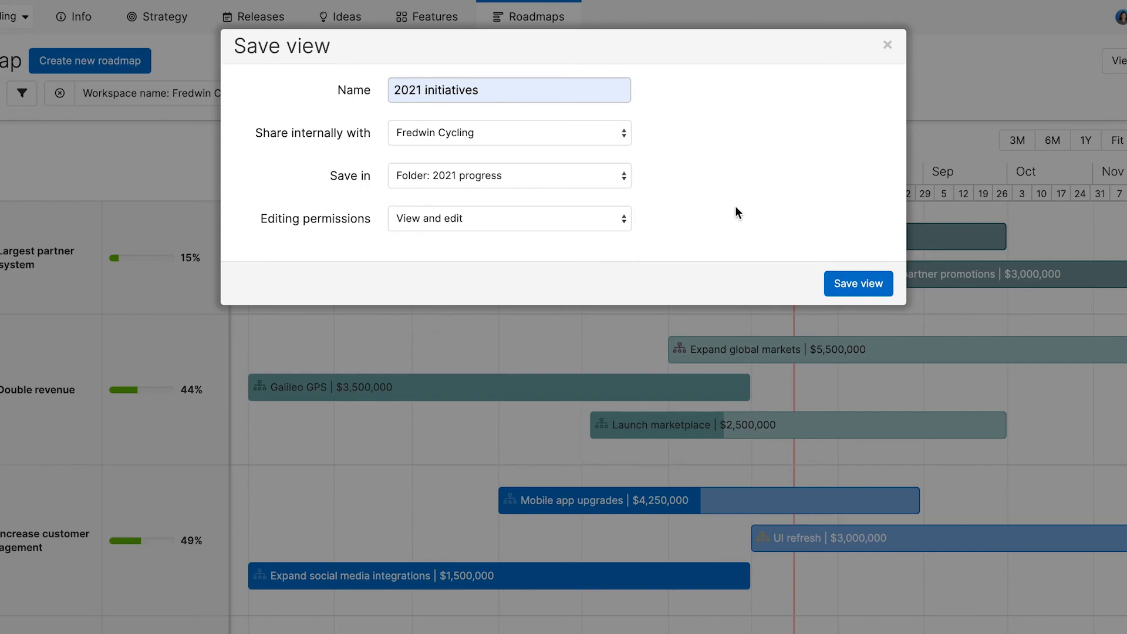
{"action": "left_click", "coordinate": [832, 280]}
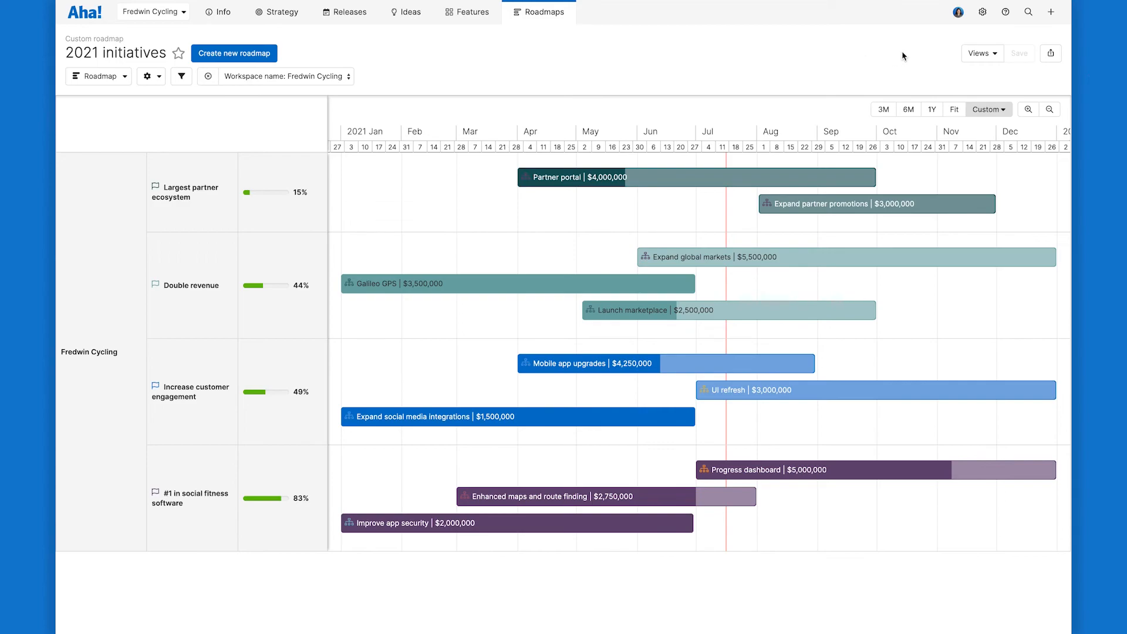
Step: Start a new report by record type, using Releases with workspaces as its records
{"action": "left_click", "coordinate": [1052, 15]}
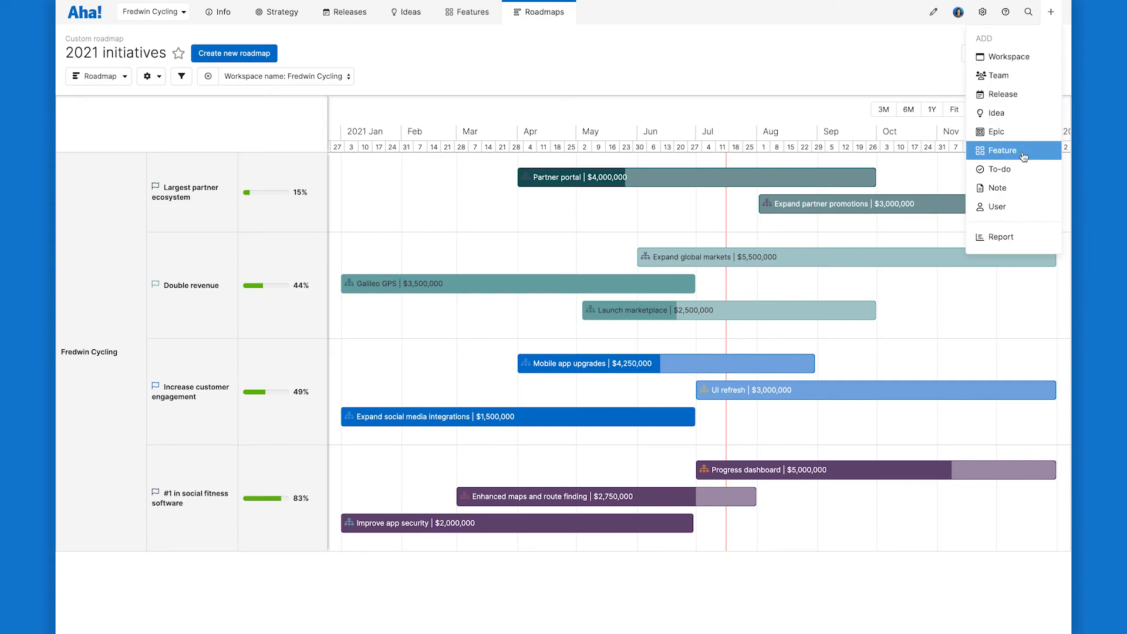
{"action": "left_click", "coordinate": [1011, 237]}
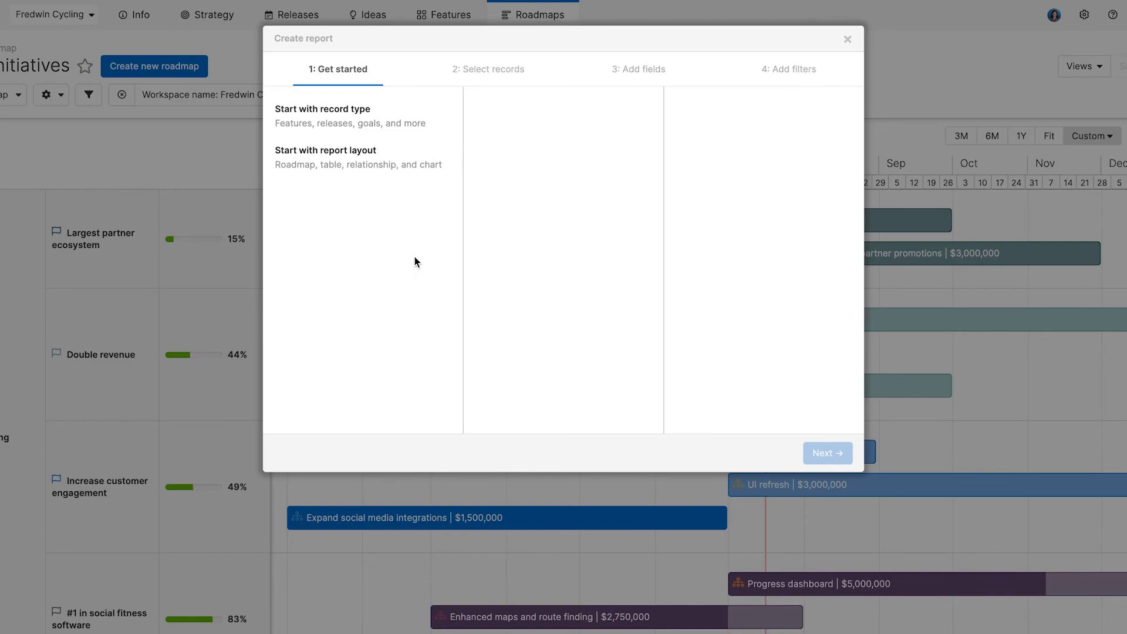
{"action": "left_click", "coordinate": [402, 125]}
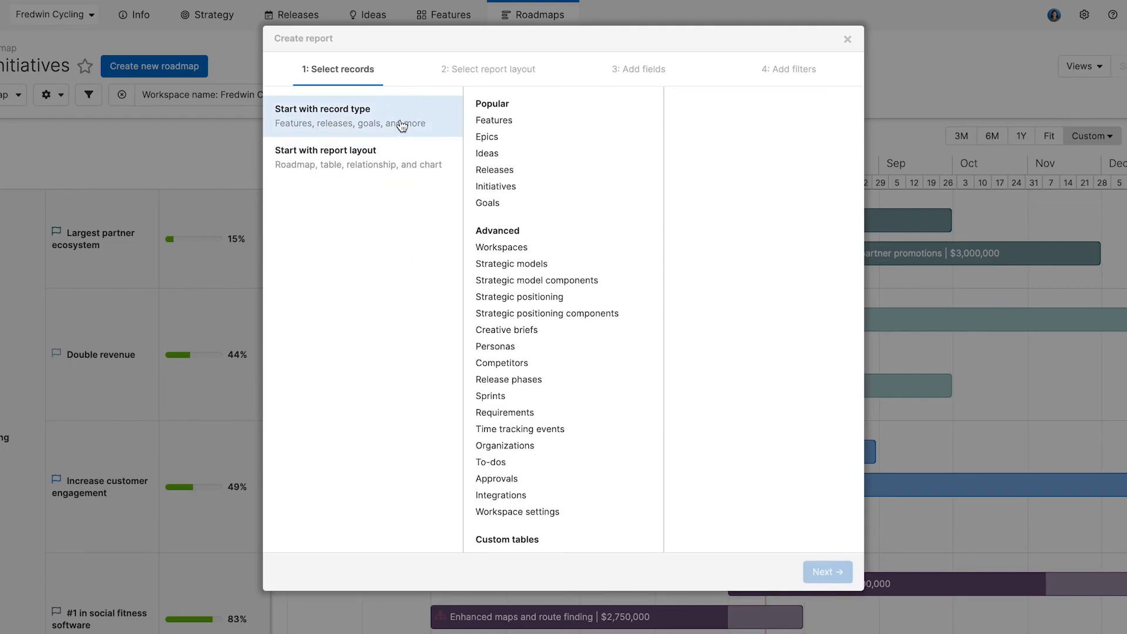
{"action": "left_click", "coordinate": [509, 175]}
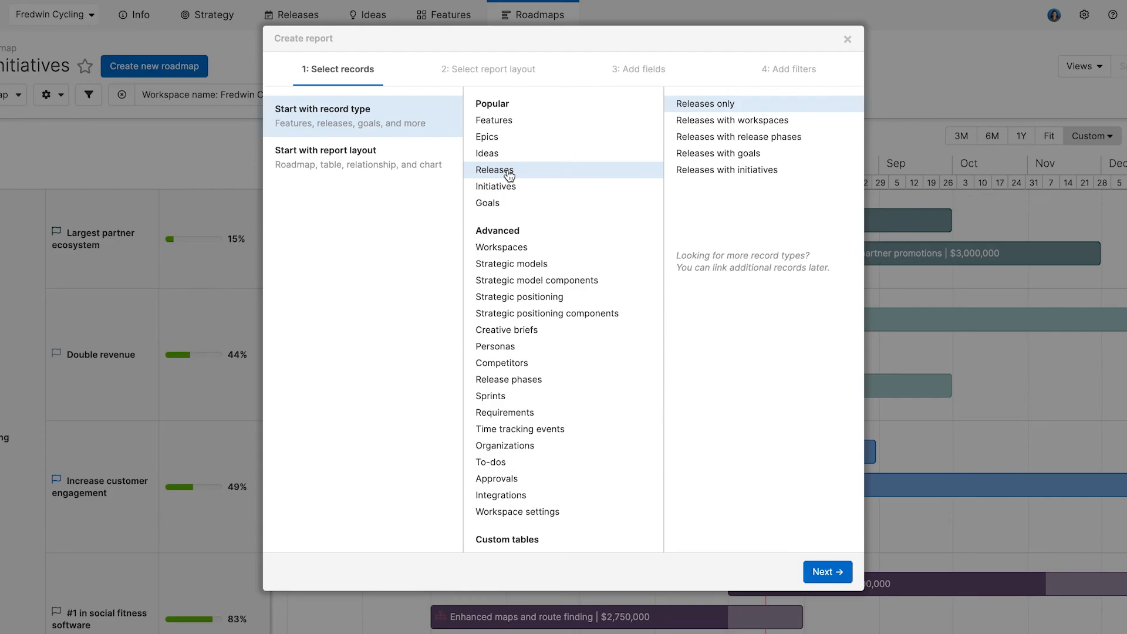
{"action": "left_click", "coordinate": [704, 126]}
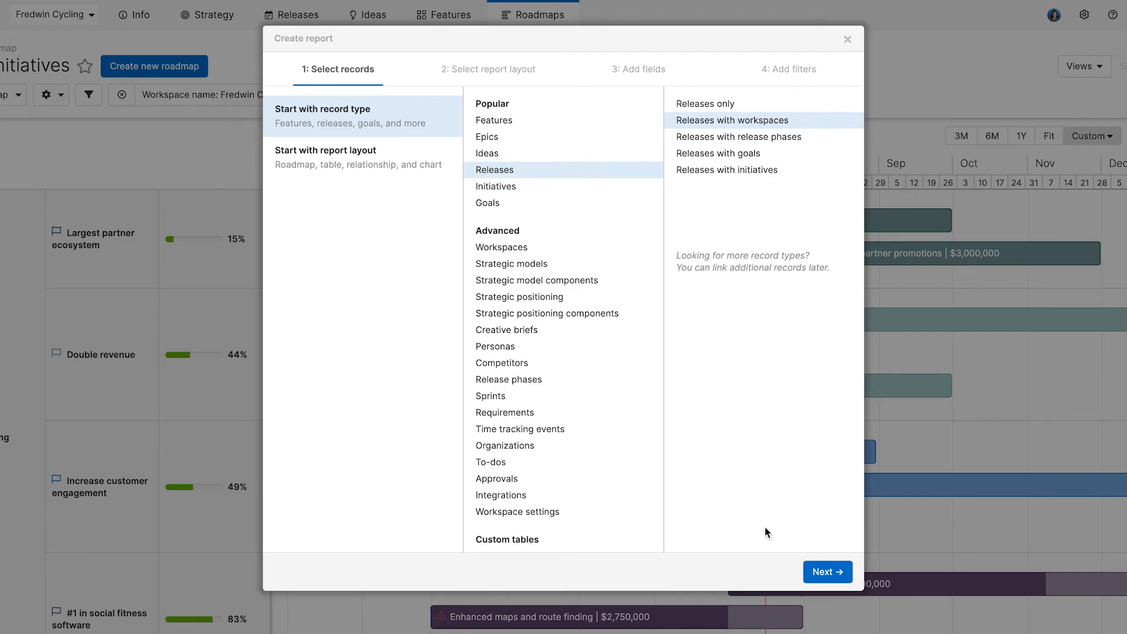
{"action": "left_click", "coordinate": [820, 575]}
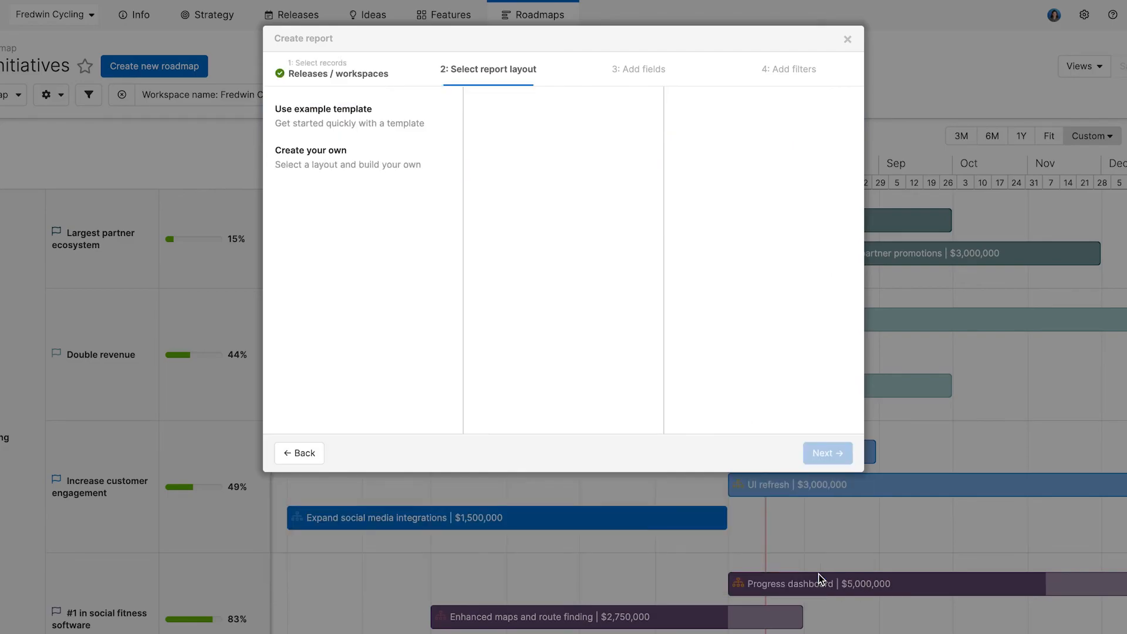
Step: Create the report from the example template Pivot table: Workspace releases by quarter
{"action": "left_click", "coordinate": [416, 129]}
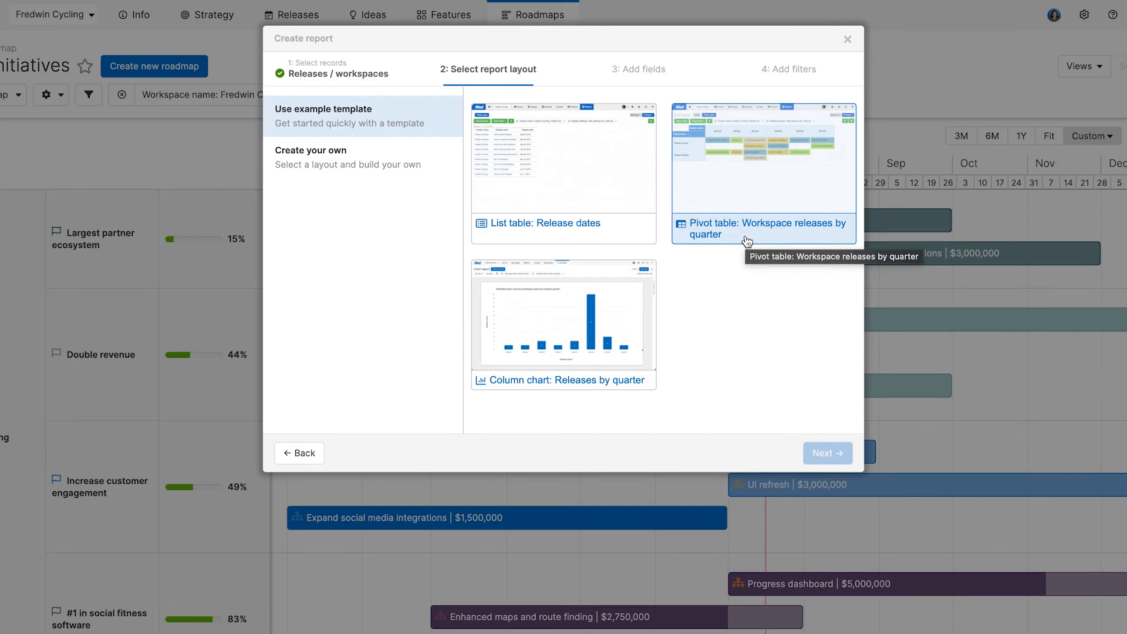
{"action": "left_click", "coordinate": [745, 180]}
{"action": "left_click", "coordinate": [799, 452]}
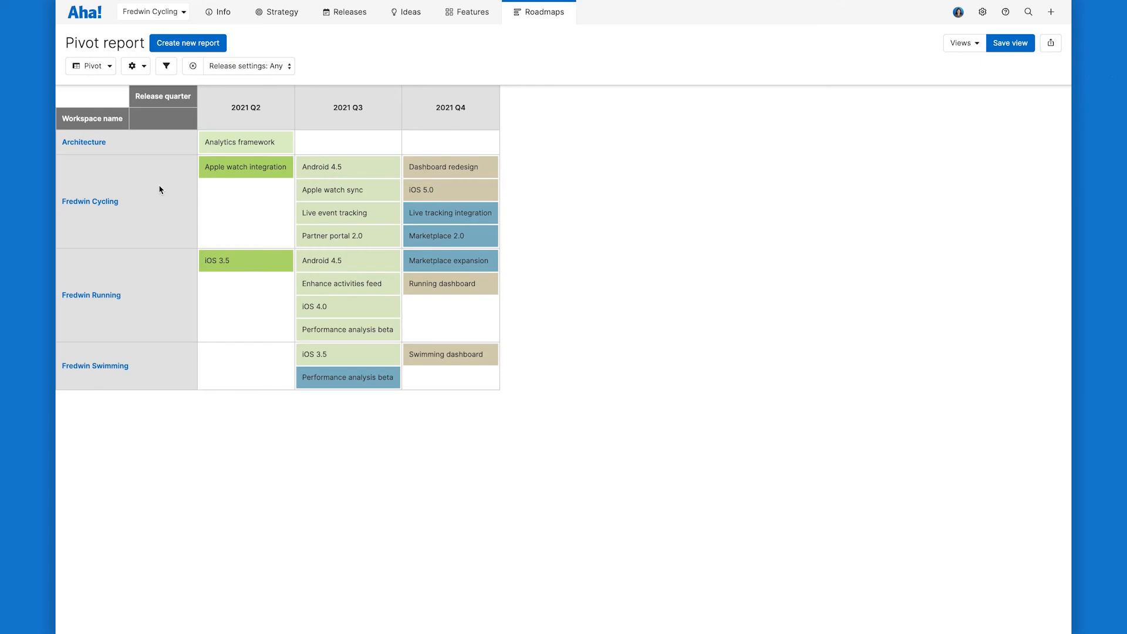
Step: Edit the pivot report's fields to add Release date to the cells below Release name
{"action": "mouse_move", "coordinate": [311, 68]}
{"action": "left_click", "coordinate": [144, 67]}
{"action": "left_click", "coordinate": [156, 86]}
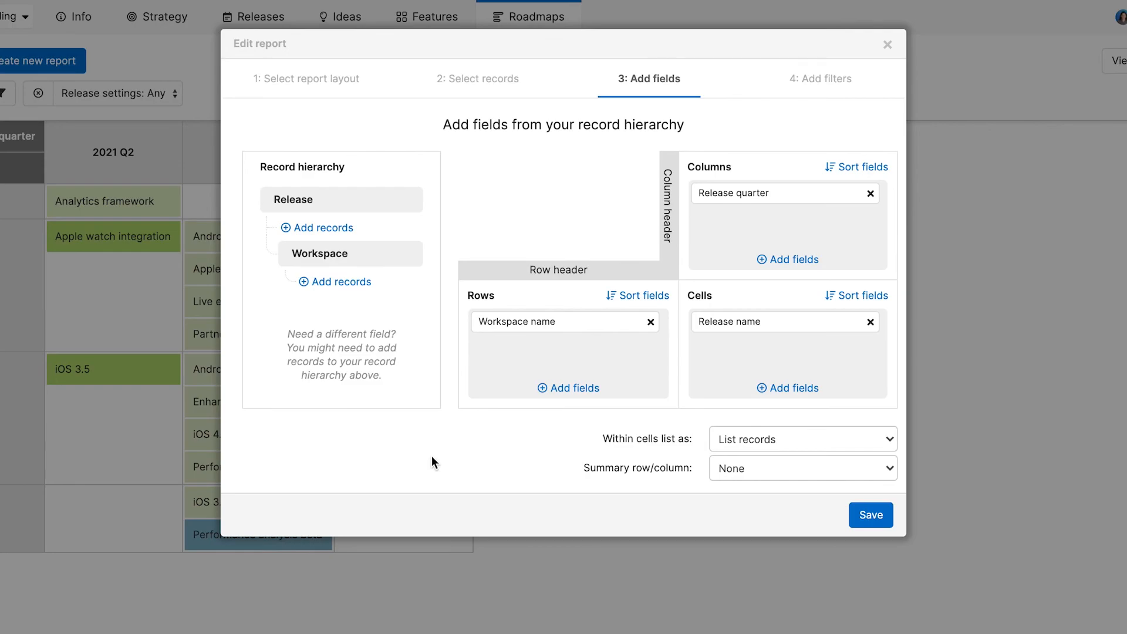
{"action": "left_click", "coordinate": [781, 388]}
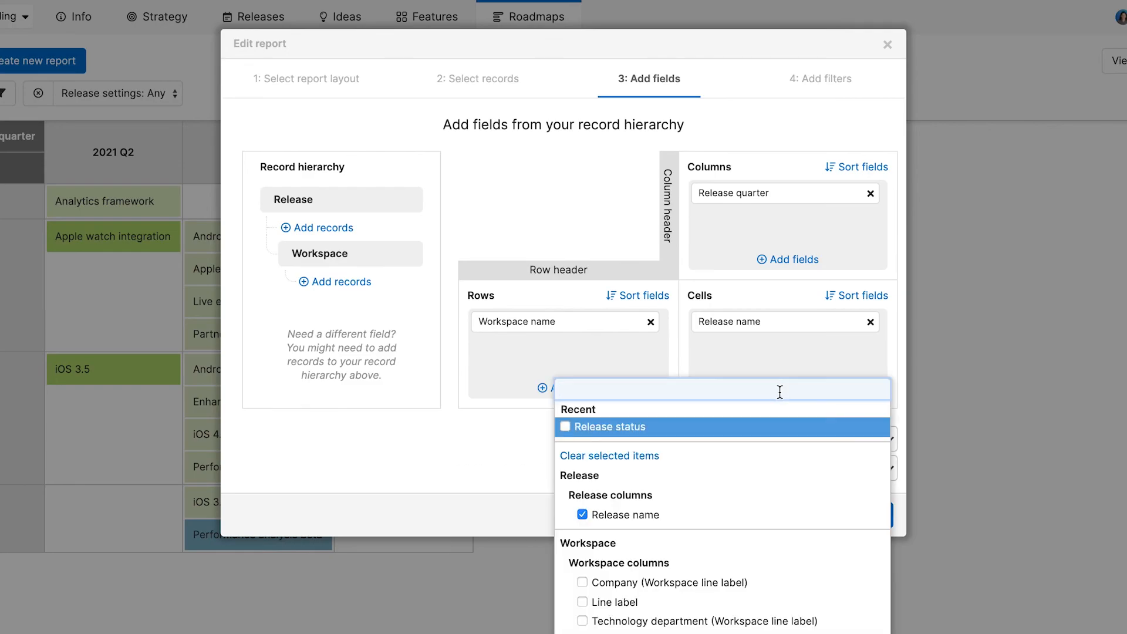
{"action": "type", "text": "release da"}
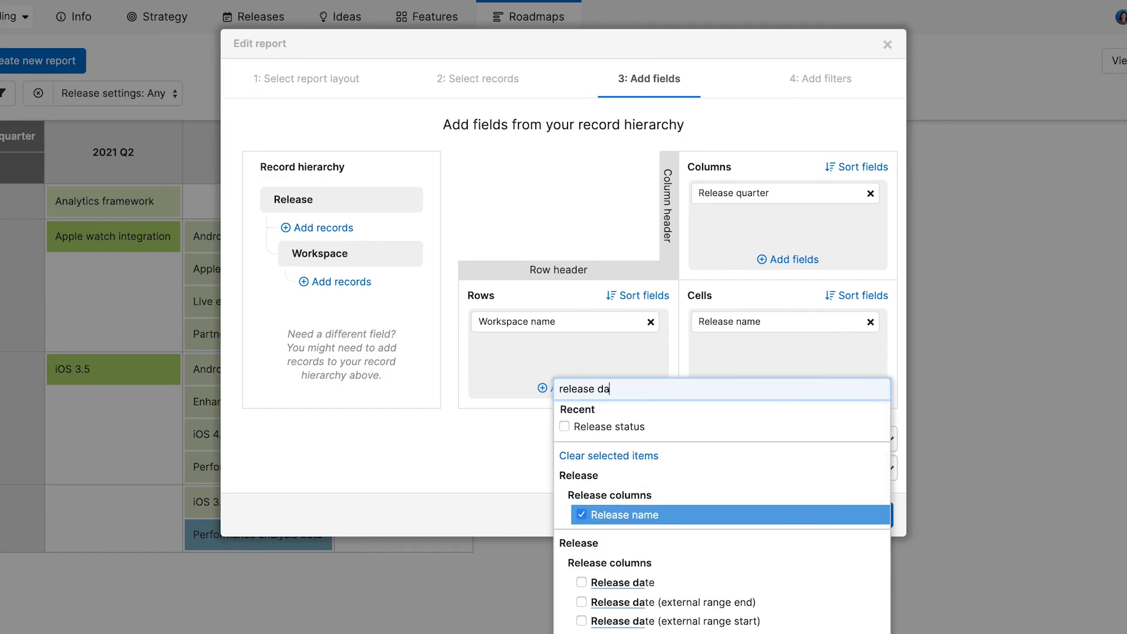
{"action": "left_click", "coordinate": [669, 583]}
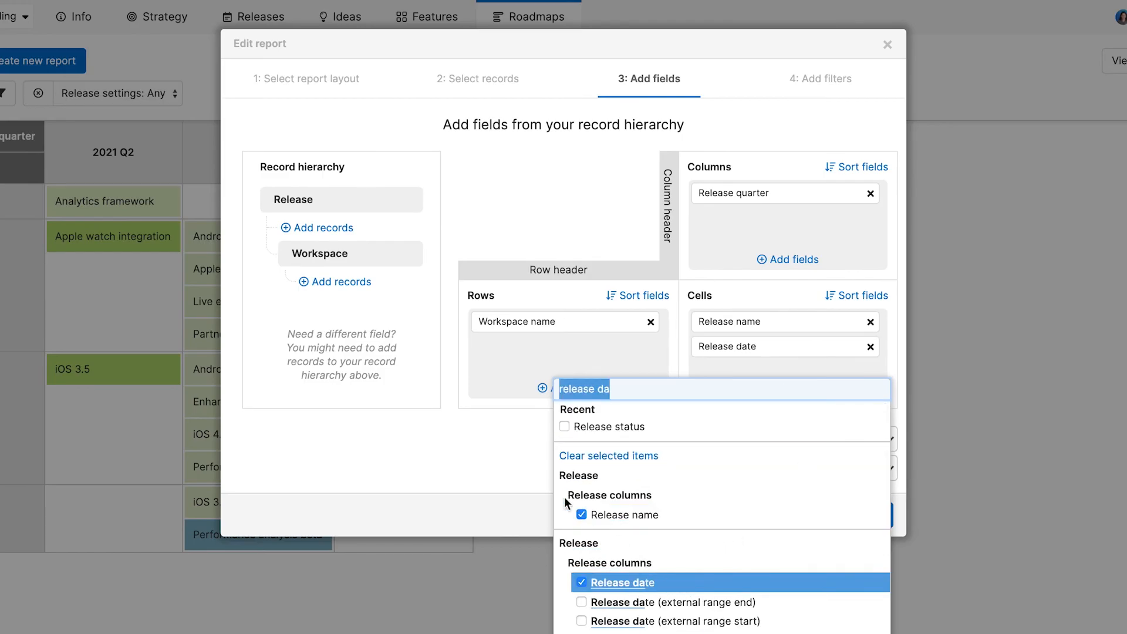
{"action": "left_click", "coordinate": [502, 449]}
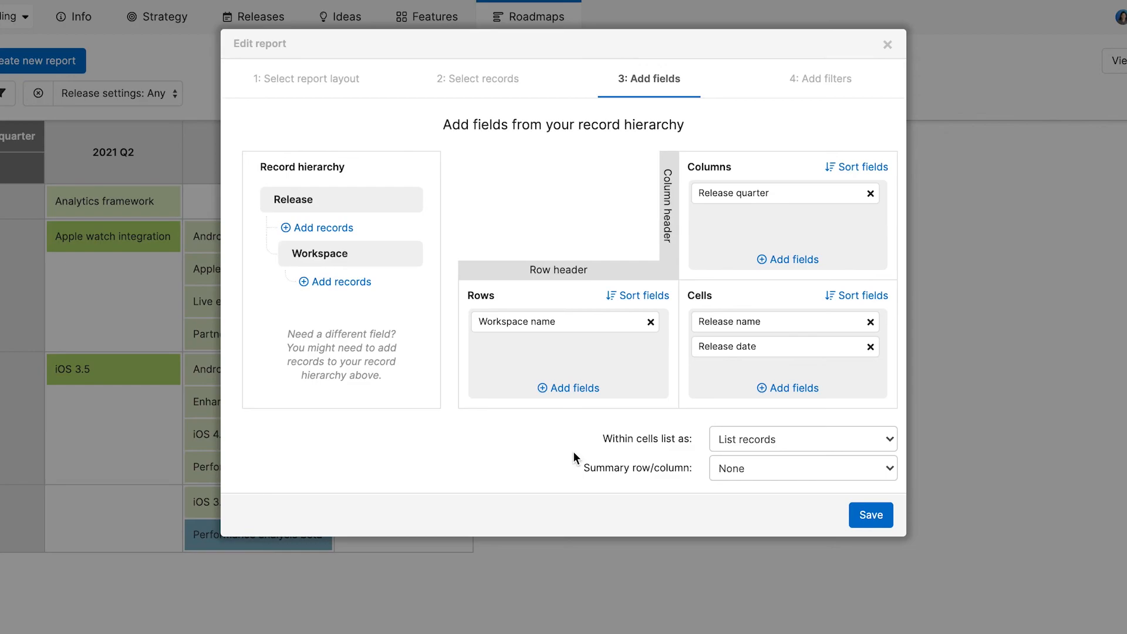
Step: Examine the advanced filters' record matching choices in the report's filter settings, and return to basic filters
{"action": "left_click", "coordinate": [800, 88]}
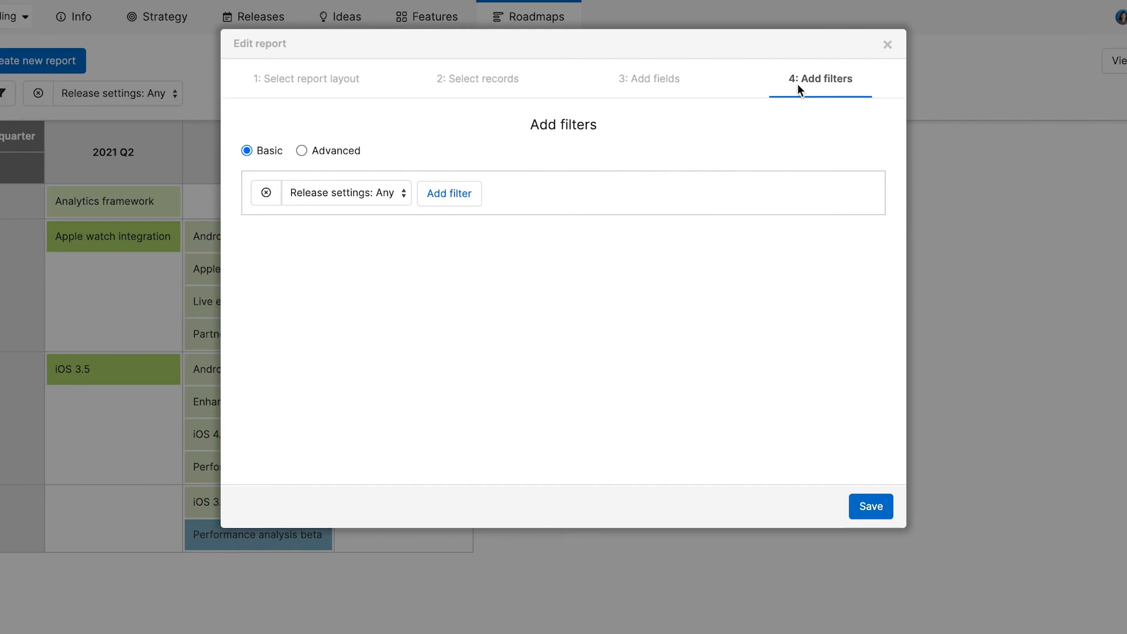
{"action": "left_click", "coordinate": [302, 151]}
{"action": "left_click", "coordinate": [305, 226]}
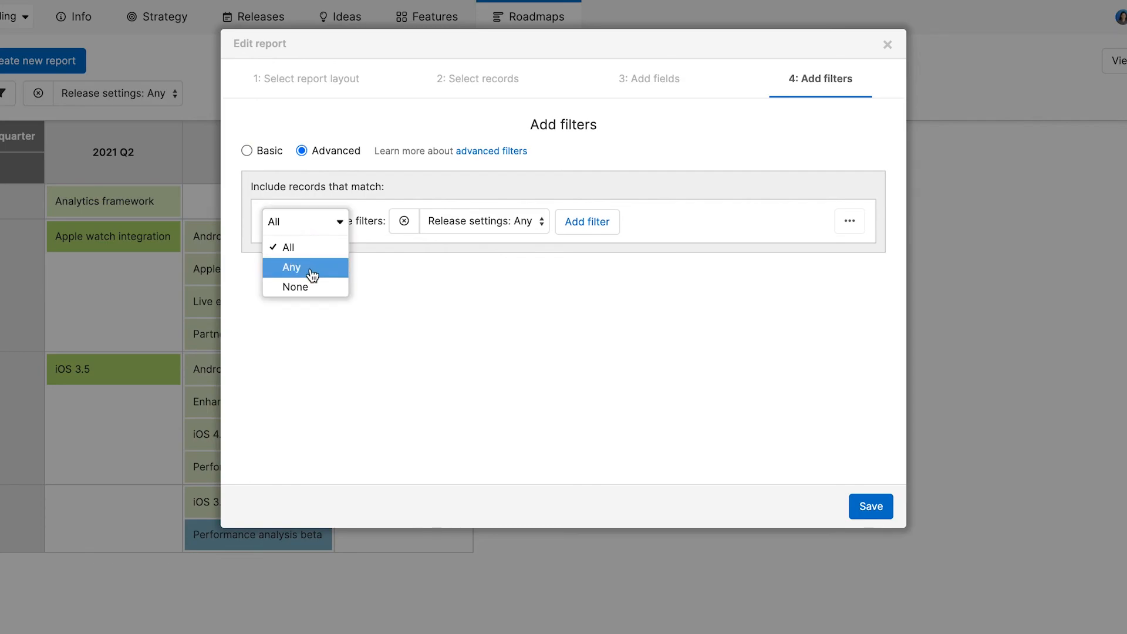
{"action": "left_click", "coordinate": [317, 350]}
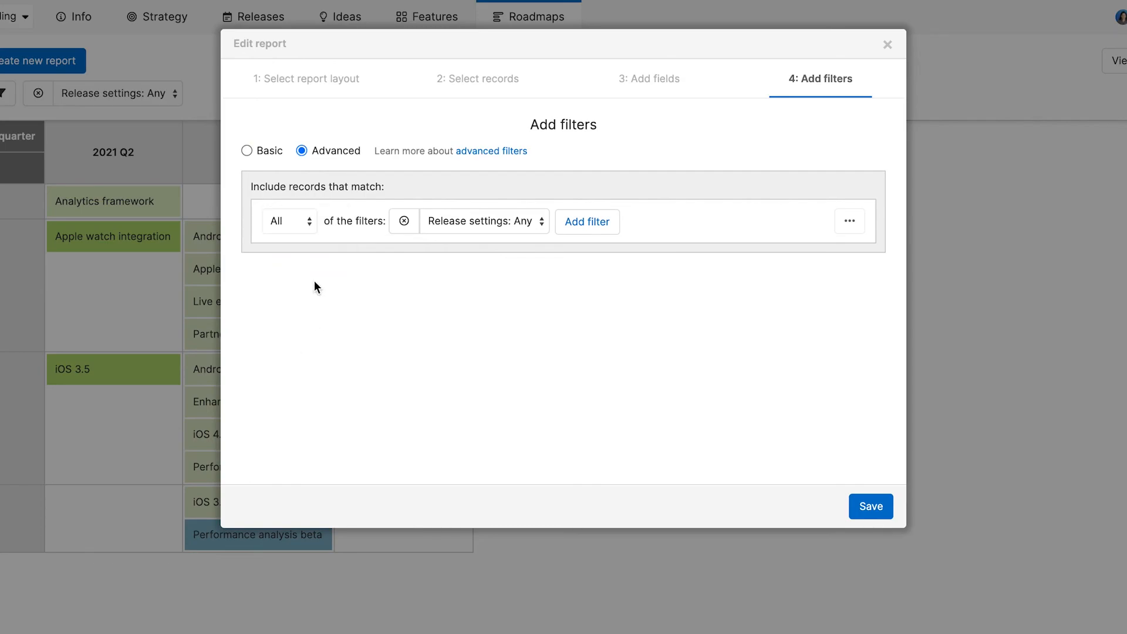
{"action": "left_click", "coordinate": [267, 154]}
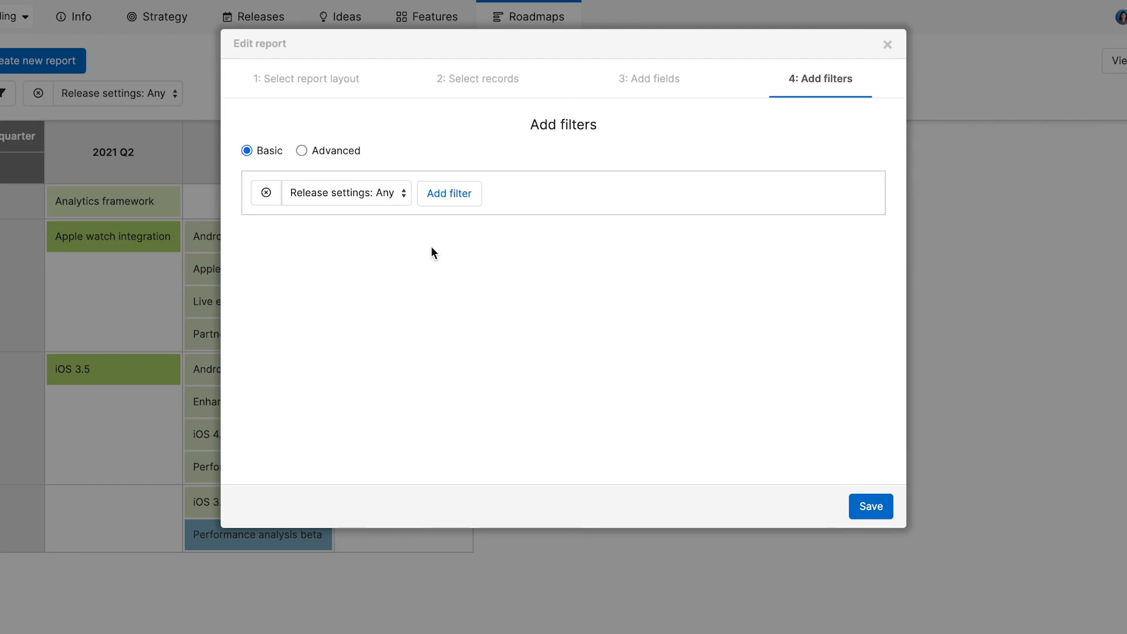
Step: Add a Workspace name filter to the pivot report
{"action": "left_click", "coordinate": [455, 199]}
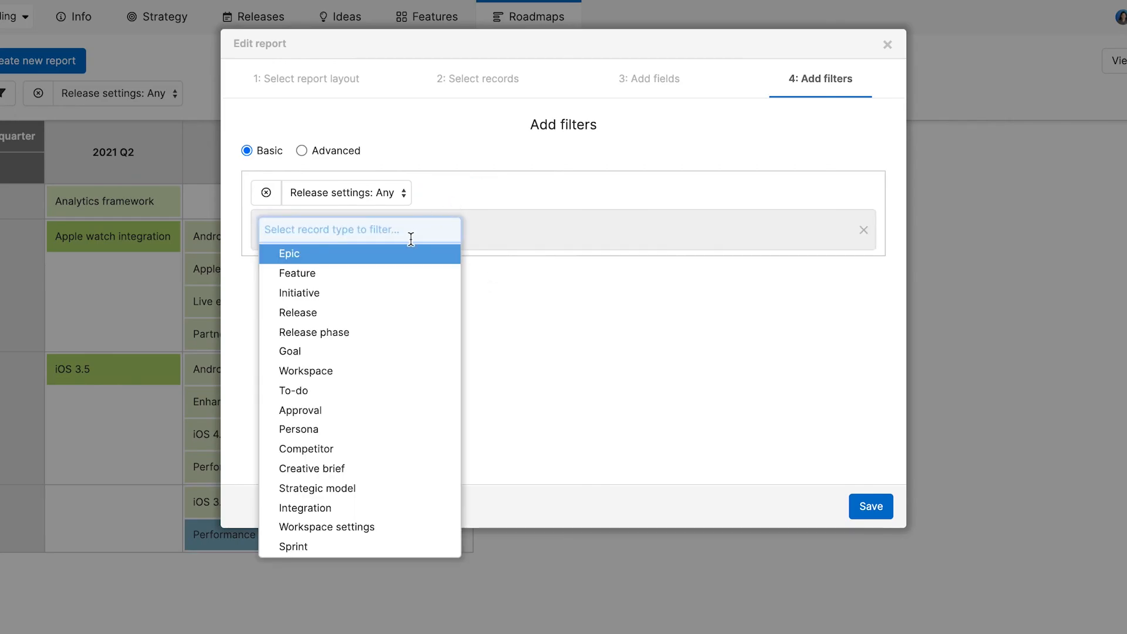
{"action": "left_click", "coordinate": [358, 371]}
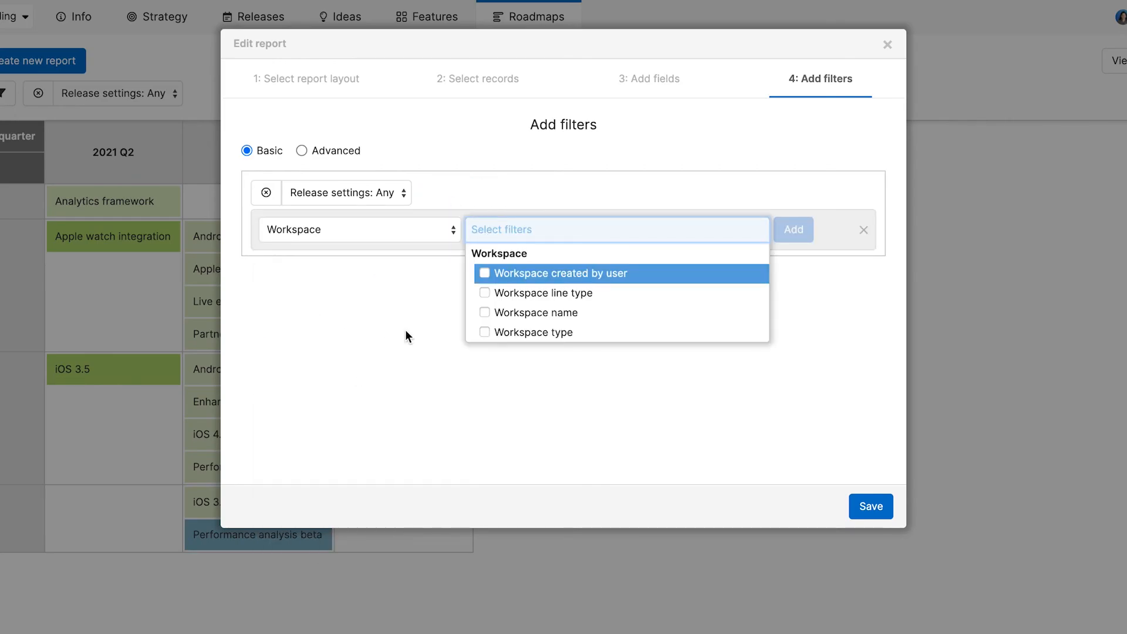
{"action": "left_click", "coordinate": [511, 312]}
{"action": "left_click", "coordinate": [794, 231]}
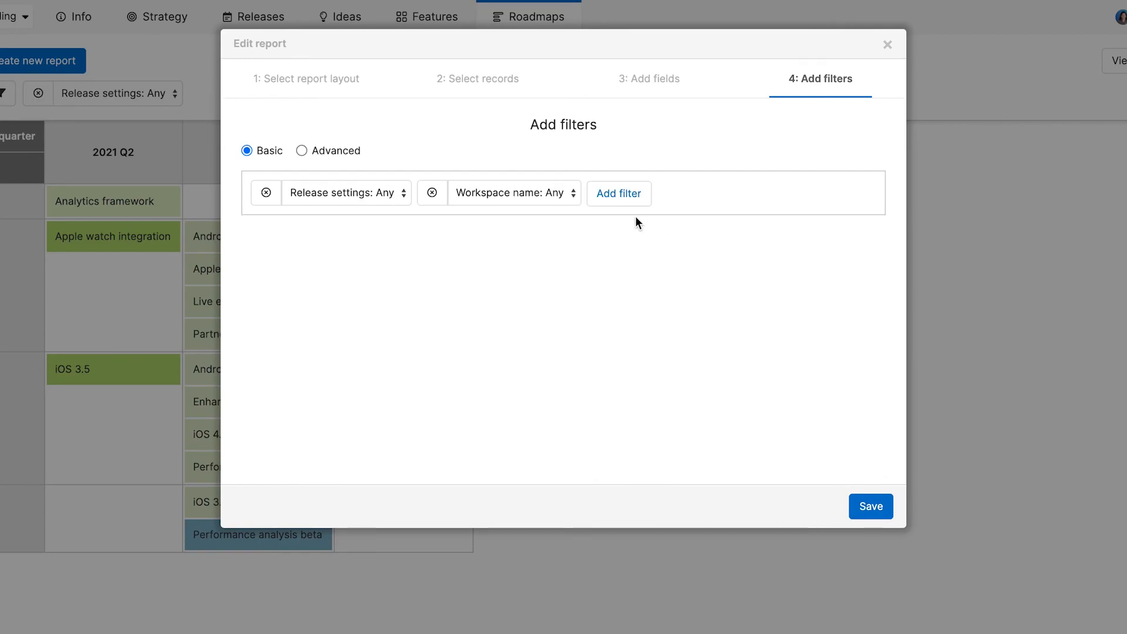
Step: Limit the Workspace name filter to Fredwin Running, Fredwin Cycling and Fredwin Swimming
{"action": "left_click", "coordinate": [547, 198]}
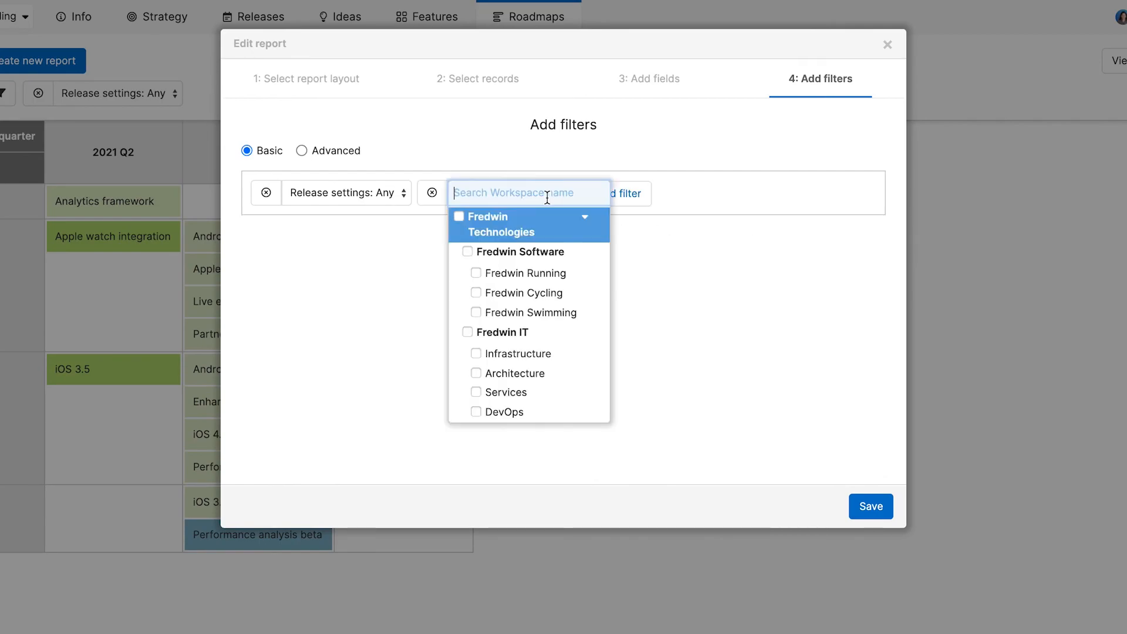
{"action": "left_click", "coordinate": [516, 276]}
{"action": "left_click", "coordinate": [507, 294]}
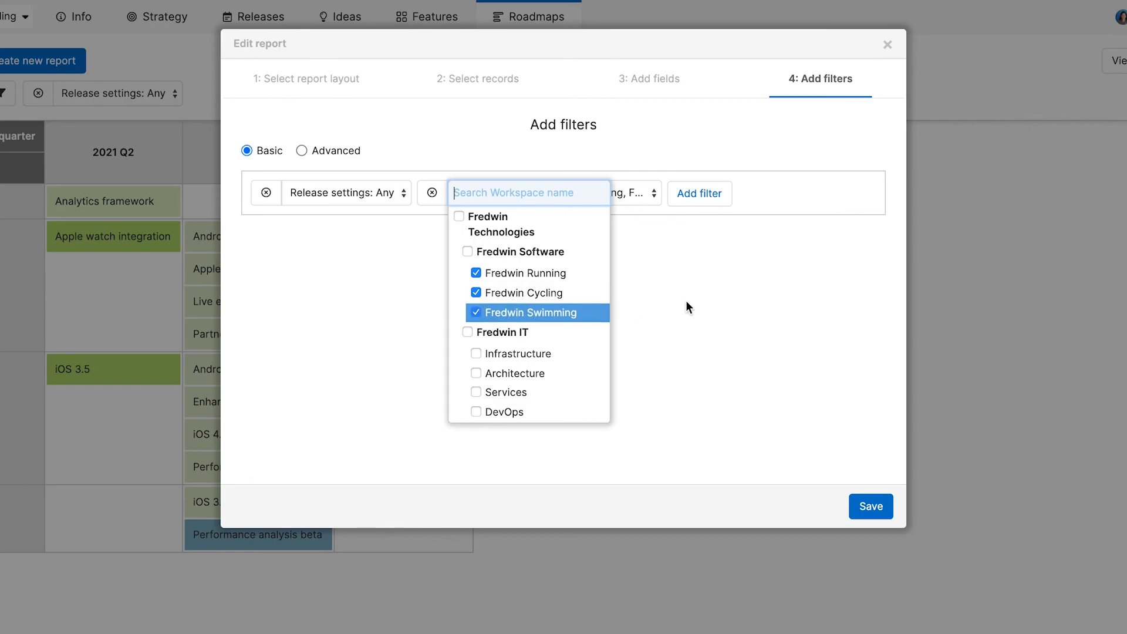
{"action": "left_click", "coordinate": [707, 302]}
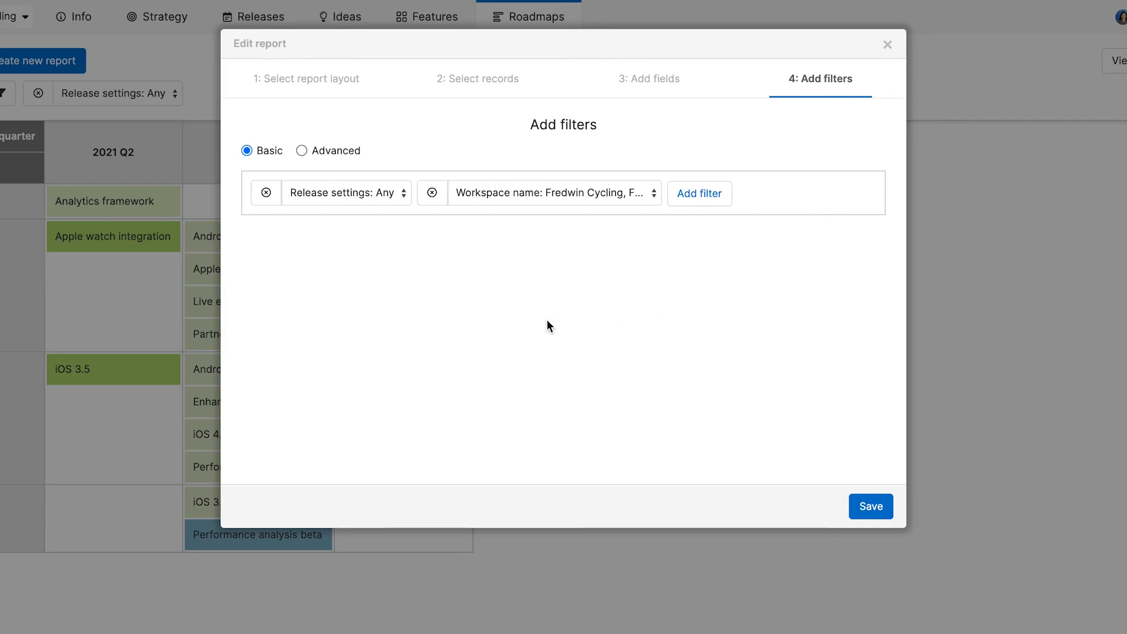
Step: Set the Release settings filter to Show shipped releases and save the report's filters
{"action": "left_click", "coordinate": [394, 199]}
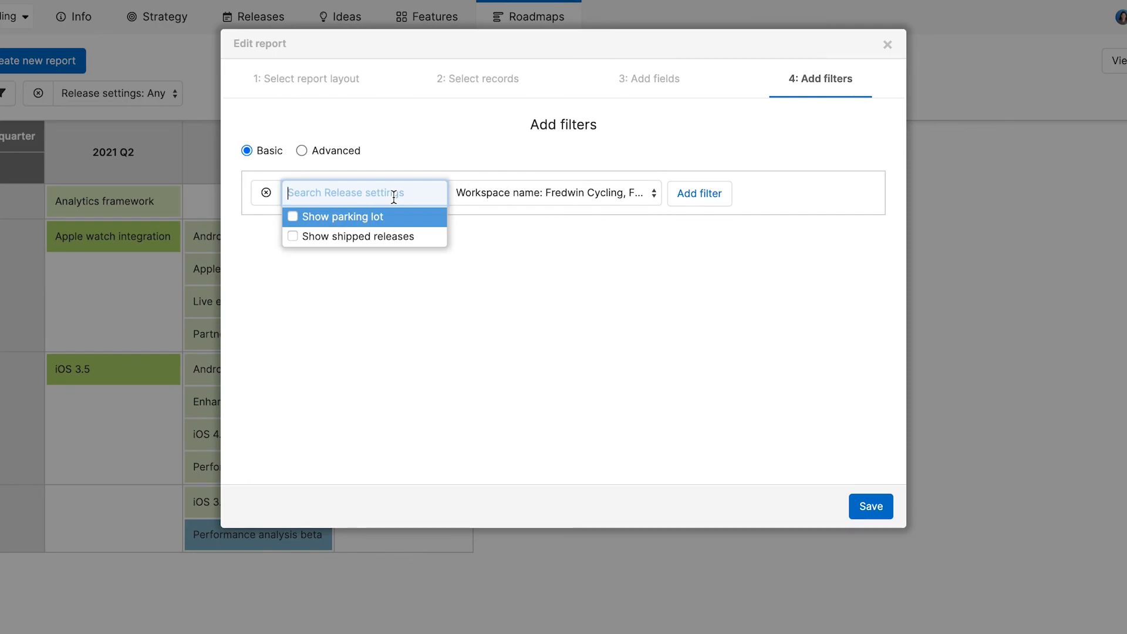
{"action": "left_click", "coordinate": [387, 246]}
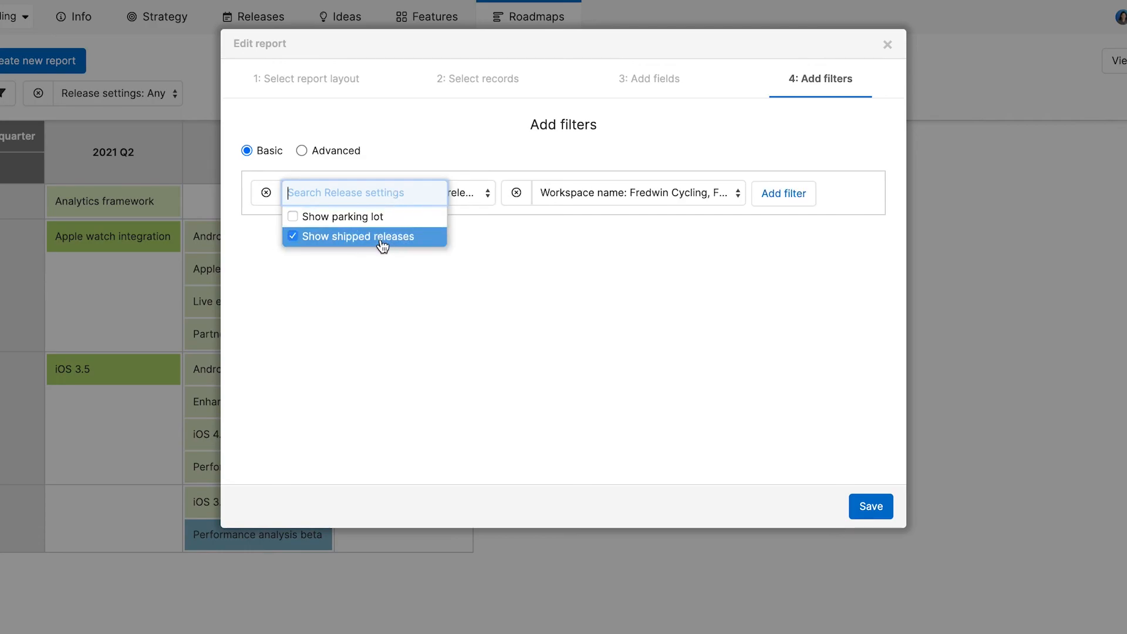
{"action": "left_click", "coordinate": [477, 305]}
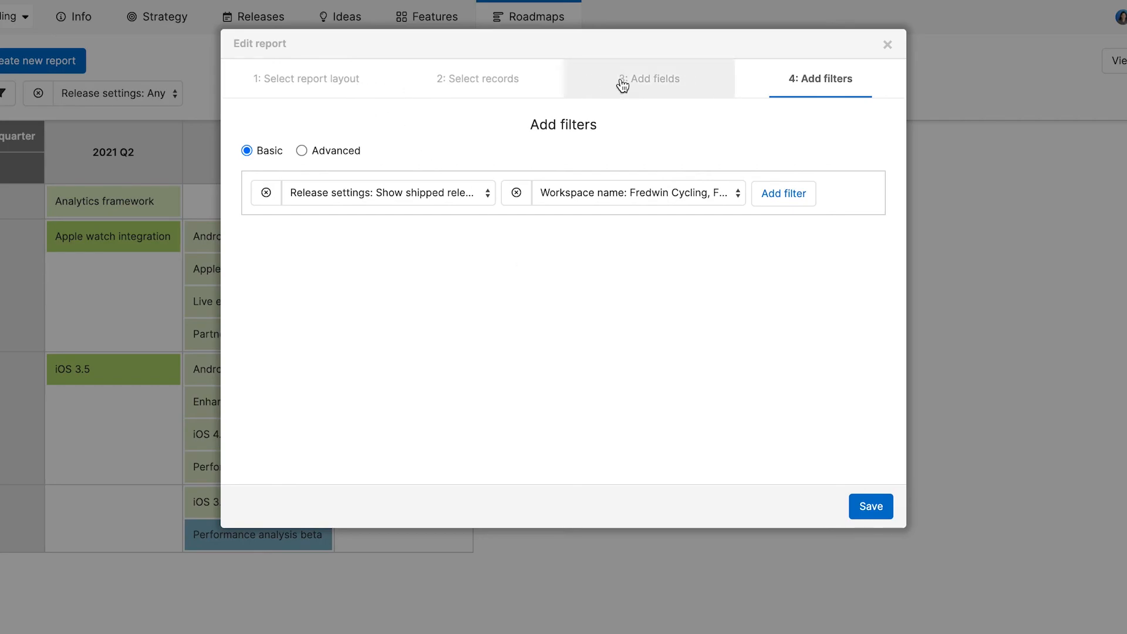
{"action": "left_click", "coordinate": [869, 509]}
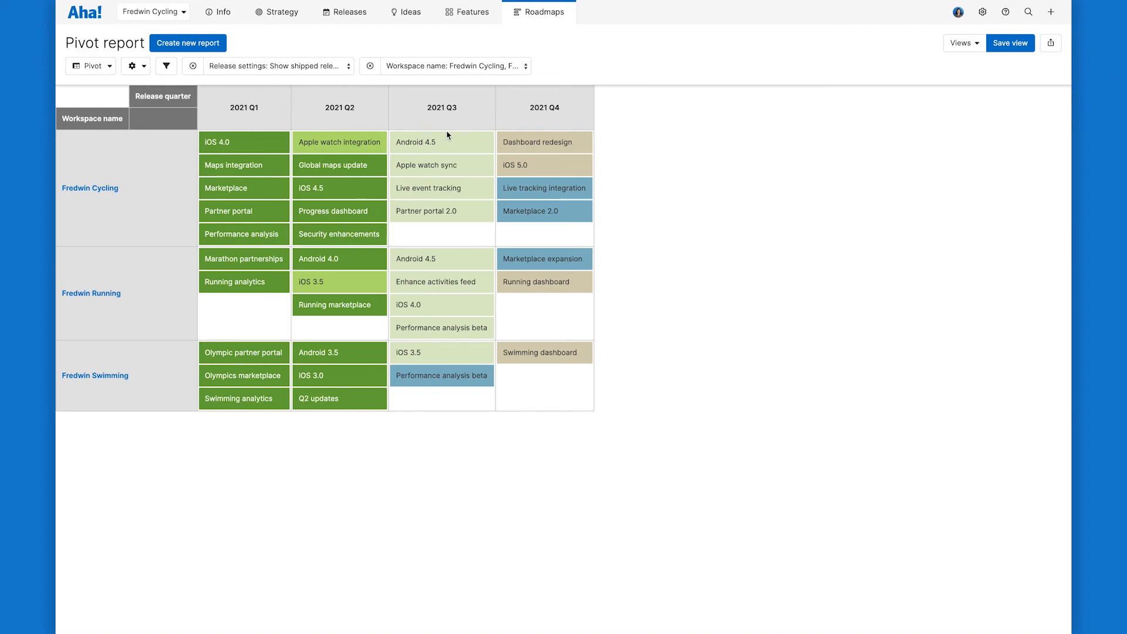
Step: Widen the pivot table's quarter columns from 2021 Q1 to 2021 Q4
{"action": "left_click_drag", "start_coordinate": [594, 107], "coordinate": [667, 107]}
{"action": "left_click_drag", "start_coordinate": [494, 108], "coordinate": [548, 107]}
{"action": "left_click_drag", "start_coordinate": [390, 112], "coordinate": [453, 111]}
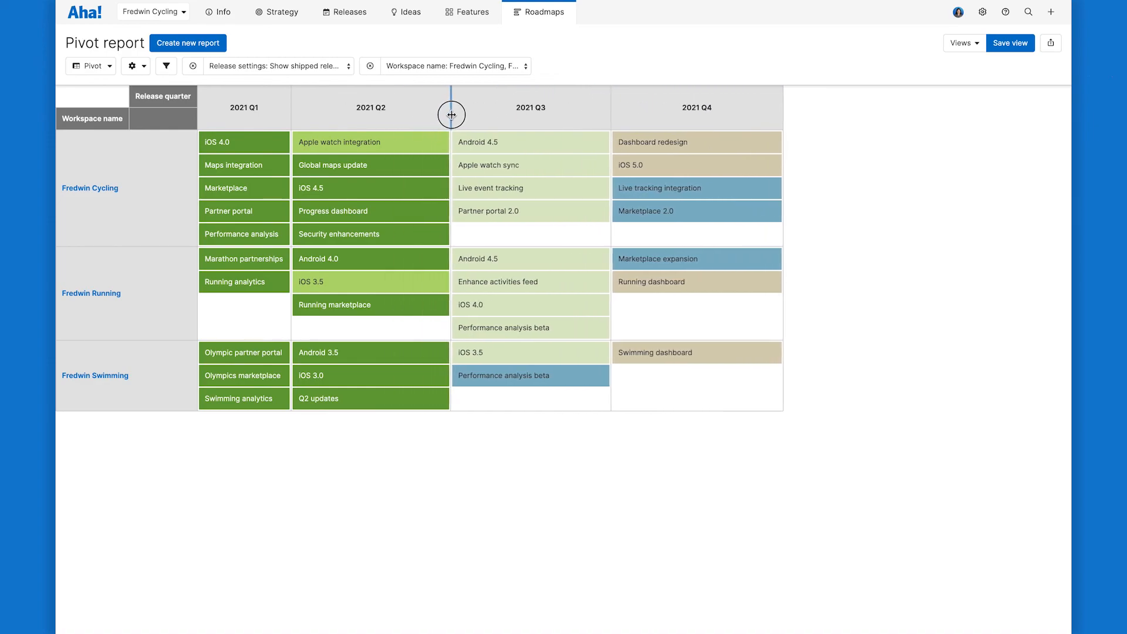
{"action": "left_click_drag", "start_coordinate": [296, 110], "coordinate": [345, 110]}
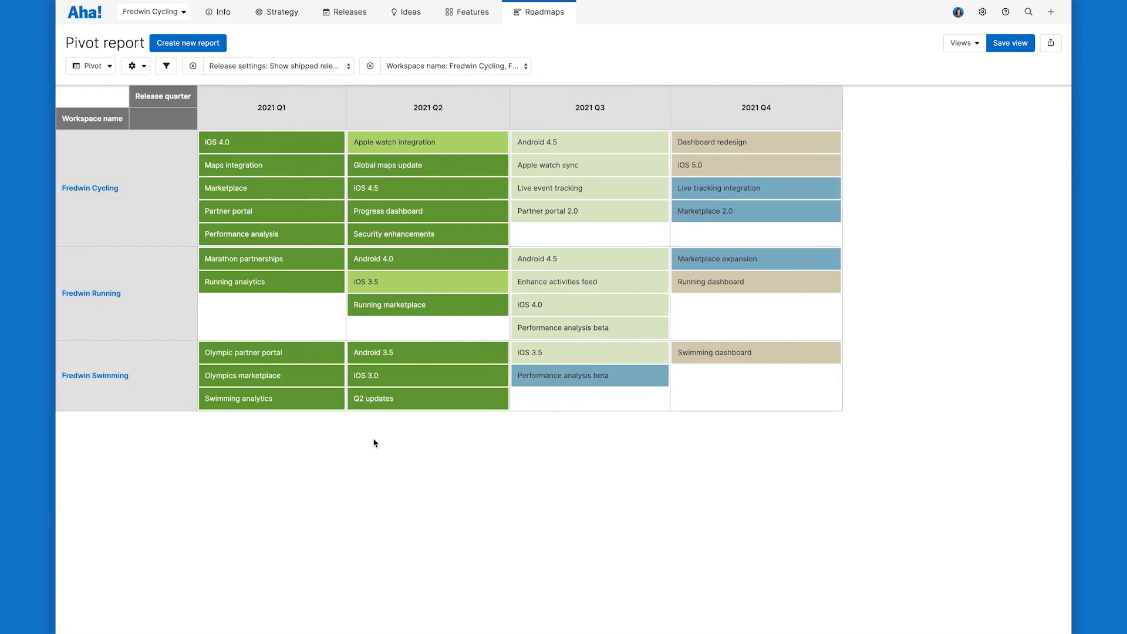
Step: Customize the report style by trying the Blue theme, switching to the Custom theme and hiding the column headers
{"action": "left_click", "coordinate": [143, 71]}
{"action": "left_click", "coordinate": [147, 100]}
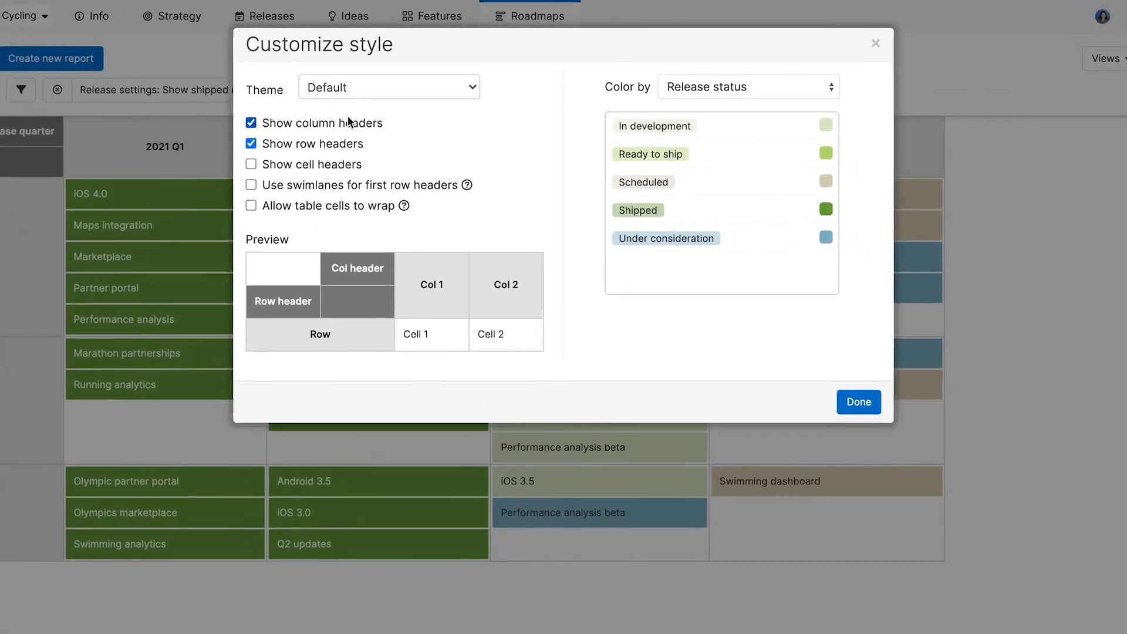
{"action": "left_click", "coordinate": [360, 94]}
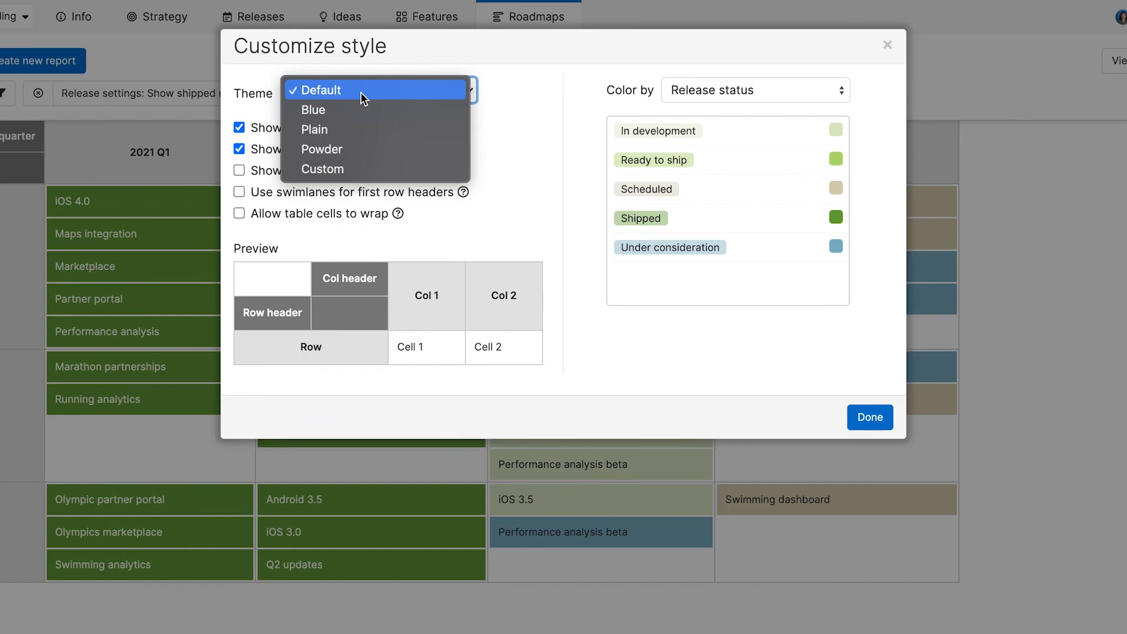
{"action": "left_click", "coordinate": [356, 109]}
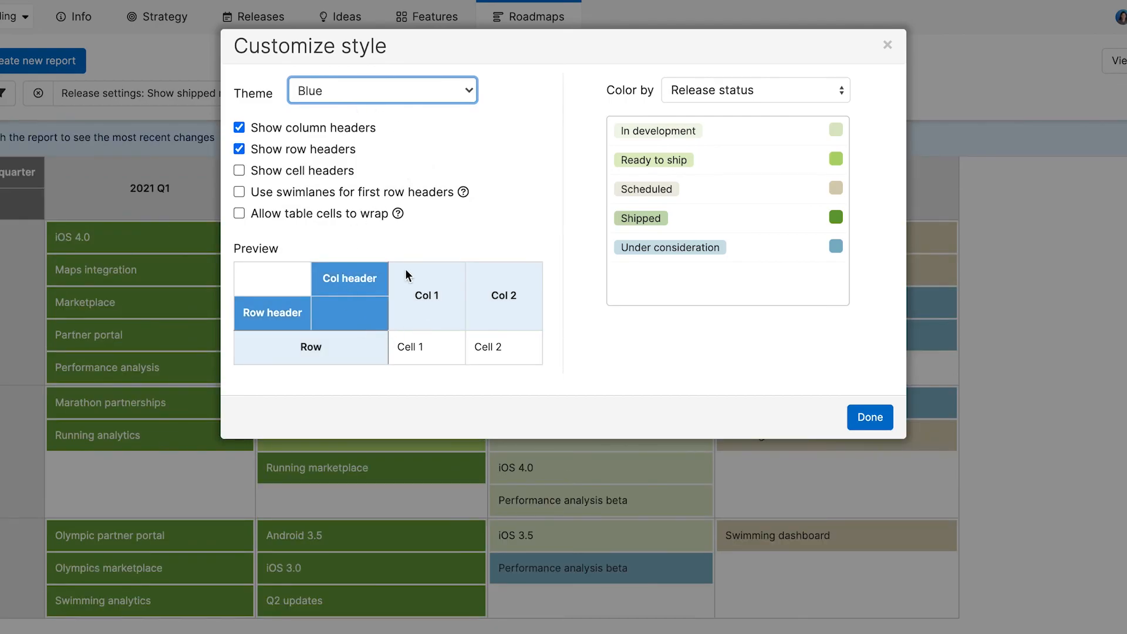
{"action": "left_click", "coordinate": [442, 100]}
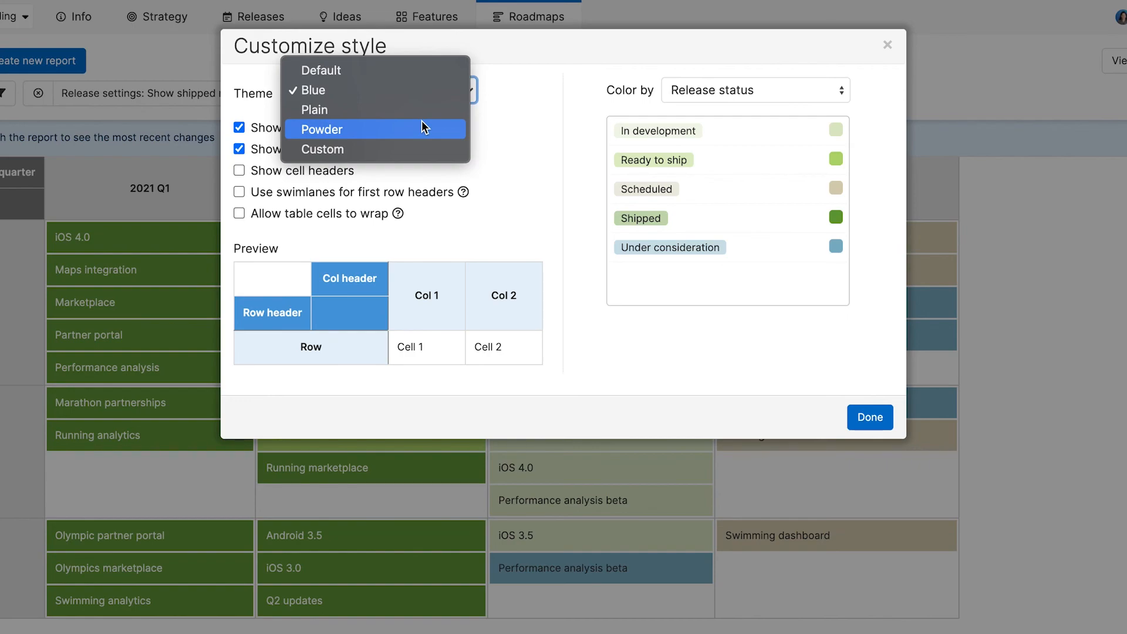
{"action": "left_click", "coordinate": [403, 150]}
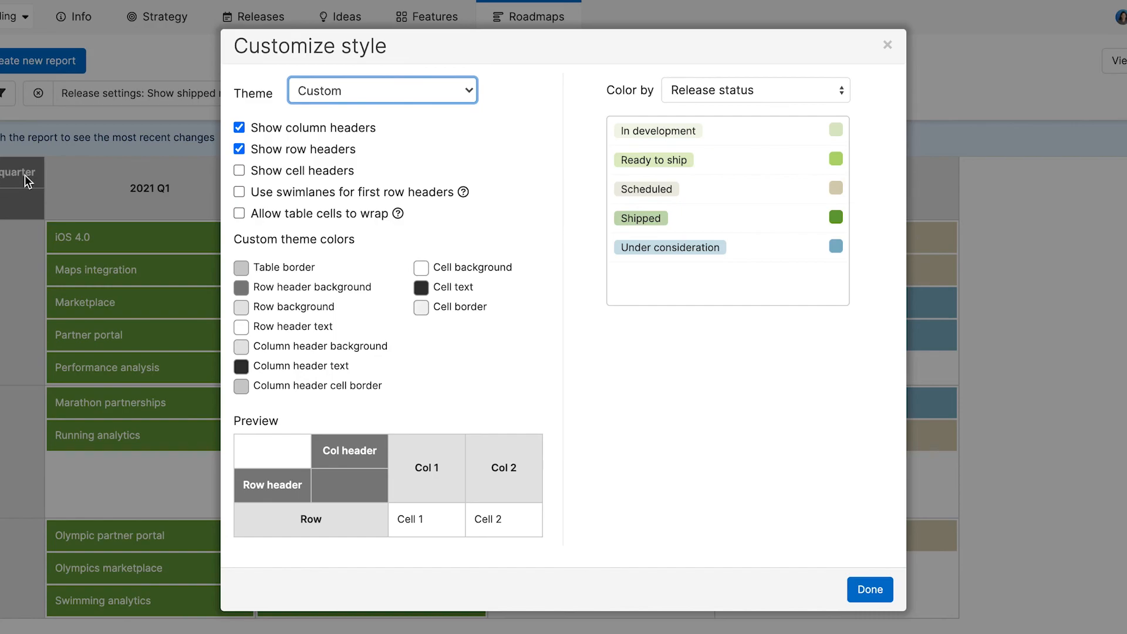
{"action": "left_click", "coordinate": [239, 127]}
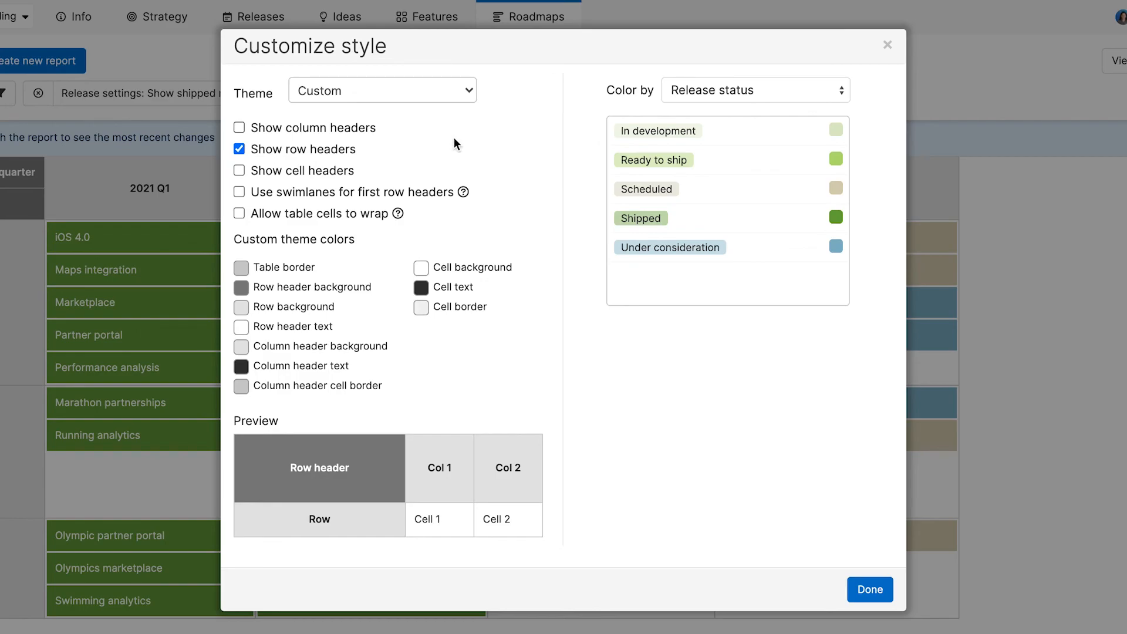
Step: Set the custom theme's row header background and column header background to dark blue
{"action": "left_click", "coordinate": [241, 288]}
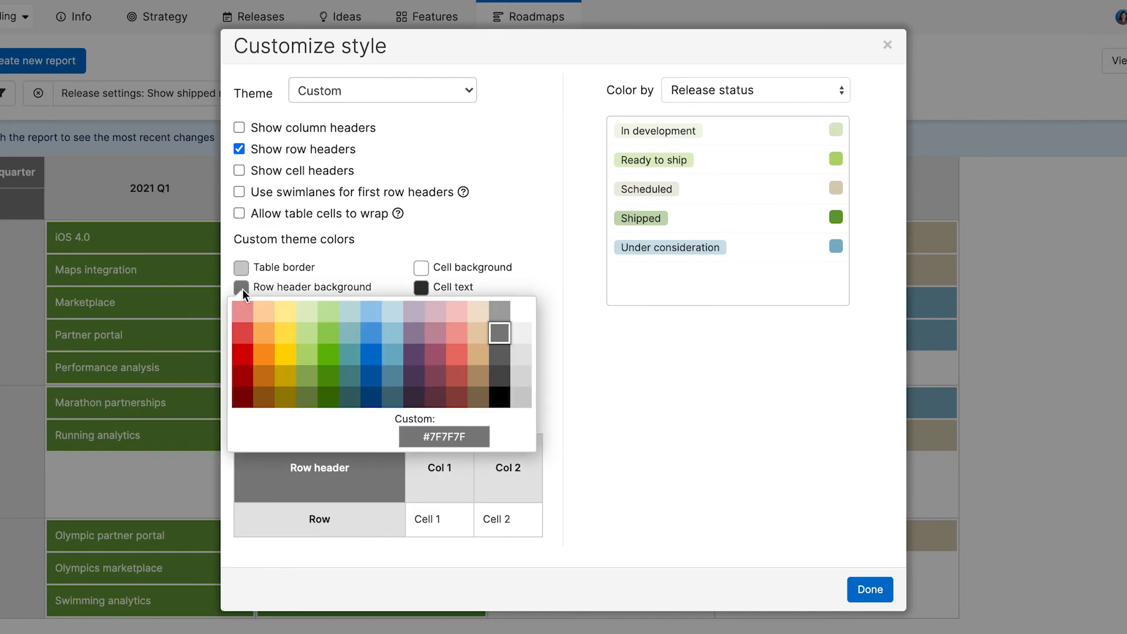
{"action": "left_click", "coordinate": [371, 396]}
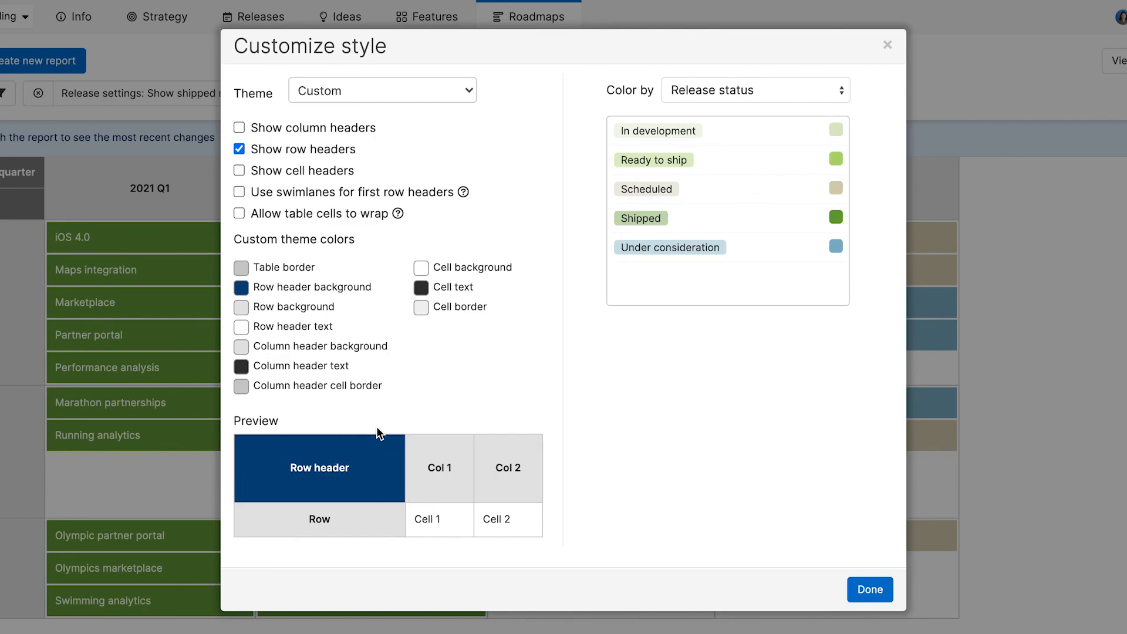
{"action": "left_click", "coordinate": [240, 349]}
{"action": "left_click", "coordinate": [371, 457]}
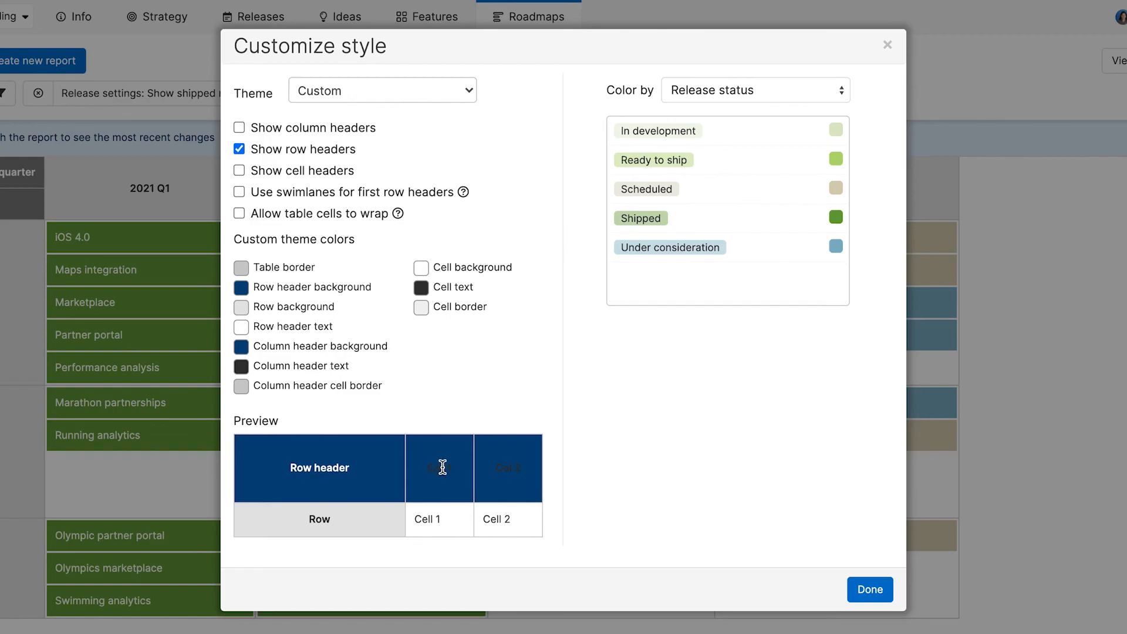
Step: Set the custom theme's column header text to white and apply the style to the report
{"action": "left_click", "coordinate": [241, 367]}
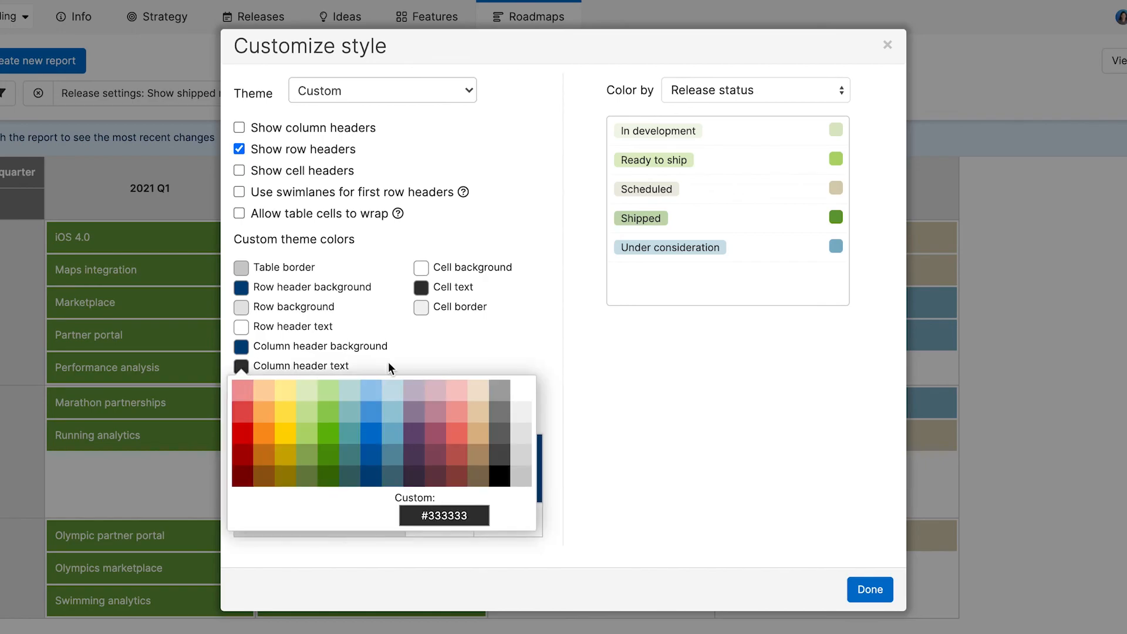
{"action": "left_click", "coordinate": [520, 393]}
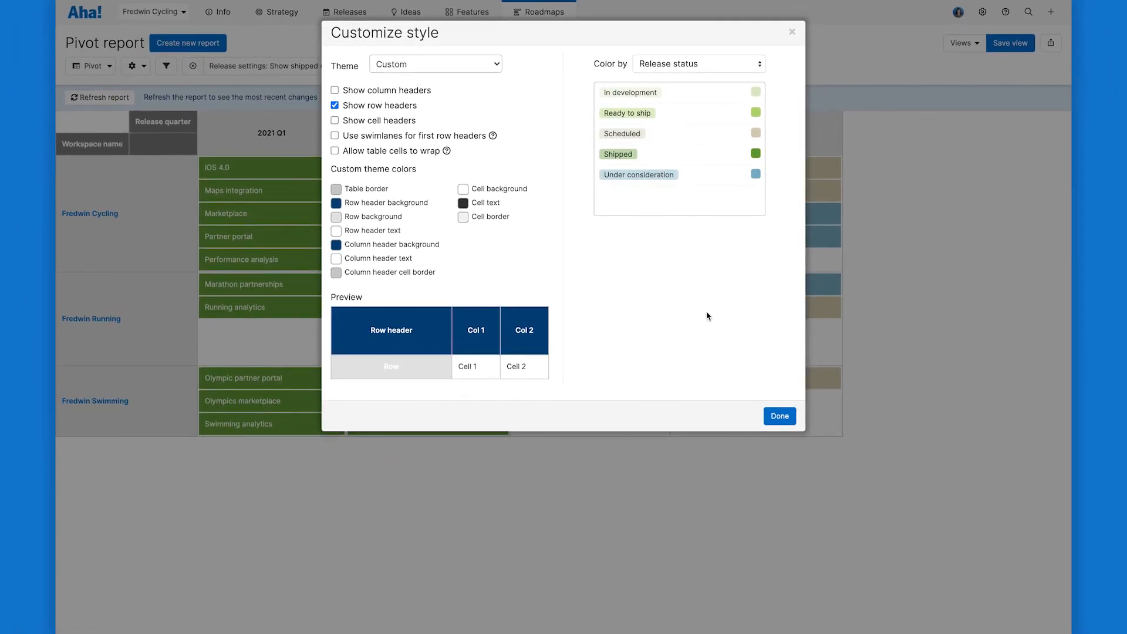
{"action": "left_click", "coordinate": [781, 417]}
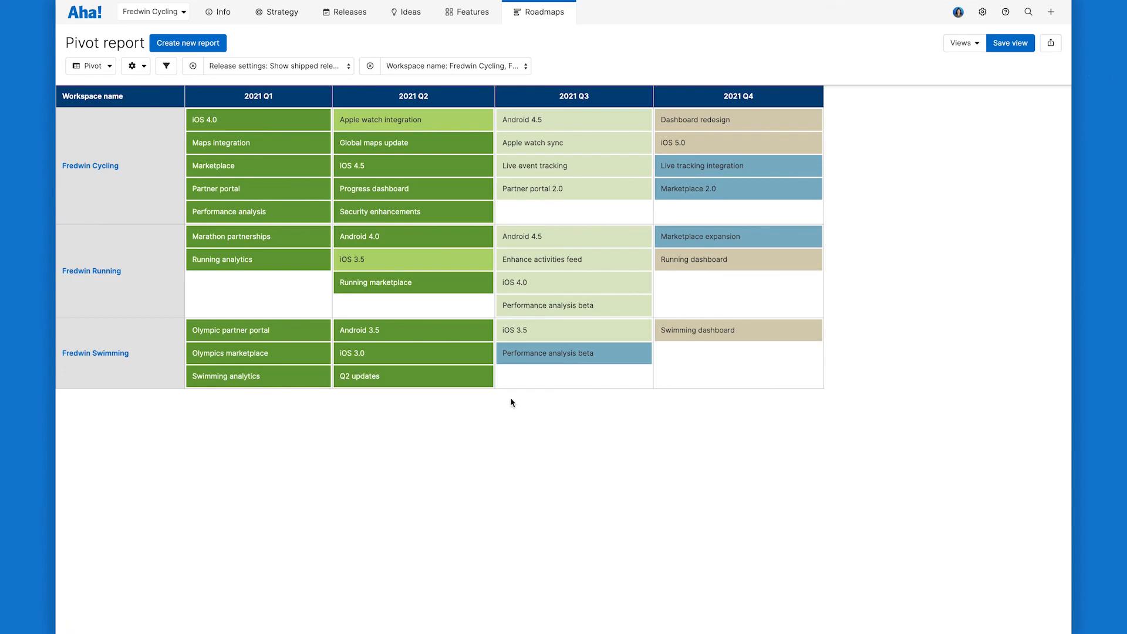
Step: Edit the report data to set the summary row/column to Count, keeping List records within cells, and save it
{"action": "left_click", "coordinate": [139, 76]}
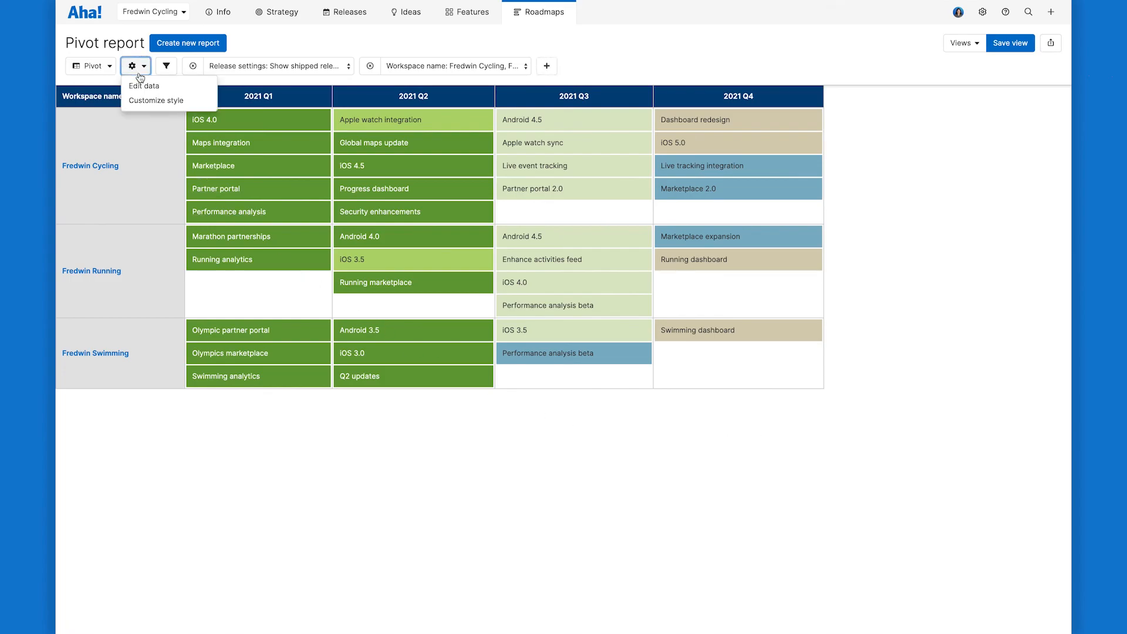
{"action": "left_click", "coordinate": [141, 83]}
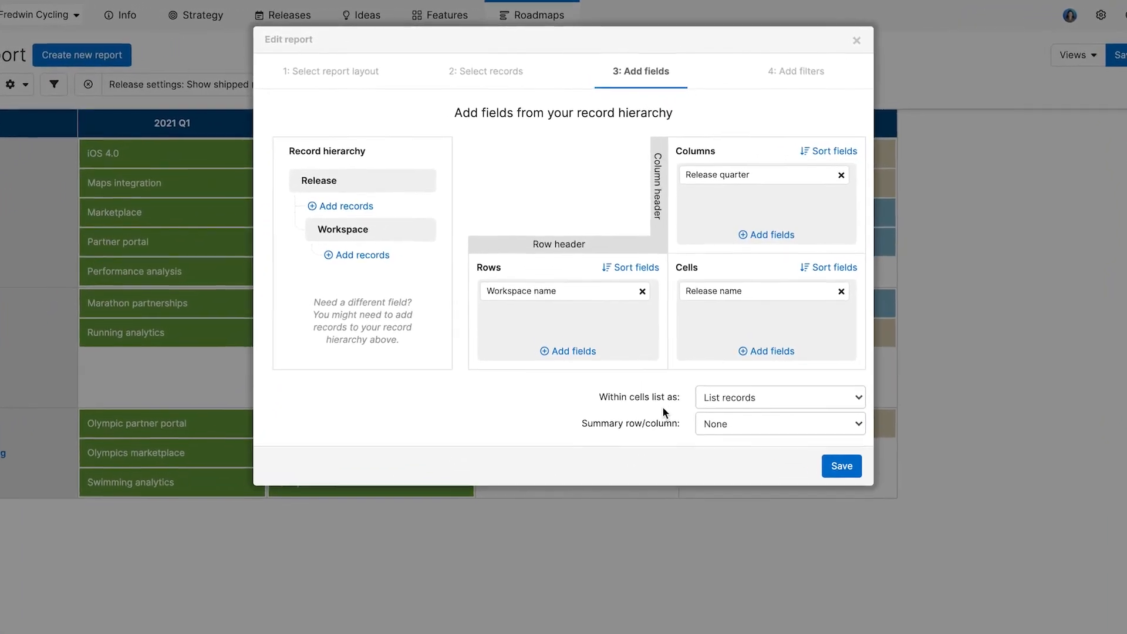
{"action": "left_click", "coordinate": [718, 424]}
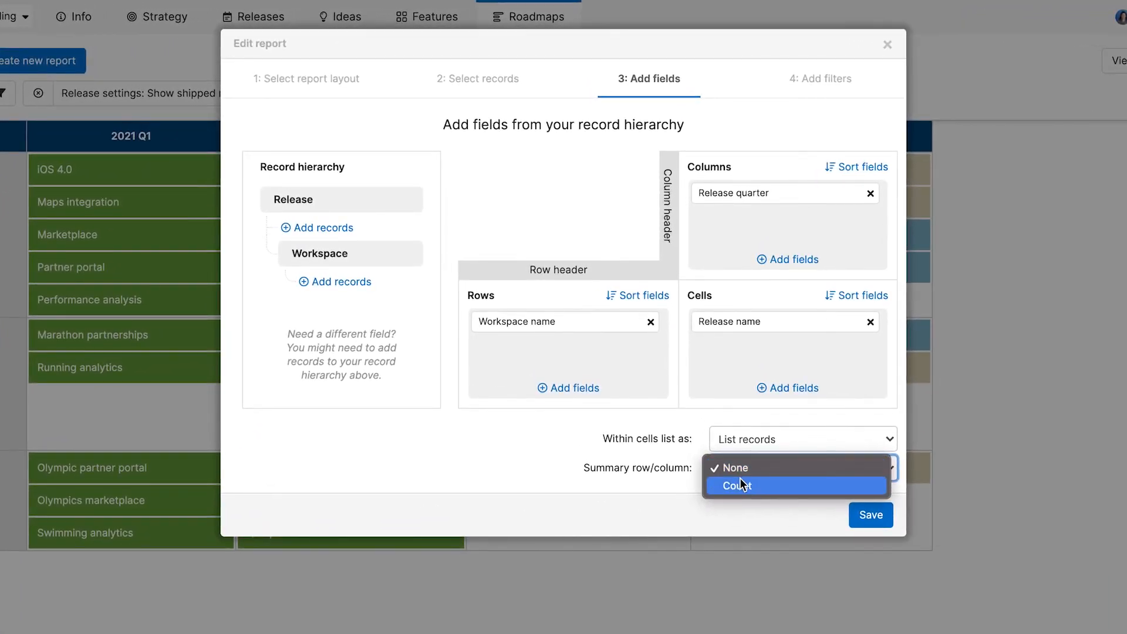
{"action": "left_click", "coordinate": [755, 488]}
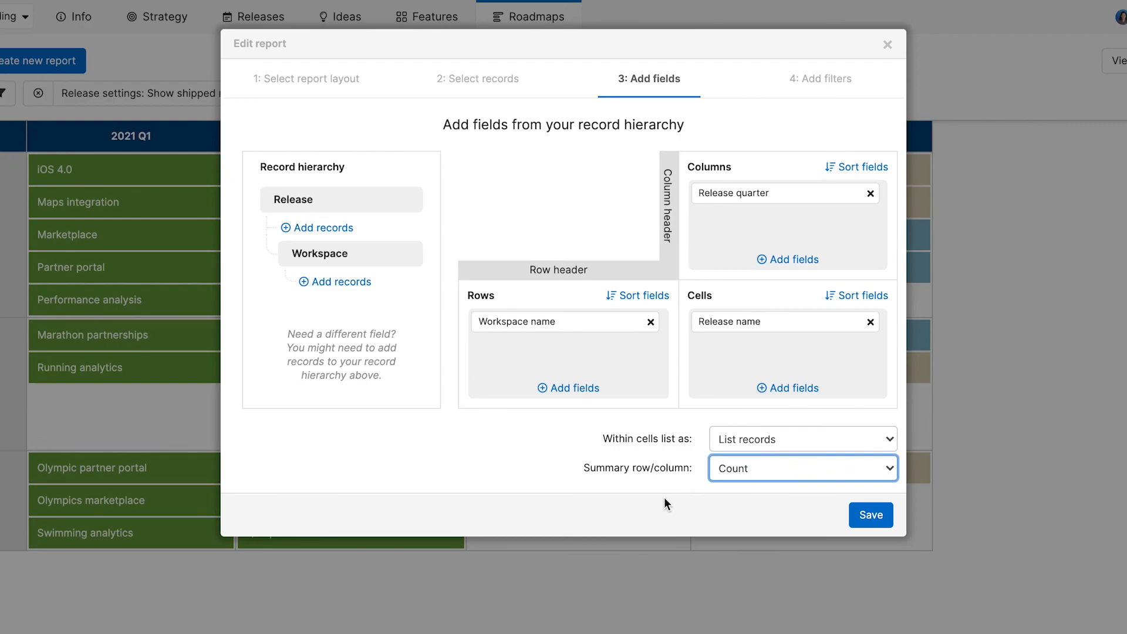
{"action": "left_click", "coordinate": [723, 440]}
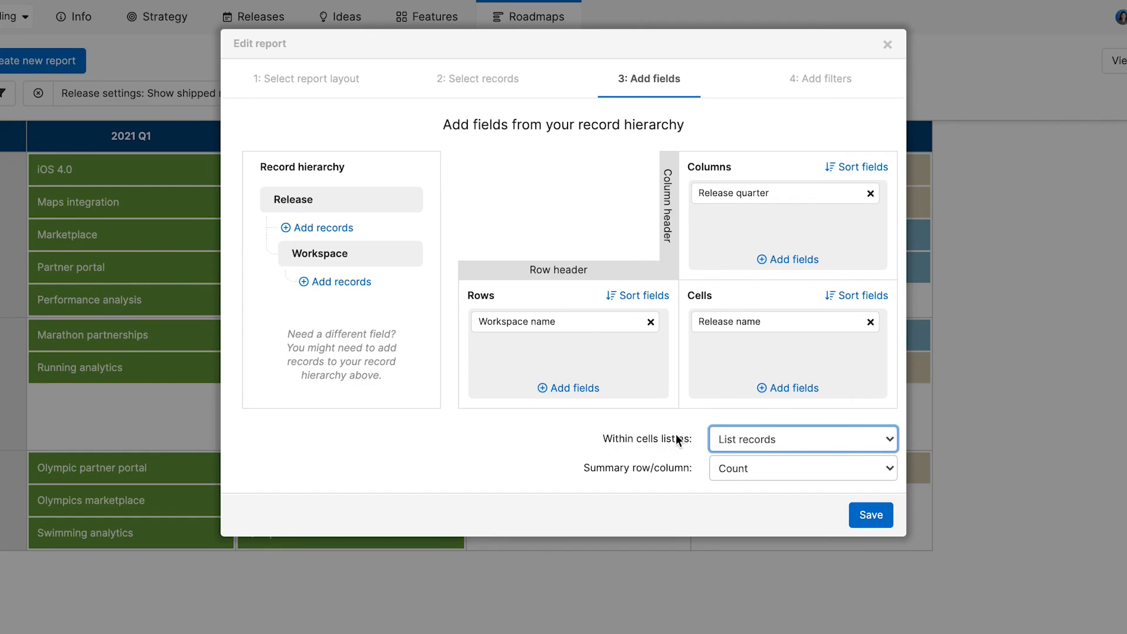
{"action": "left_click", "coordinate": [641, 473]}
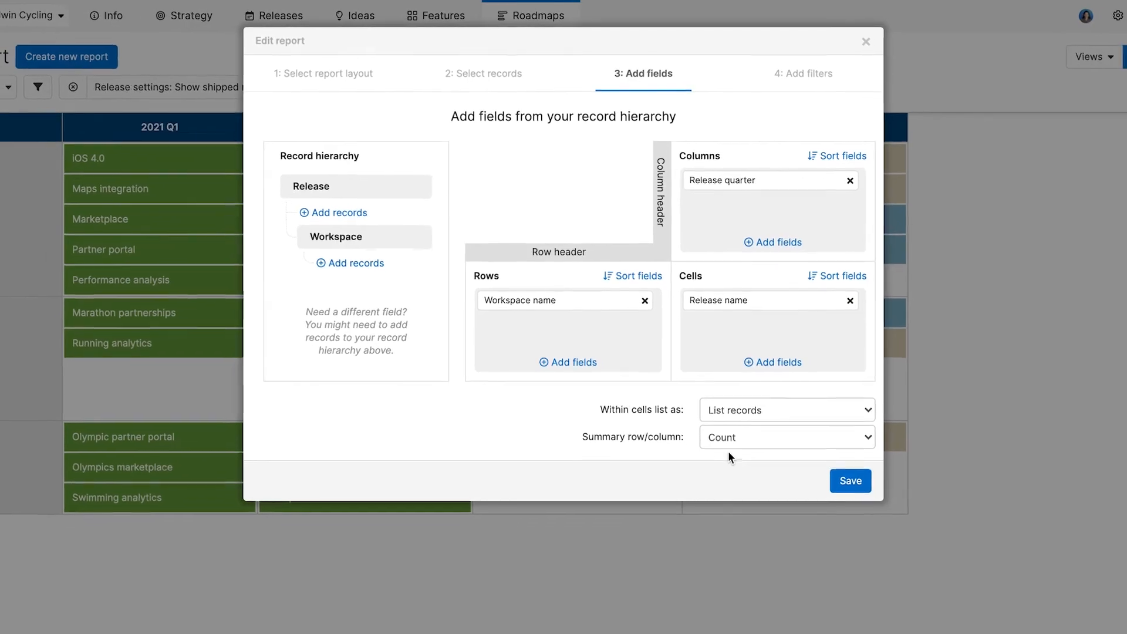
{"action": "left_click", "coordinate": [864, 505]}
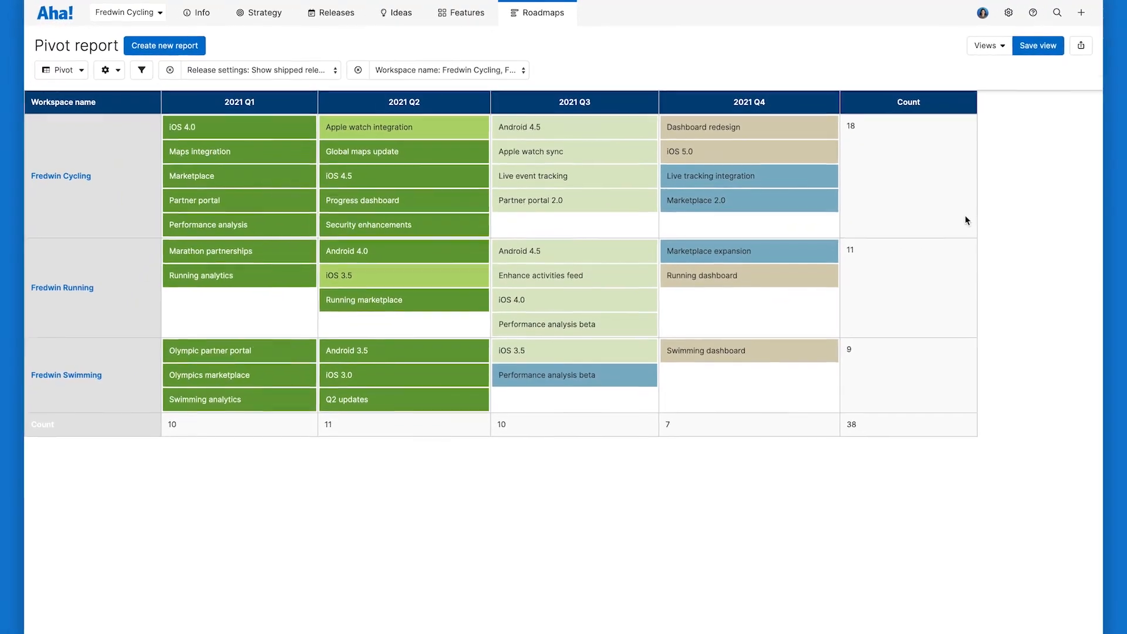
{"action": "left_click", "coordinate": [989, 134]}
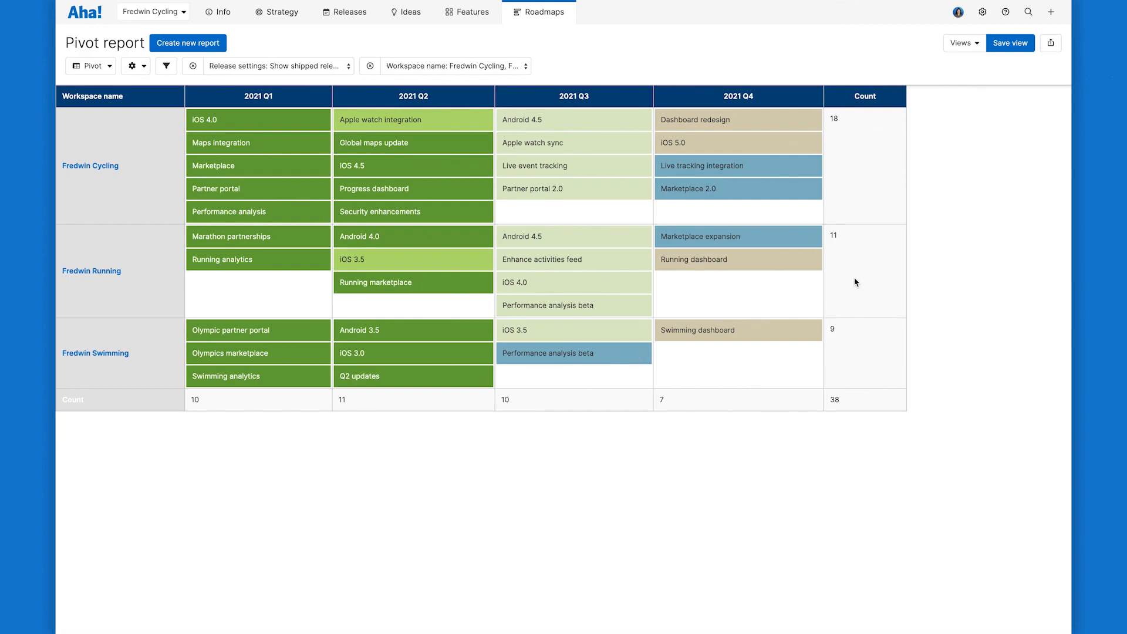
Step: View the related records of the Partner portal 2.0 release from the pivot report, and close its details
{"action": "left_click", "coordinate": [551, 189]}
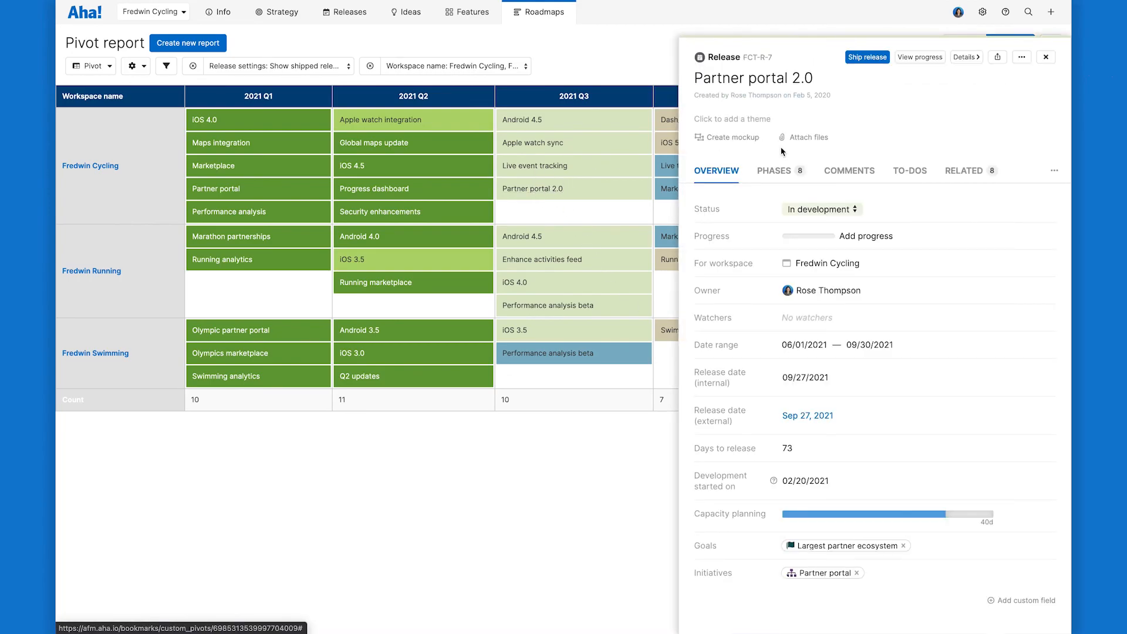
{"action": "left_click", "coordinate": [952, 174]}
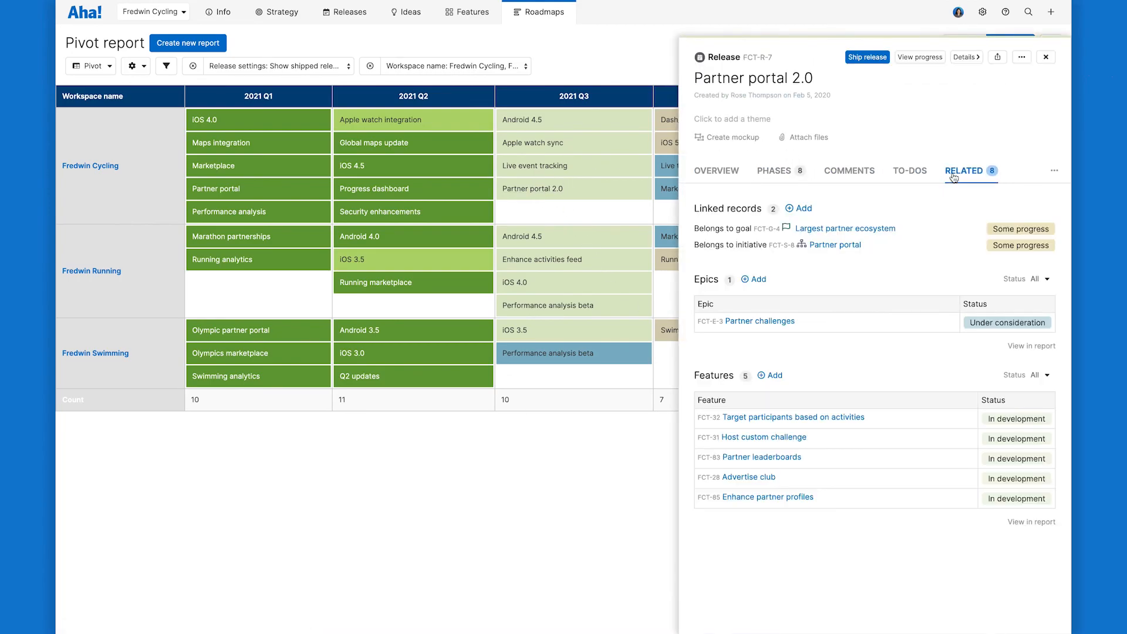
{"action": "left_click", "coordinate": [593, 507]}
Step: Save the view as Pivot report in the 2021 progress folder
{"action": "left_click", "coordinate": [1002, 48]}
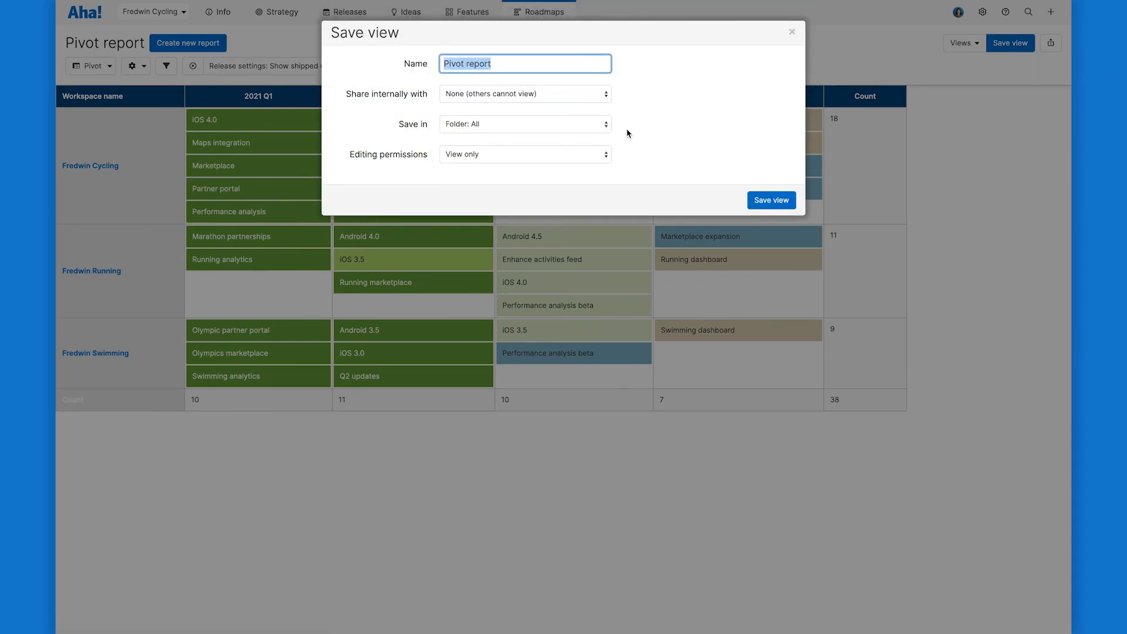
{"action": "left_click", "coordinate": [604, 124]}
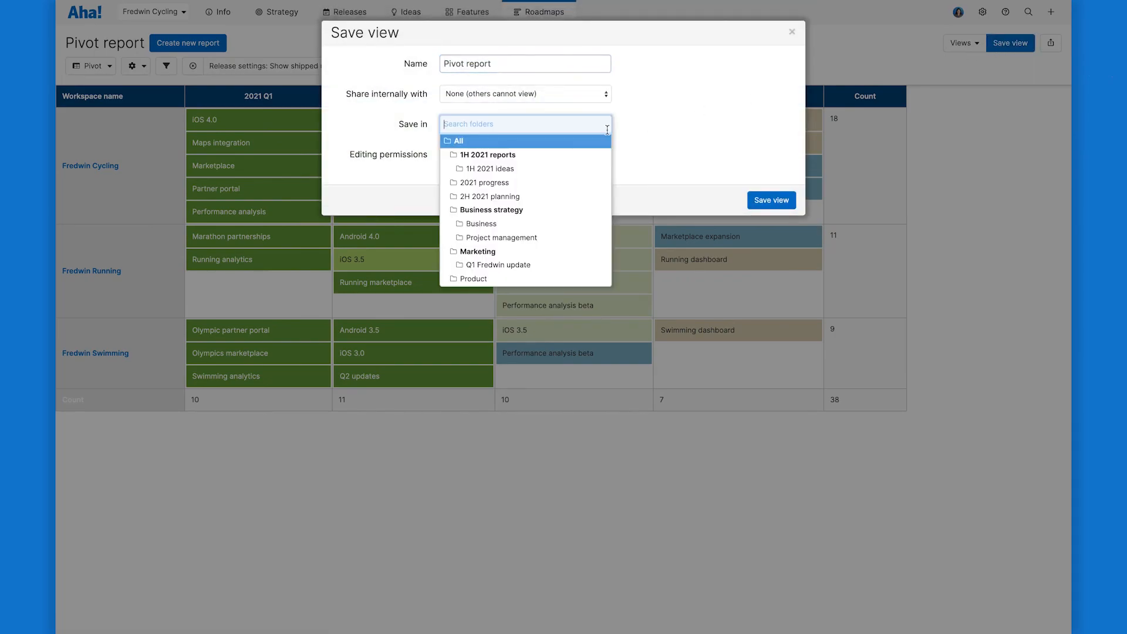
{"action": "left_click", "coordinate": [508, 182]}
{"action": "left_click", "coordinate": [770, 200]}
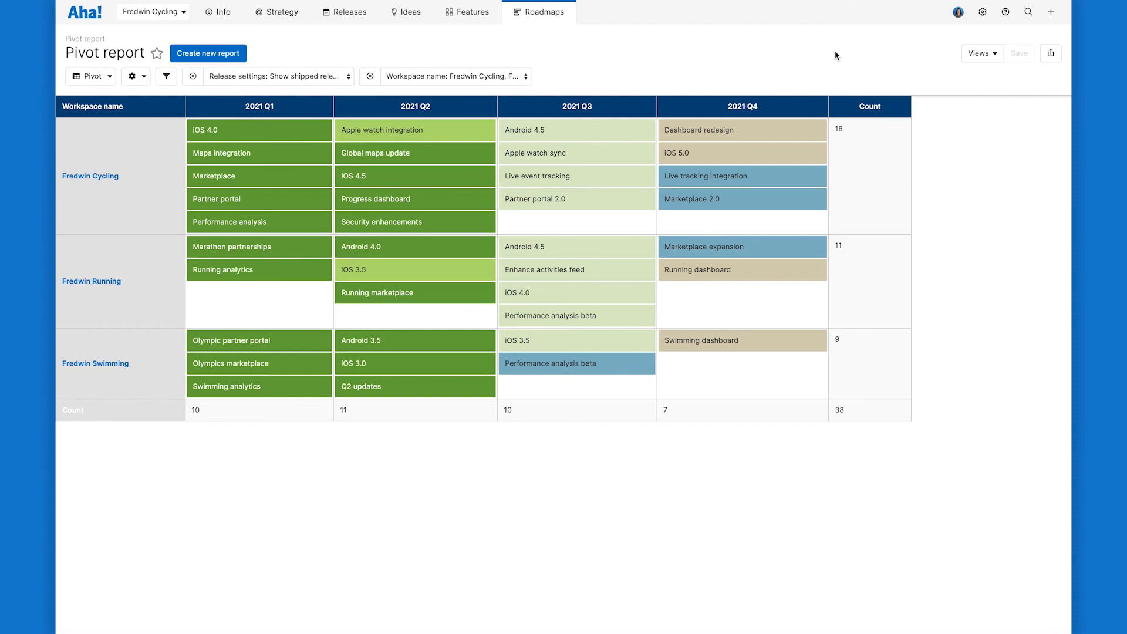
Step: Go to the roadmaps overview of saved reports and start creating a new report
{"action": "left_click", "coordinate": [1051, 12]}
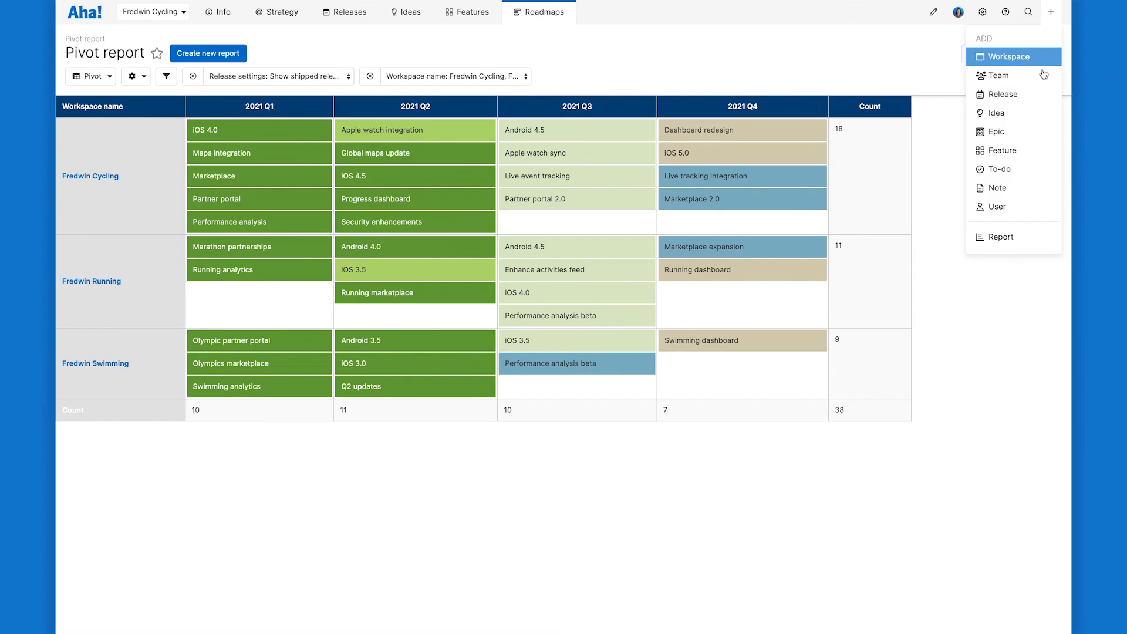
{"action": "left_click", "coordinate": [1010, 237]}
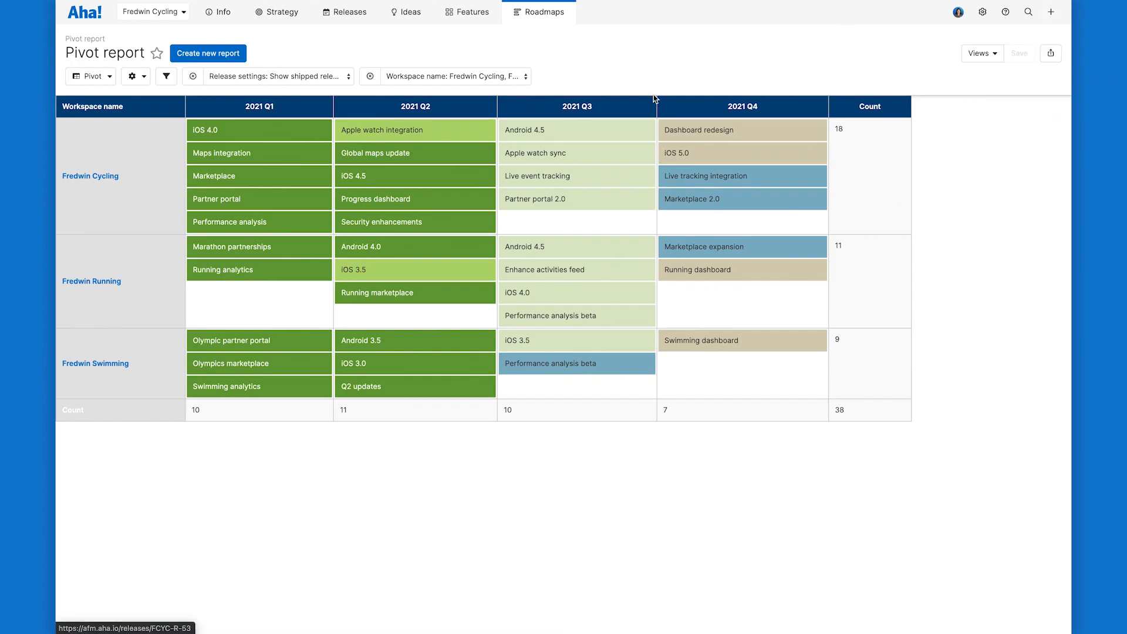
{"action": "mouse_move", "coordinate": [552, 23]}
{"action": "left_click", "coordinate": [525, 69]}
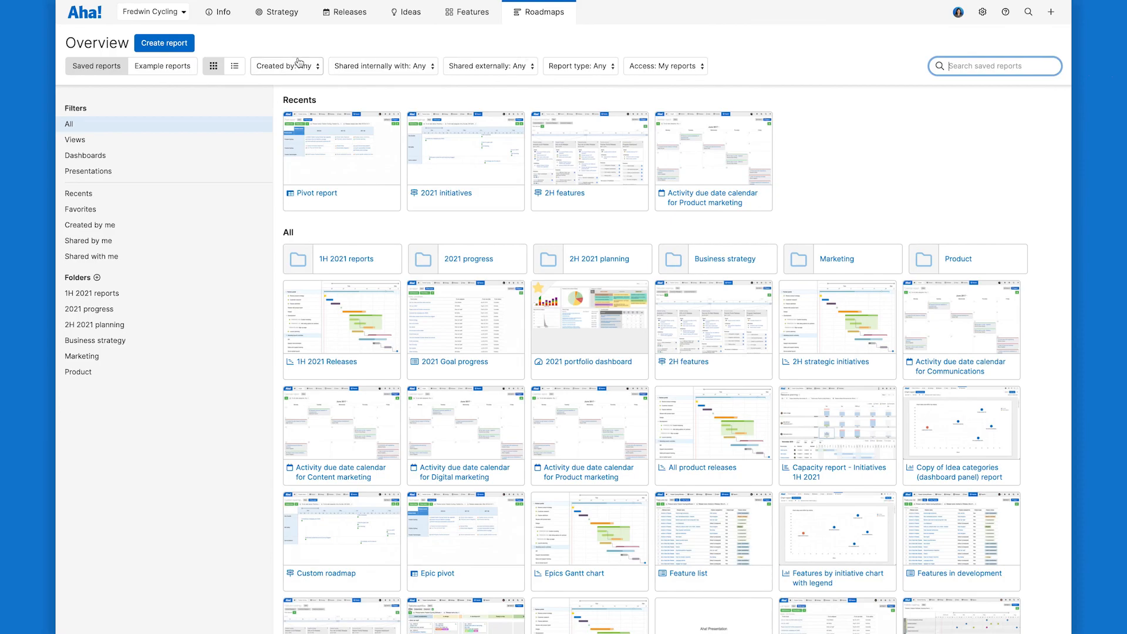
{"action": "left_click", "coordinate": [181, 47]}
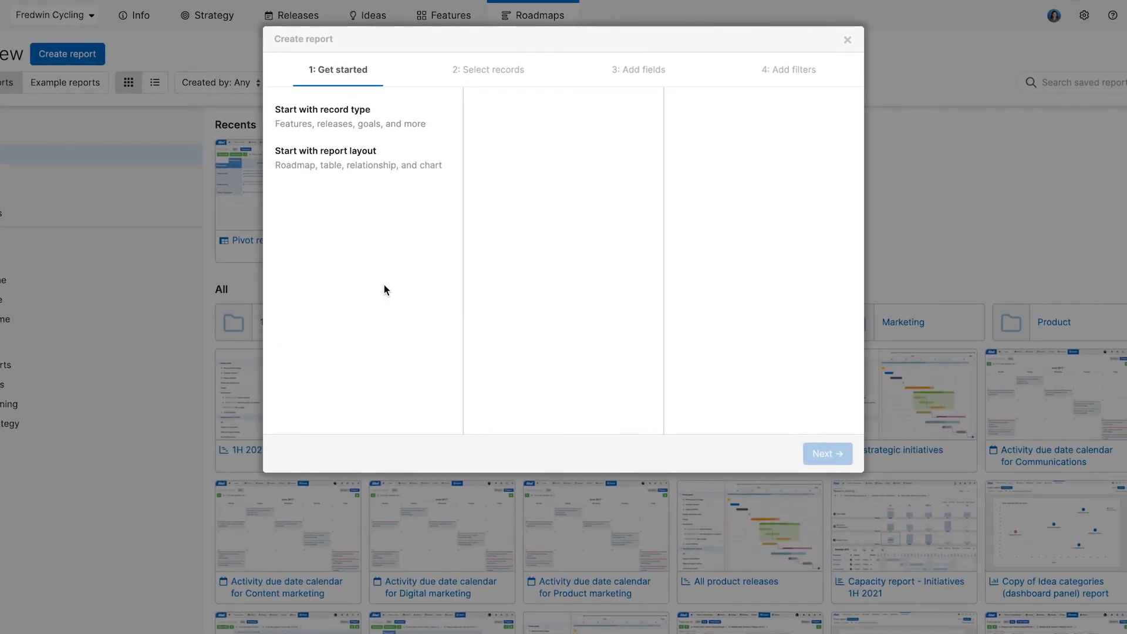
Step: Start the new report from a report layout, choosing Chart, and continue to record selection
{"action": "left_click", "coordinate": [379, 131]}
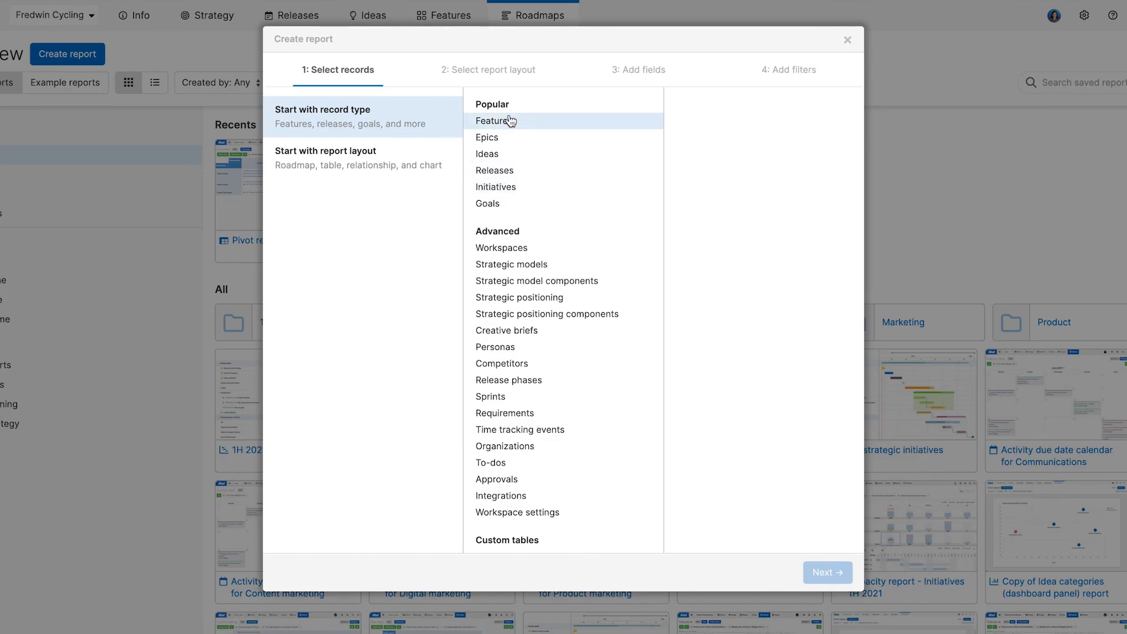
{"action": "left_click", "coordinate": [370, 165]}
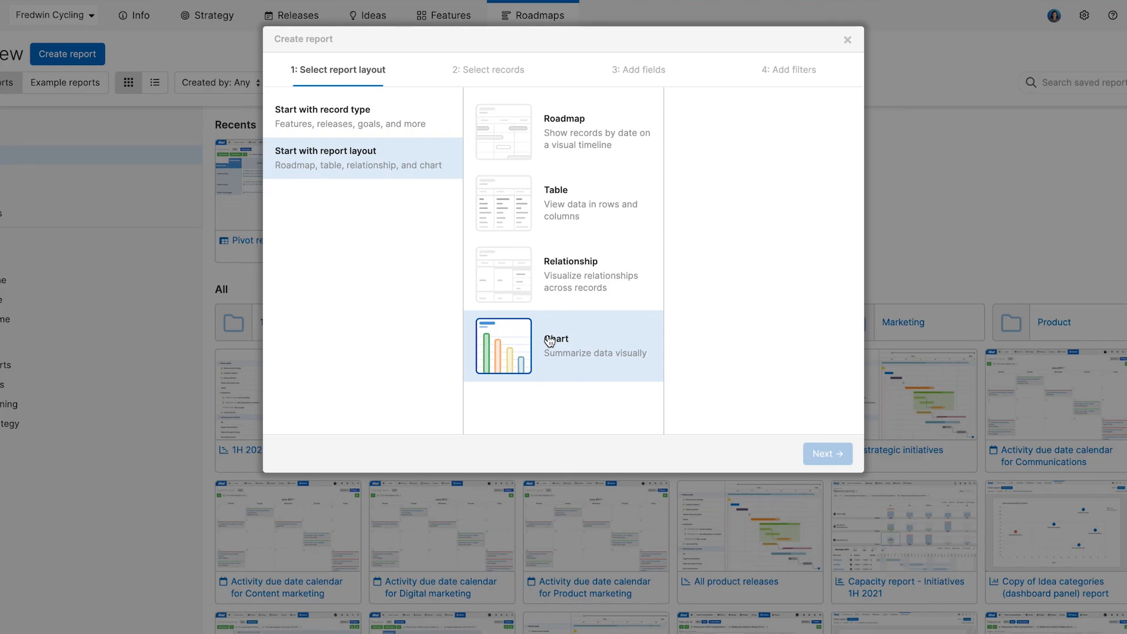
{"action": "left_click", "coordinate": [569, 347]}
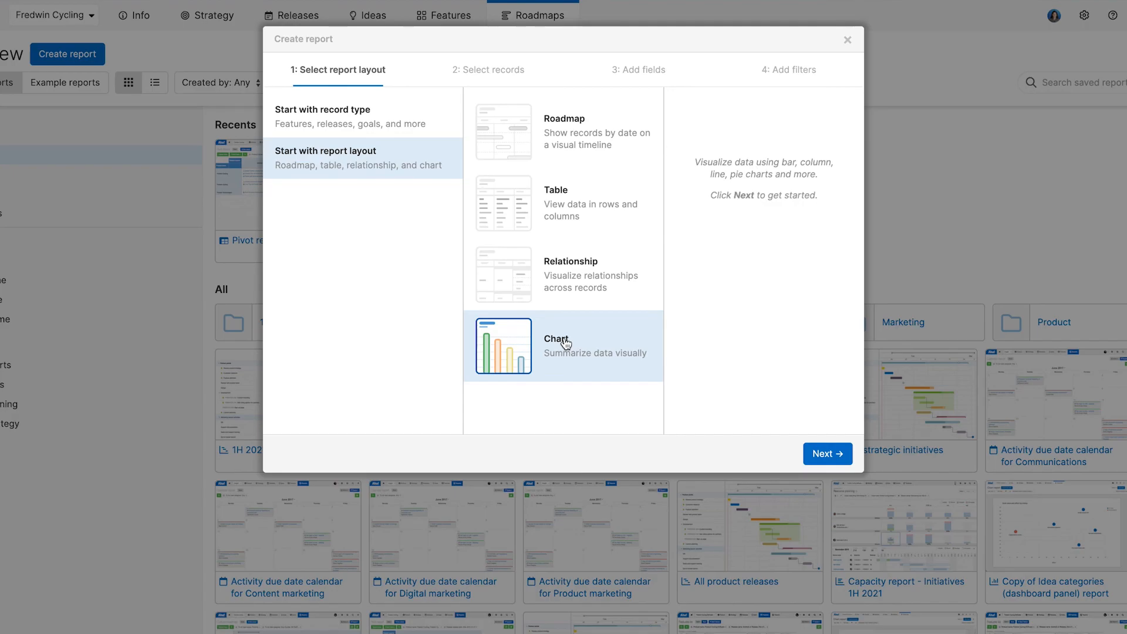
{"action": "left_click", "coordinate": [834, 453]}
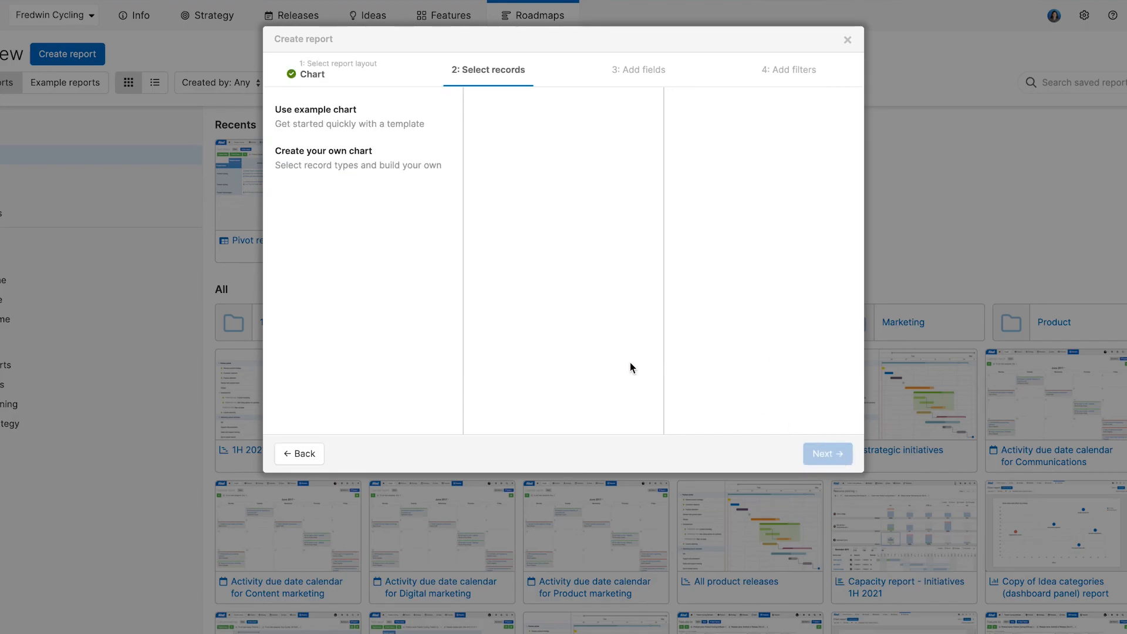
Step: Choose to build your own chart from Features only records, and continue to the fields
{"action": "left_click", "coordinate": [386, 128]}
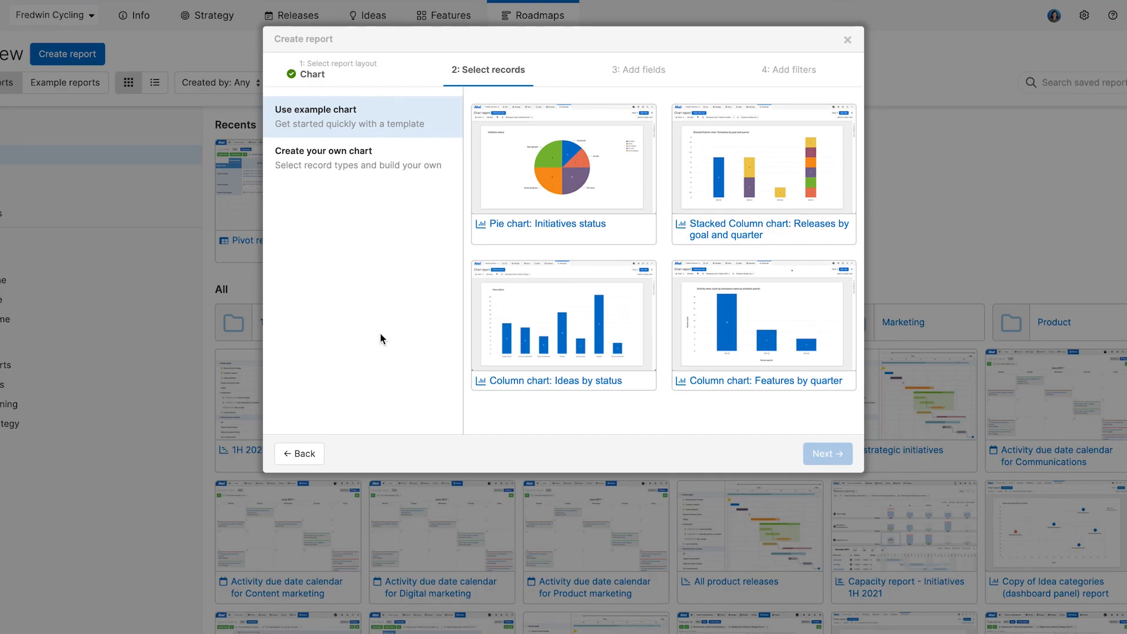
{"action": "left_click", "coordinate": [370, 176]}
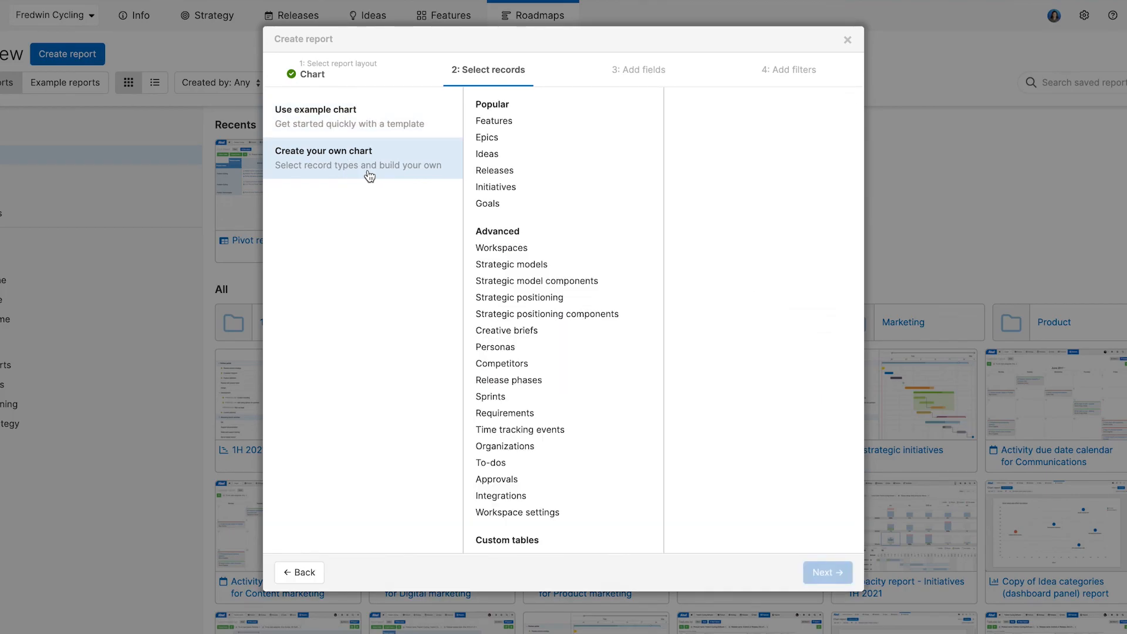
{"action": "left_click", "coordinate": [489, 123]}
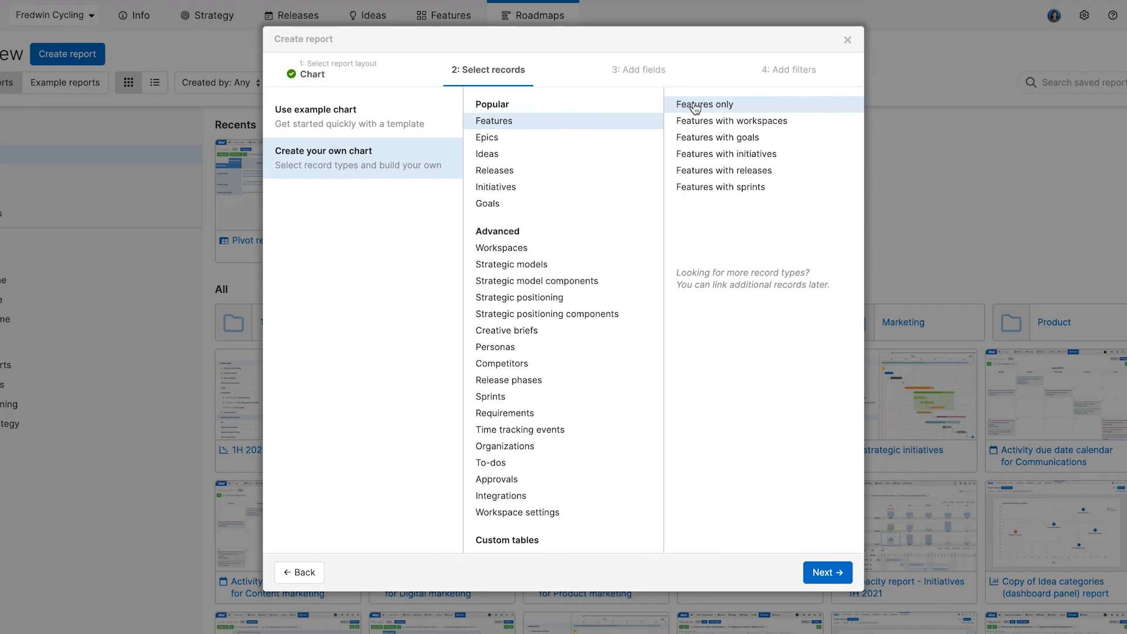
{"action": "left_click", "coordinate": [827, 572]}
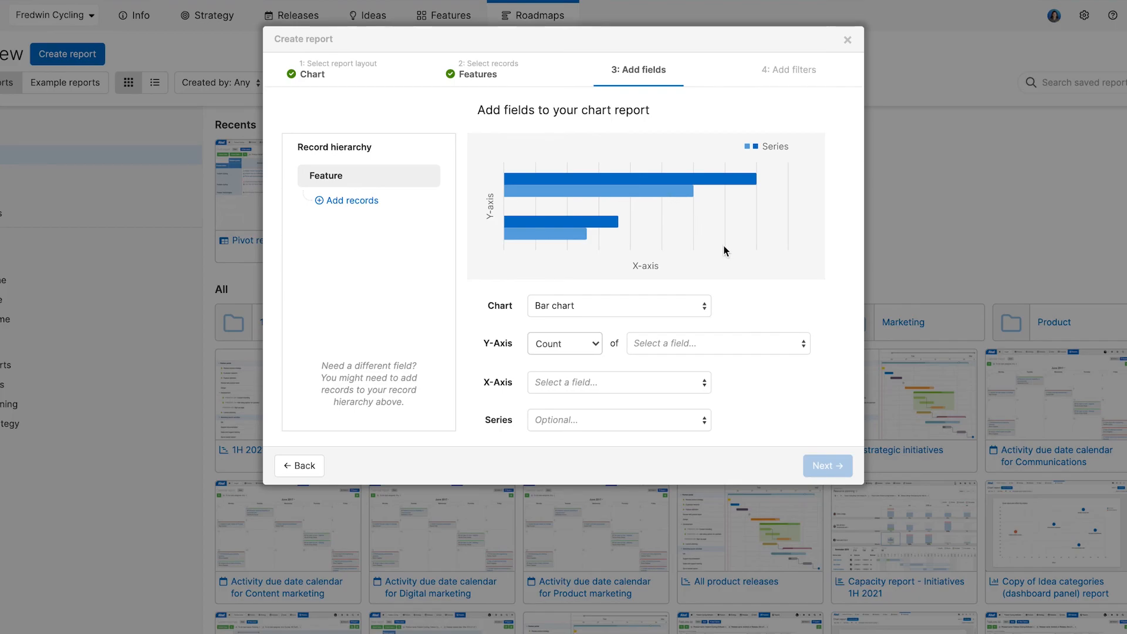
Step: Set the chart's Y-Axis to the Count of Feature name
{"action": "left_click", "coordinate": [759, 350]}
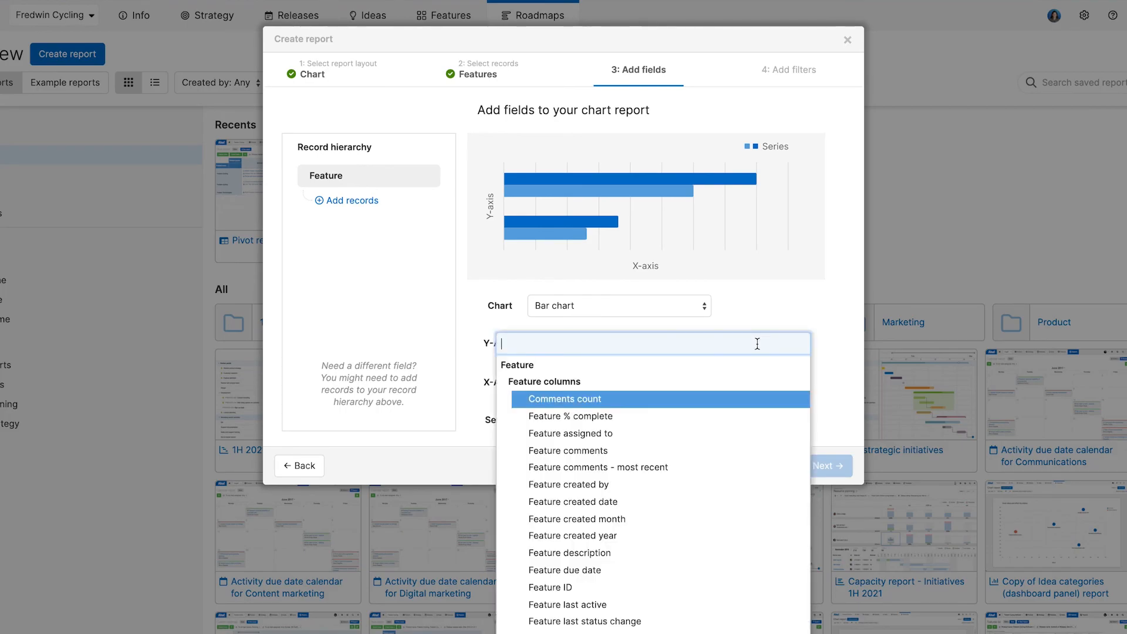
{"action": "type", "text": "feature nam"}
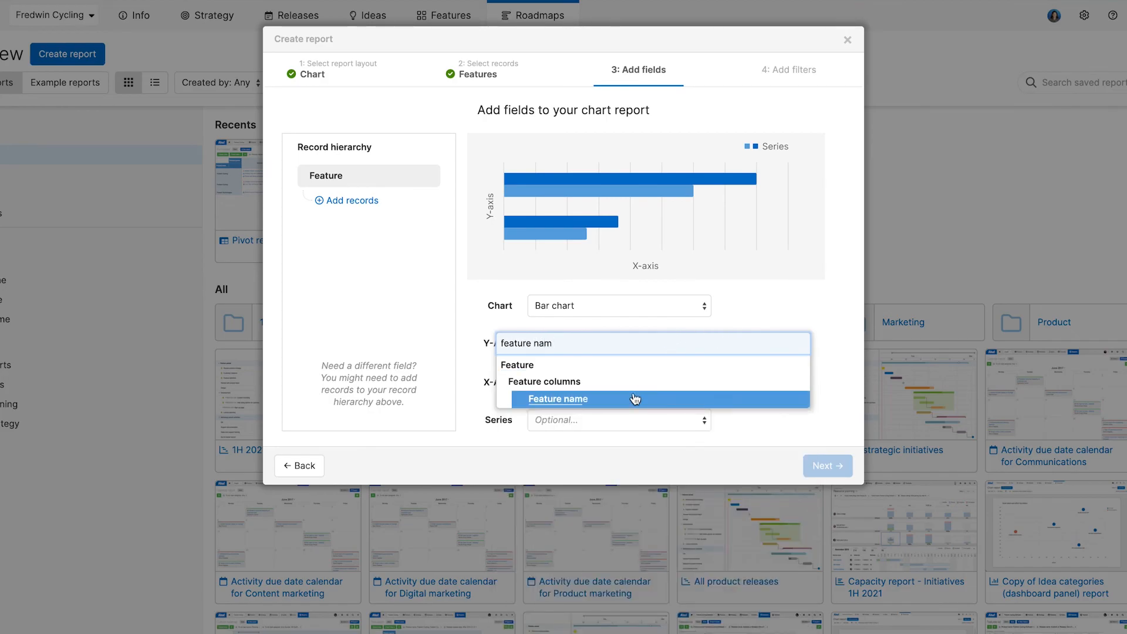
{"action": "left_click", "coordinate": [637, 398]}
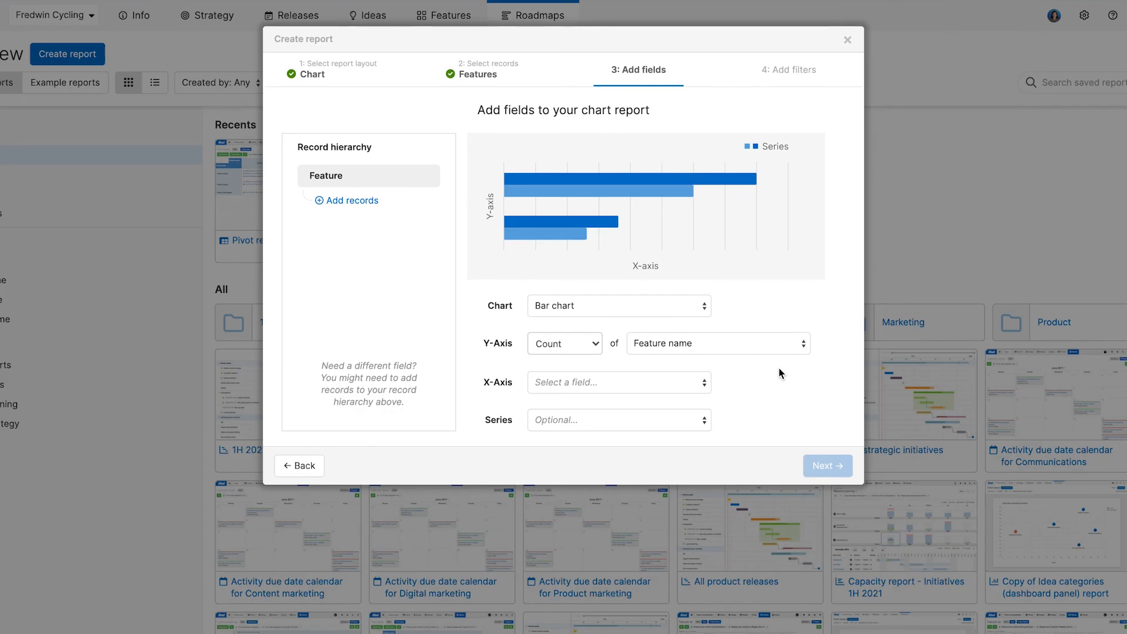
{"action": "left_click", "coordinate": [688, 385]}
{"action": "type", "text": "release mo"}
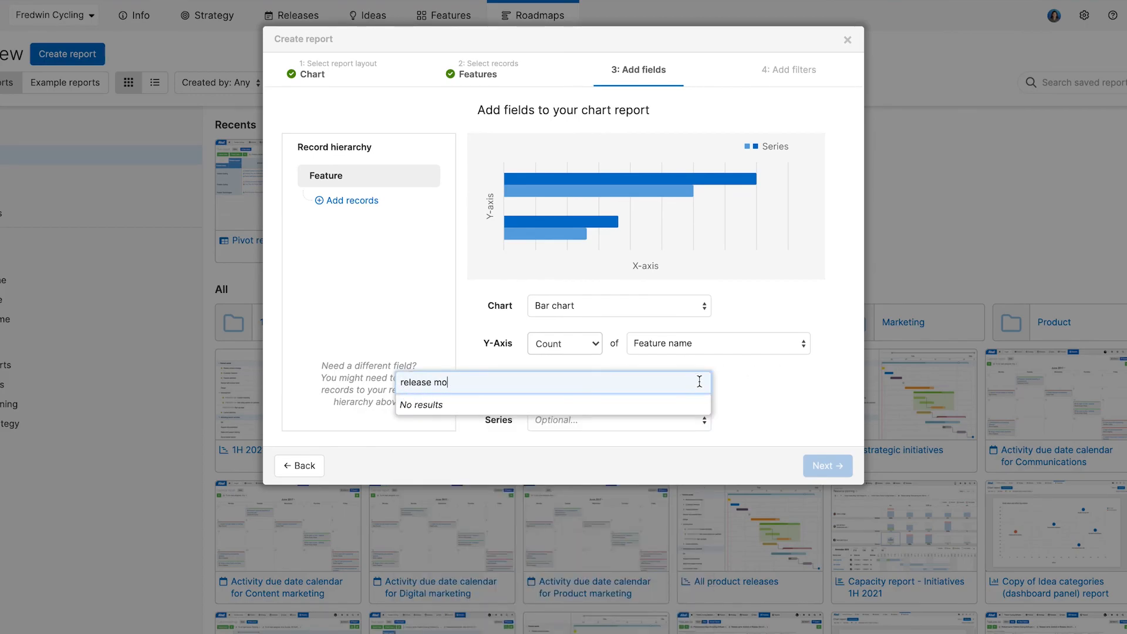
{"action": "left_click", "coordinate": [751, 381]}
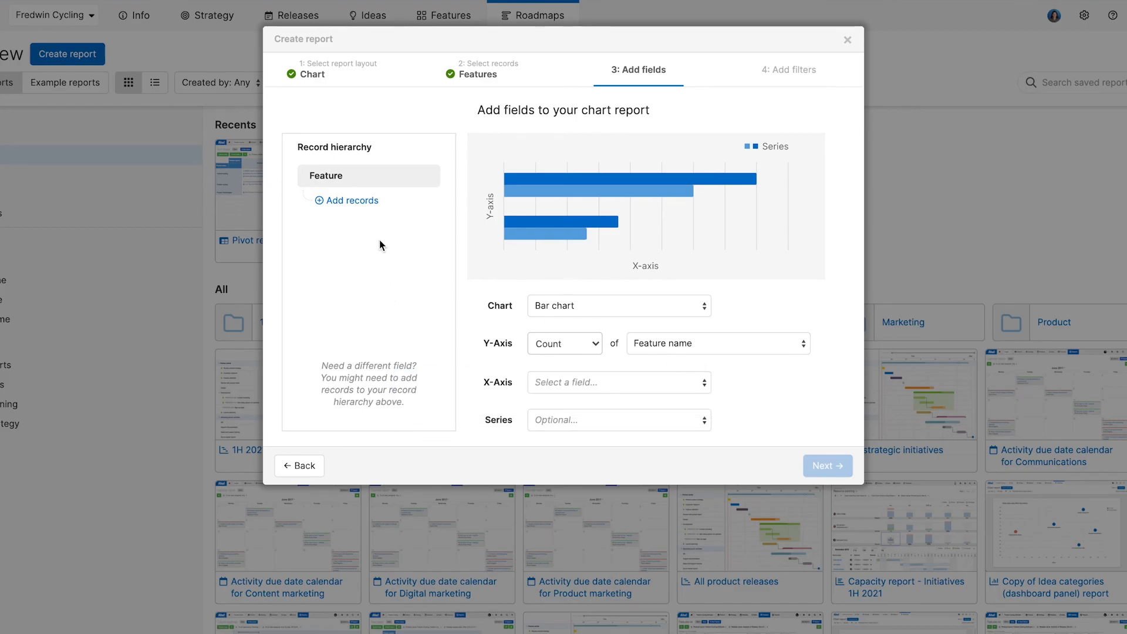
Step: Add Release under Feature in the record hierarchy and set the X-Axis to Release month
{"action": "left_click", "coordinate": [352, 201]}
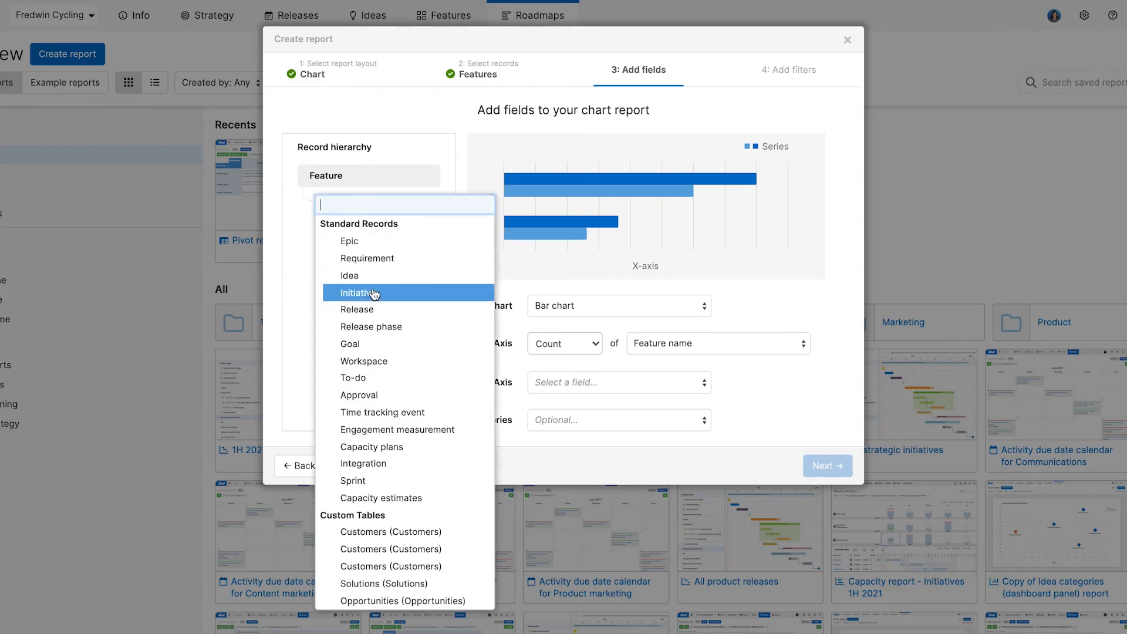
{"action": "left_click", "coordinate": [370, 310]}
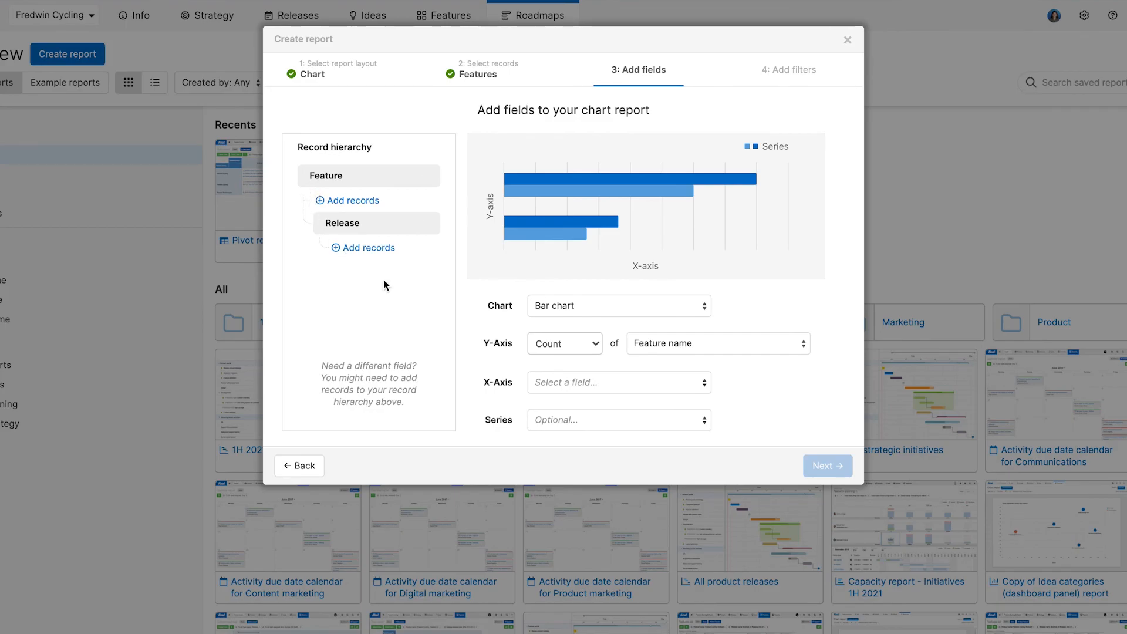
{"action": "left_click", "coordinate": [565, 387]}
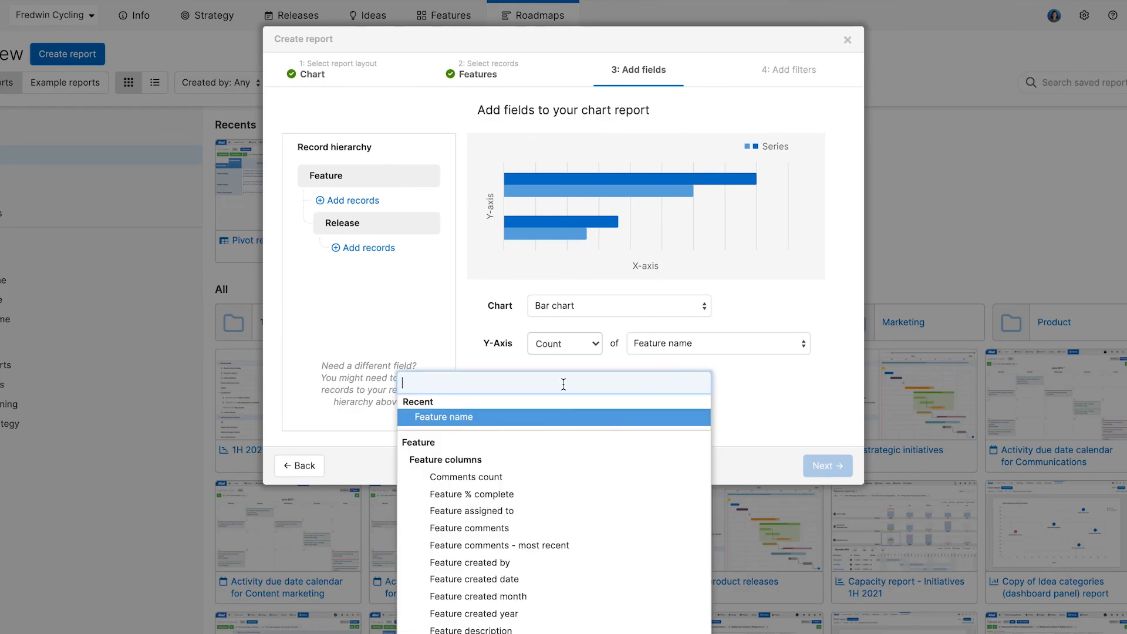
{"action": "type", "text": "release mo"}
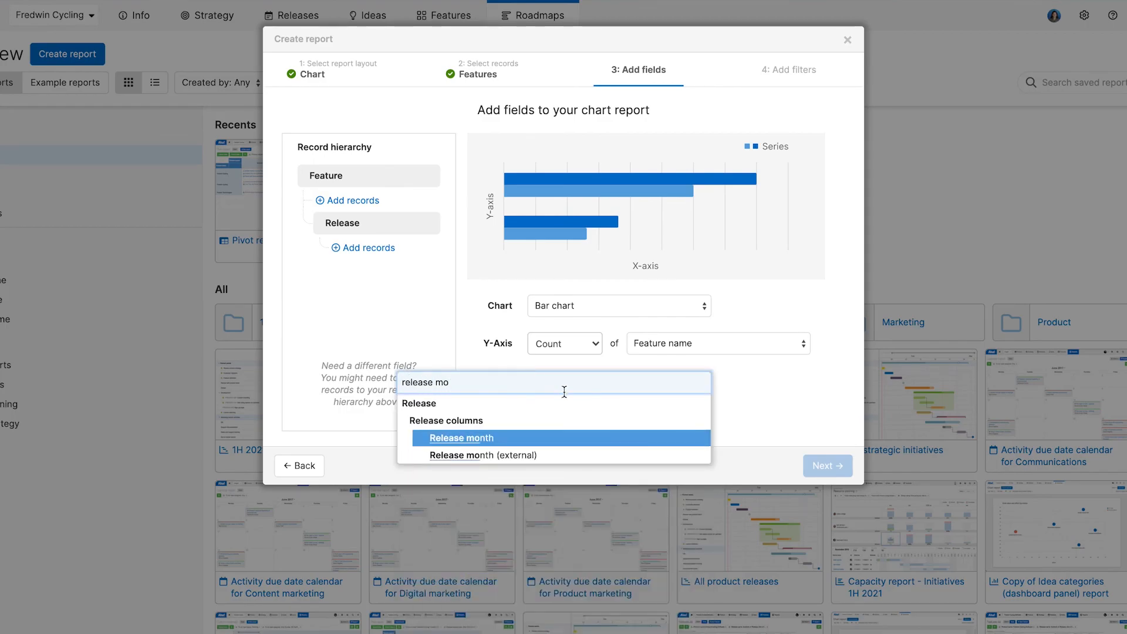
{"action": "left_click", "coordinate": [523, 438]}
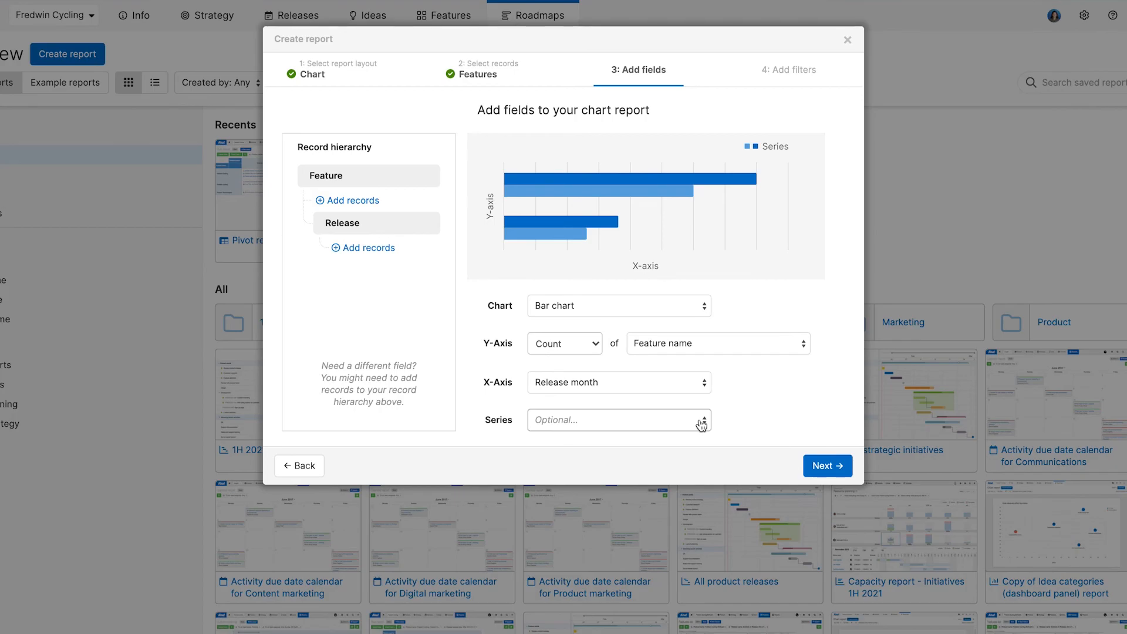
Step: Add Workspace under Release in the record hierarchy and set the Series to Workspace name
{"action": "left_click", "coordinate": [375, 248]}
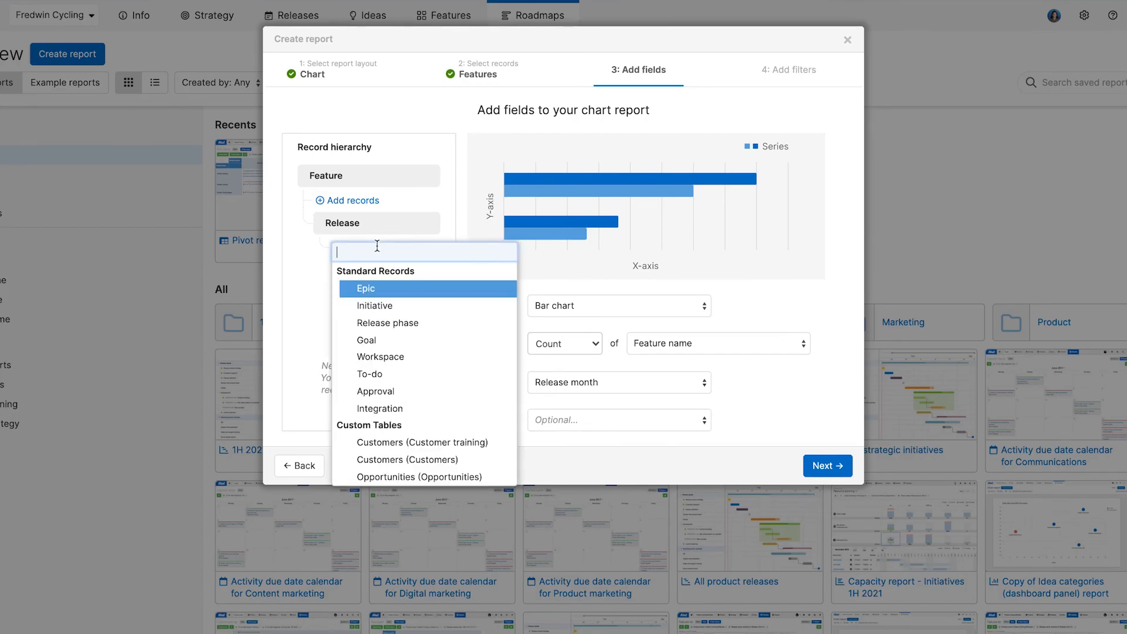
{"action": "left_click", "coordinate": [382, 357]}
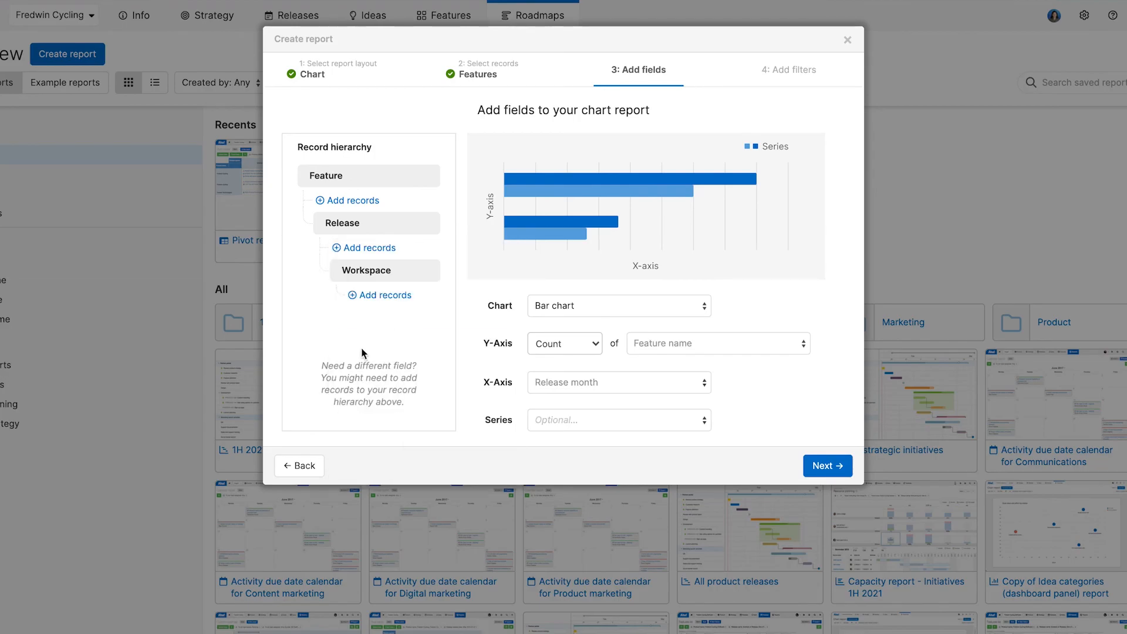
{"action": "left_click", "coordinate": [565, 423]}
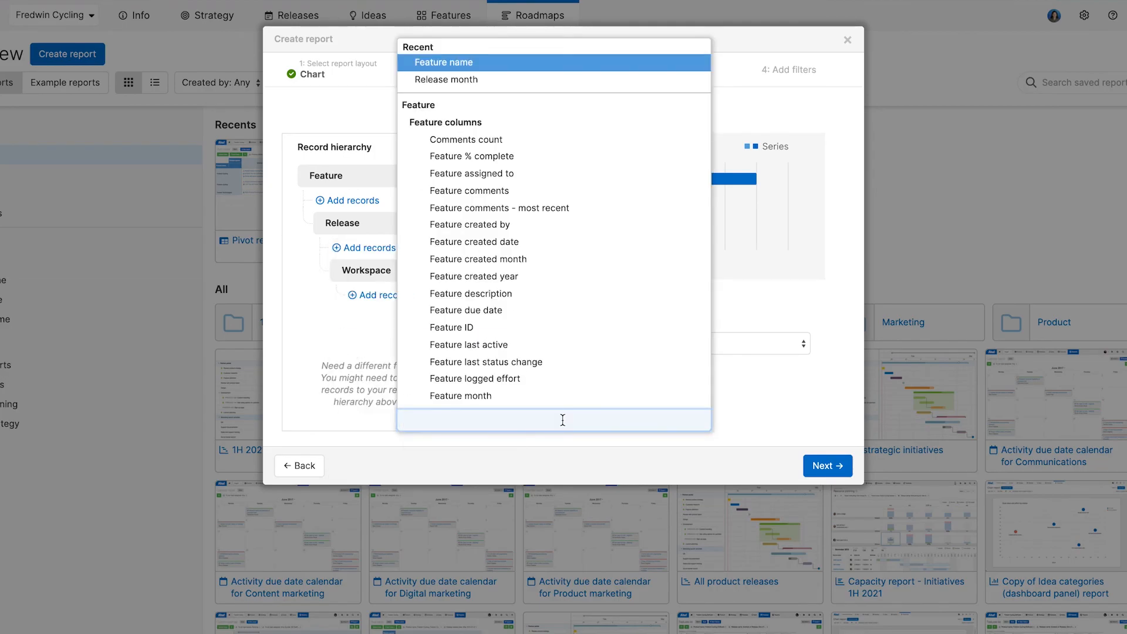
{"action": "type", "text": "name"}
{"action": "left_click", "coordinate": [504, 402]}
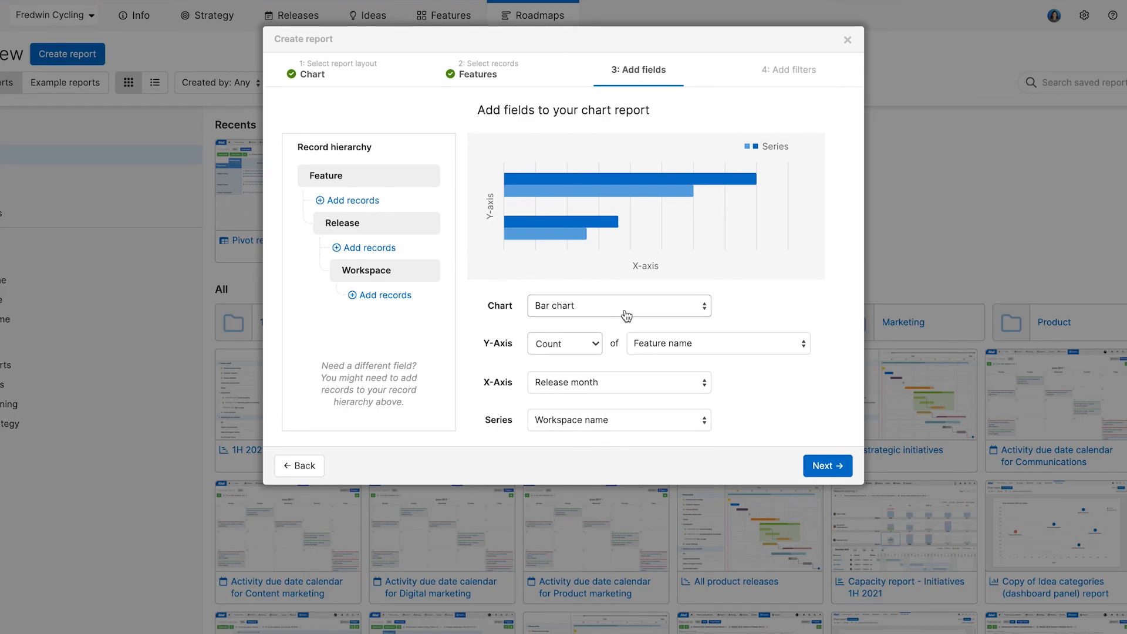
Step: Change the chart type to Stacked bar chart and continue to the filters
{"action": "left_click", "coordinate": [650, 304]}
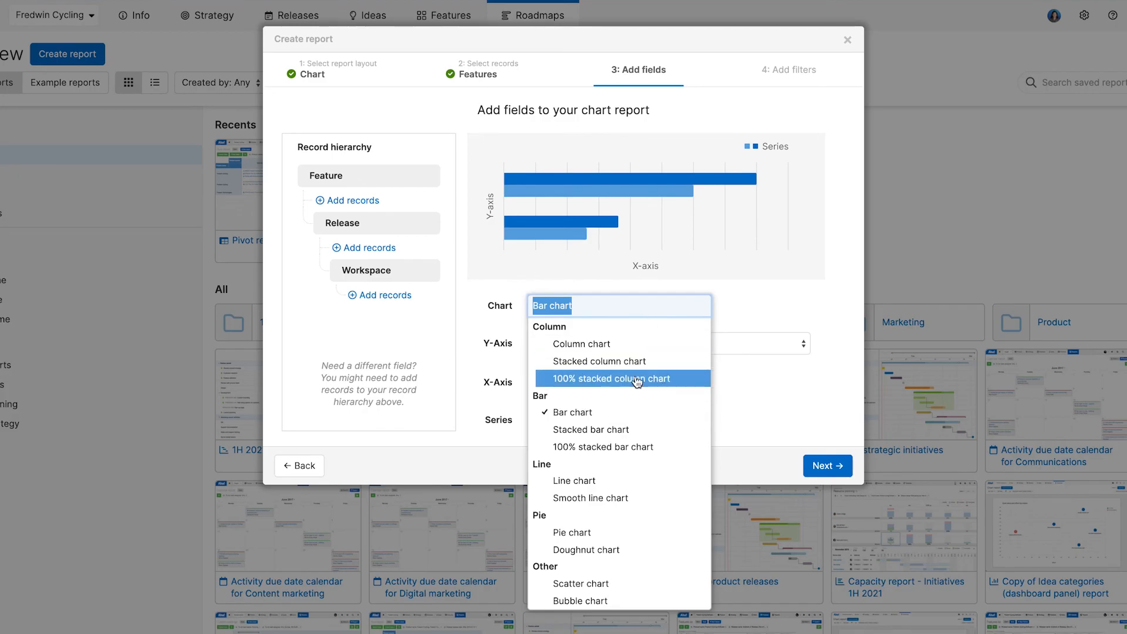
{"action": "left_click", "coordinate": [618, 431]}
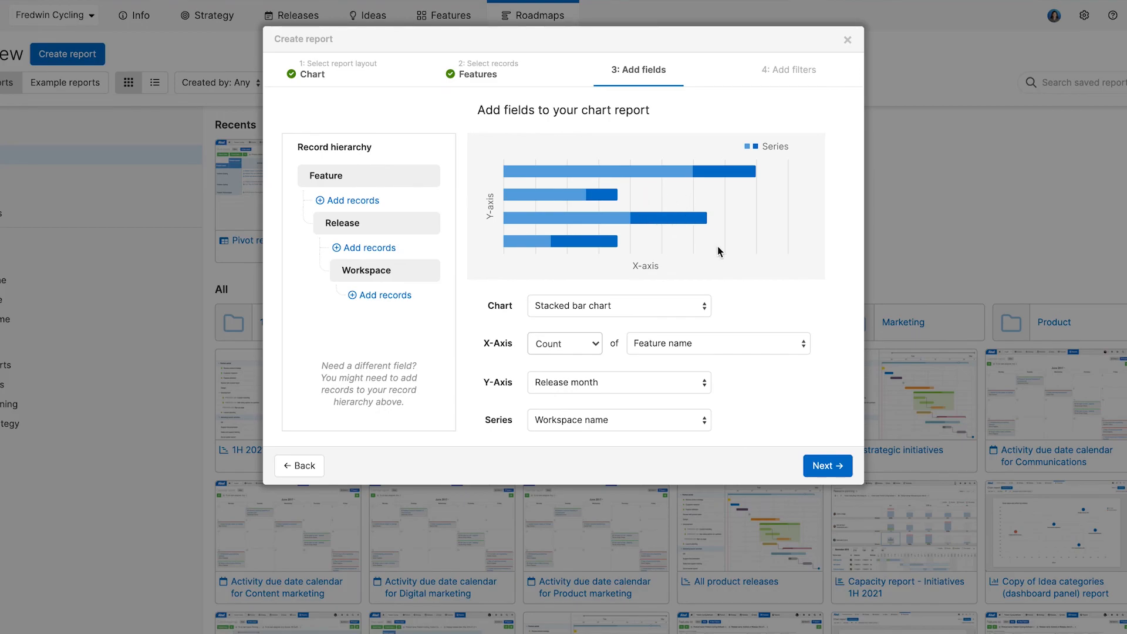
{"action": "left_click", "coordinate": [825, 467]}
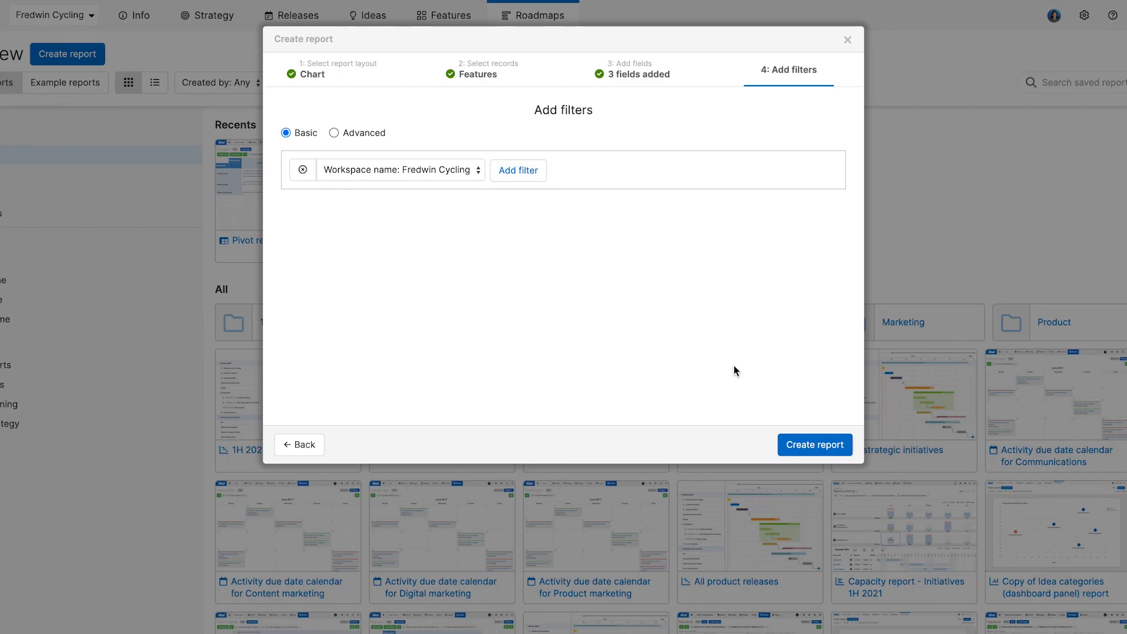
Step: Add Fredwin Running and Fredwin Swimming to the Workspace name filter alongside Fredwin Cycling
{"action": "left_click", "coordinate": [456, 178]}
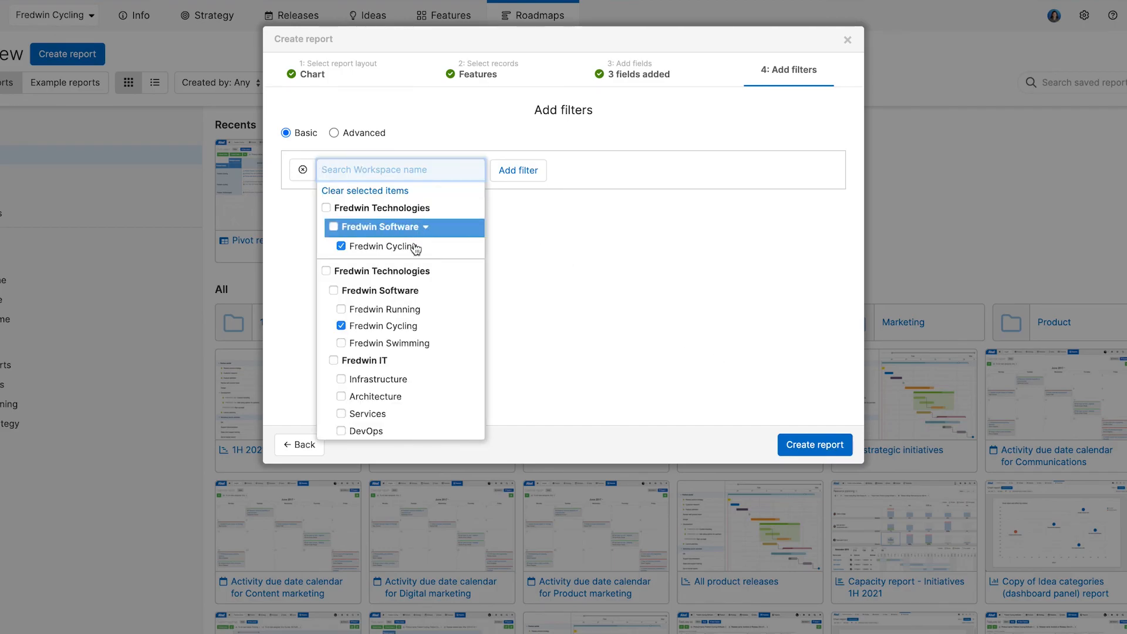
{"action": "left_click", "coordinate": [387, 309]}
{"action": "left_click", "coordinate": [390, 347]}
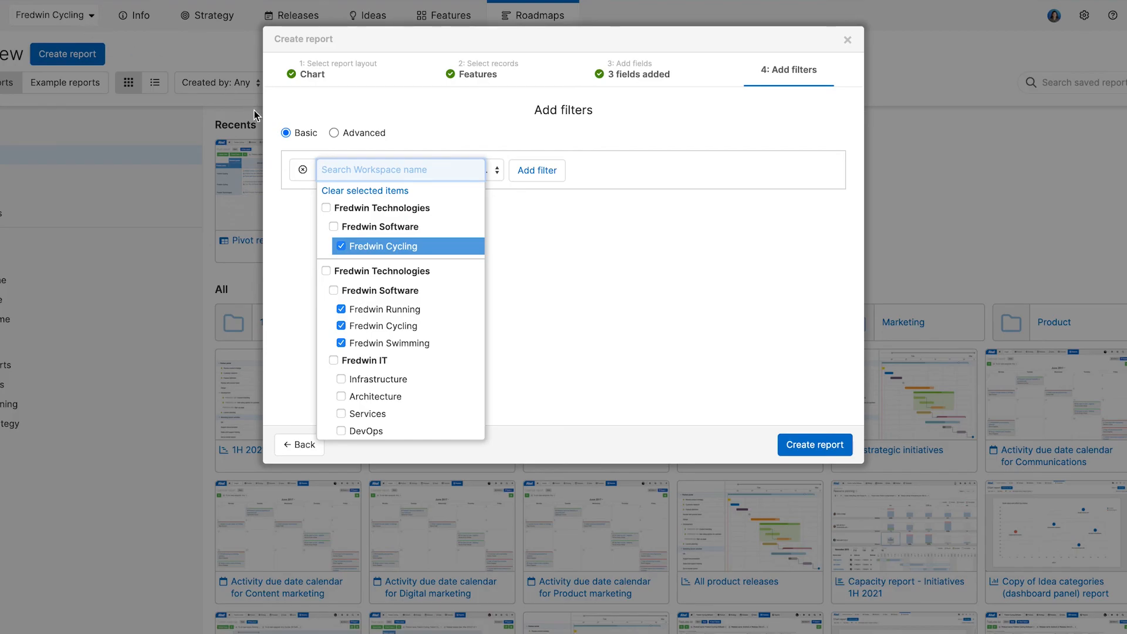
{"action": "left_click", "coordinate": [300, 230]}
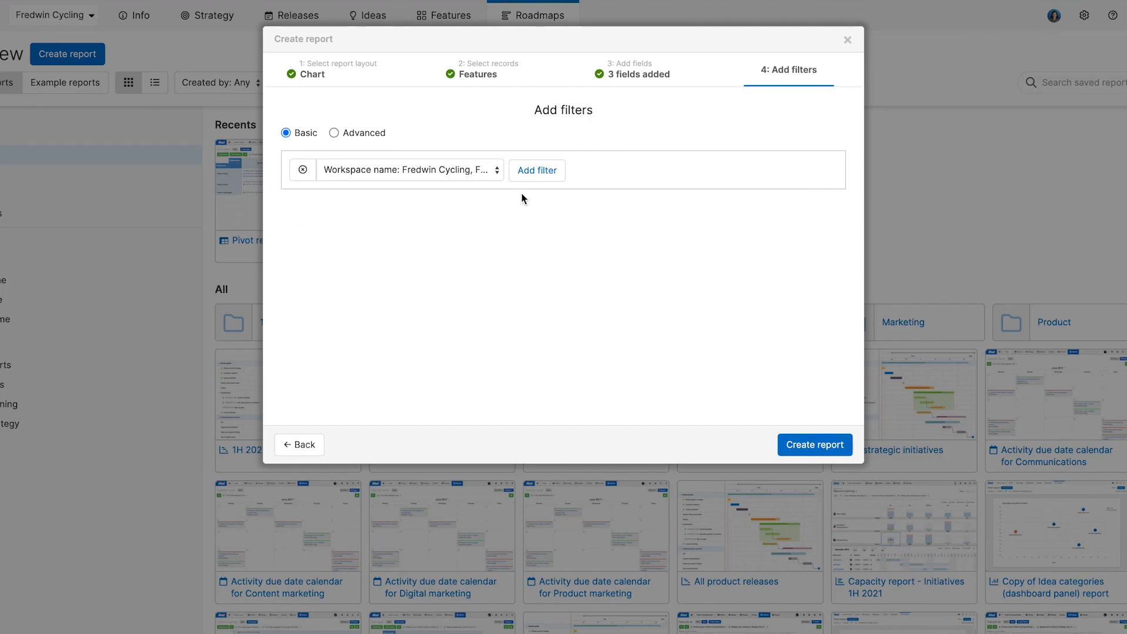
Step: Add a Feature status filter to the chart report
{"action": "left_click", "coordinate": [537, 170]}
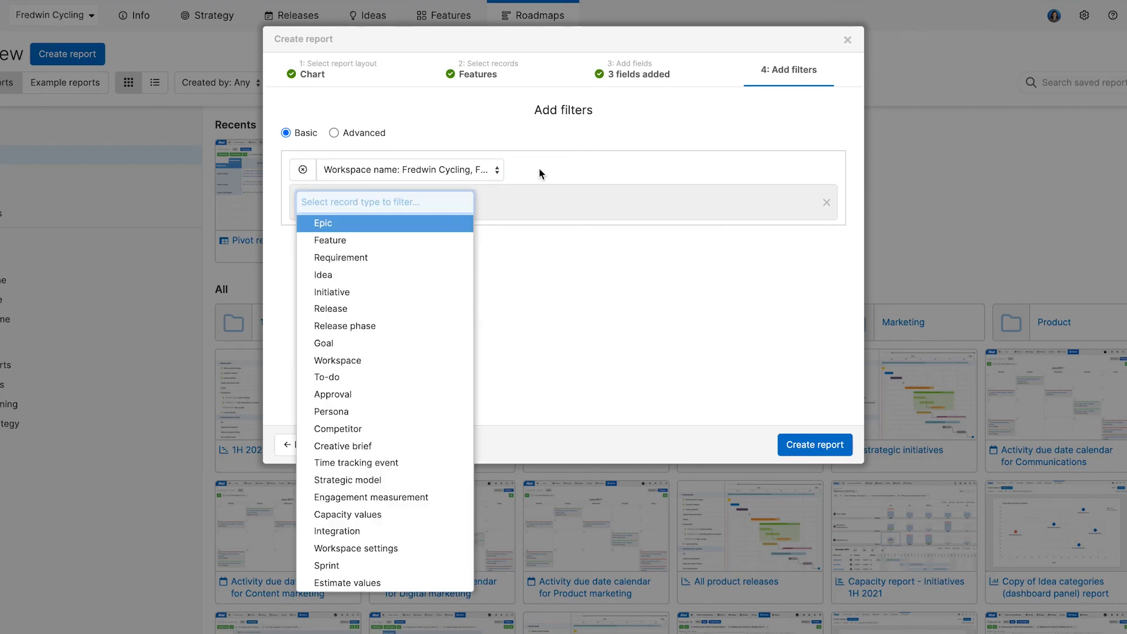
{"action": "left_click", "coordinate": [417, 240]}
{"action": "type", "text": "status"}
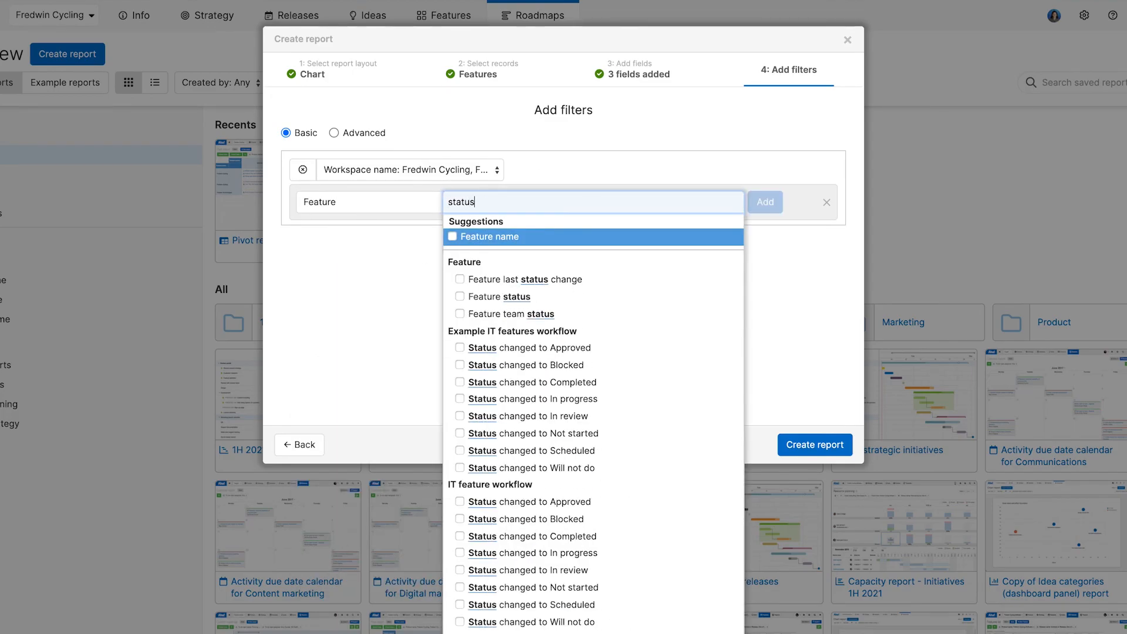
{"action": "left_click", "coordinate": [500, 296]}
{"action": "left_click", "coordinate": [773, 263]}
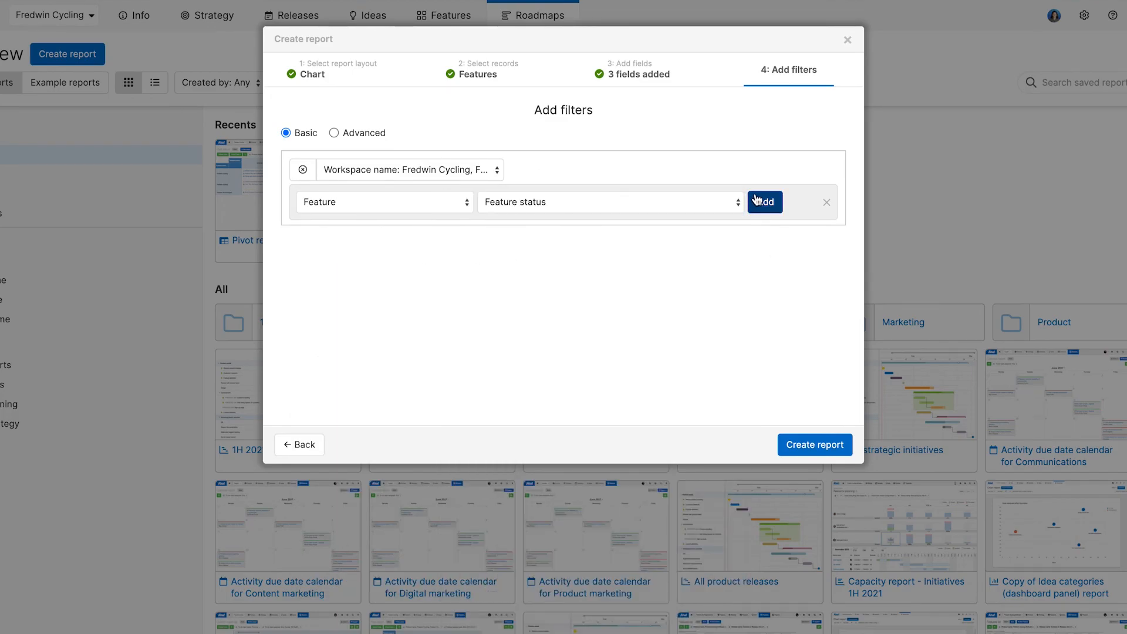
{"action": "left_click", "coordinate": [763, 201]}
Step: Set the Feature status filter to Shipped for both the Example product features workflow and the Product feature workflow
{"action": "left_click", "coordinate": [610, 176]}
{"action": "type", "text": "shipped"}
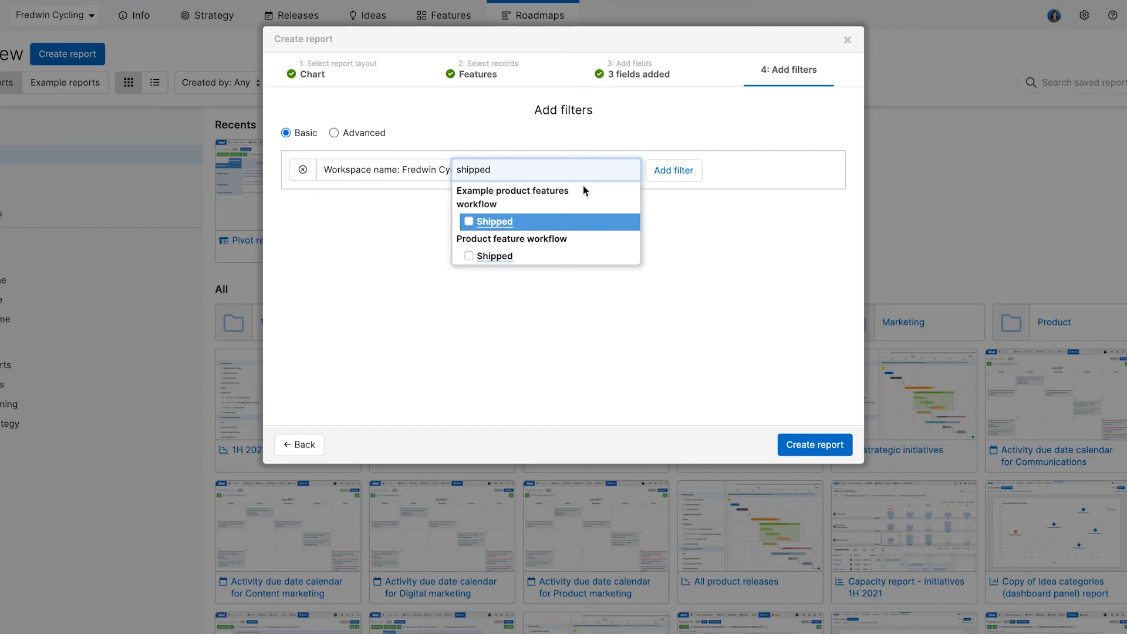
{"action": "left_click", "coordinate": [539, 223]}
{"action": "left_click", "coordinate": [528, 257]}
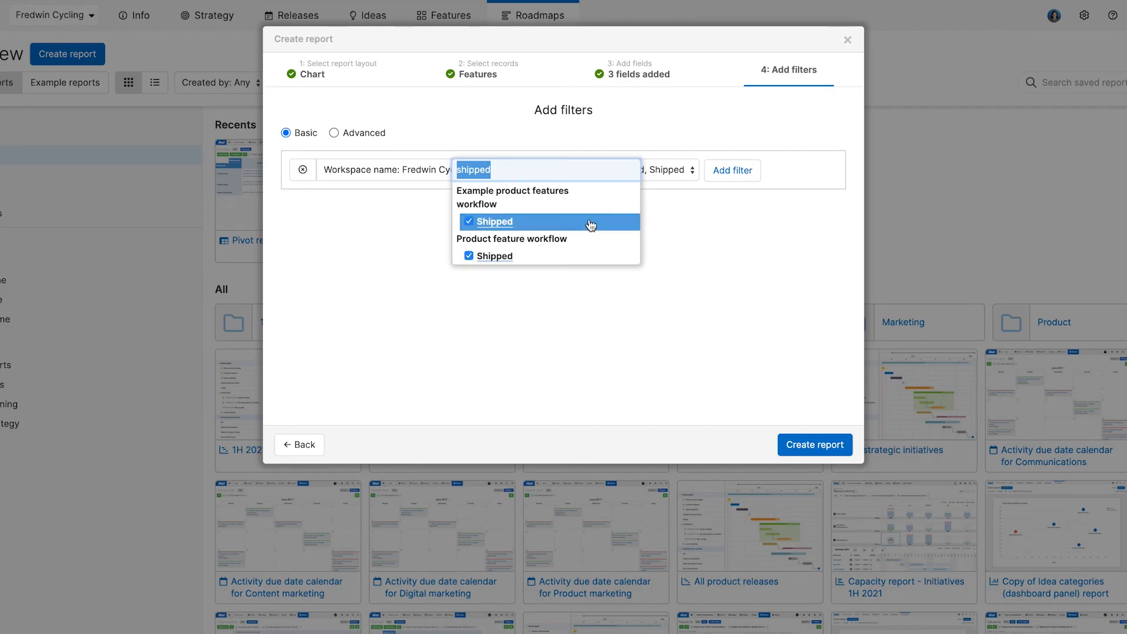
{"action": "left_click", "coordinate": [708, 241]}
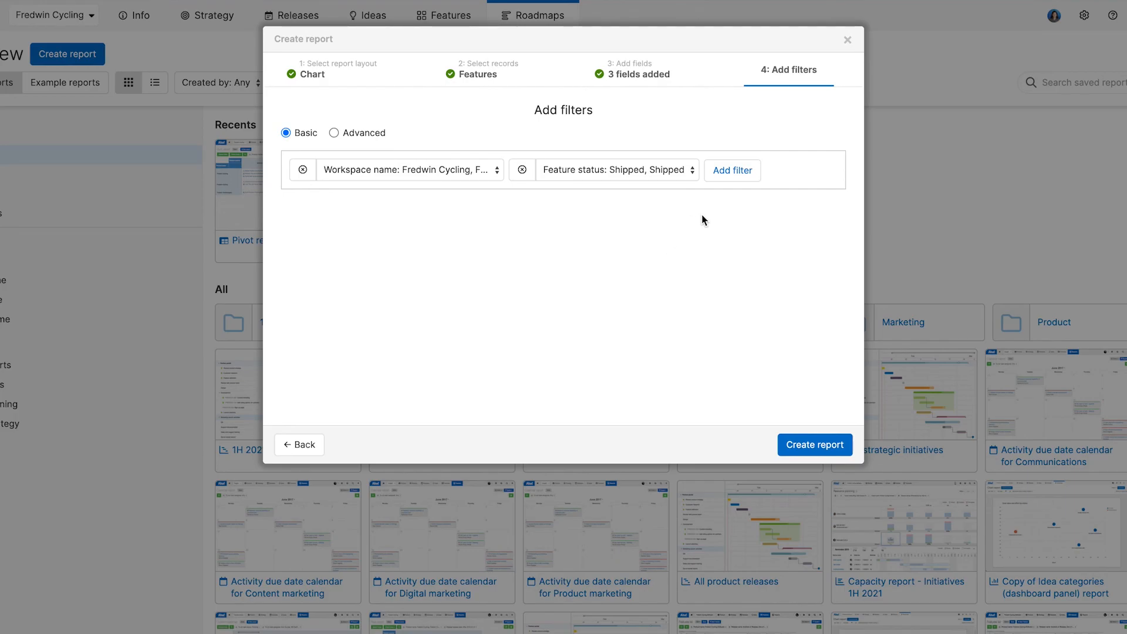
Step: Add a Release date filter based on the Release record
{"action": "left_click", "coordinate": [735, 177]}
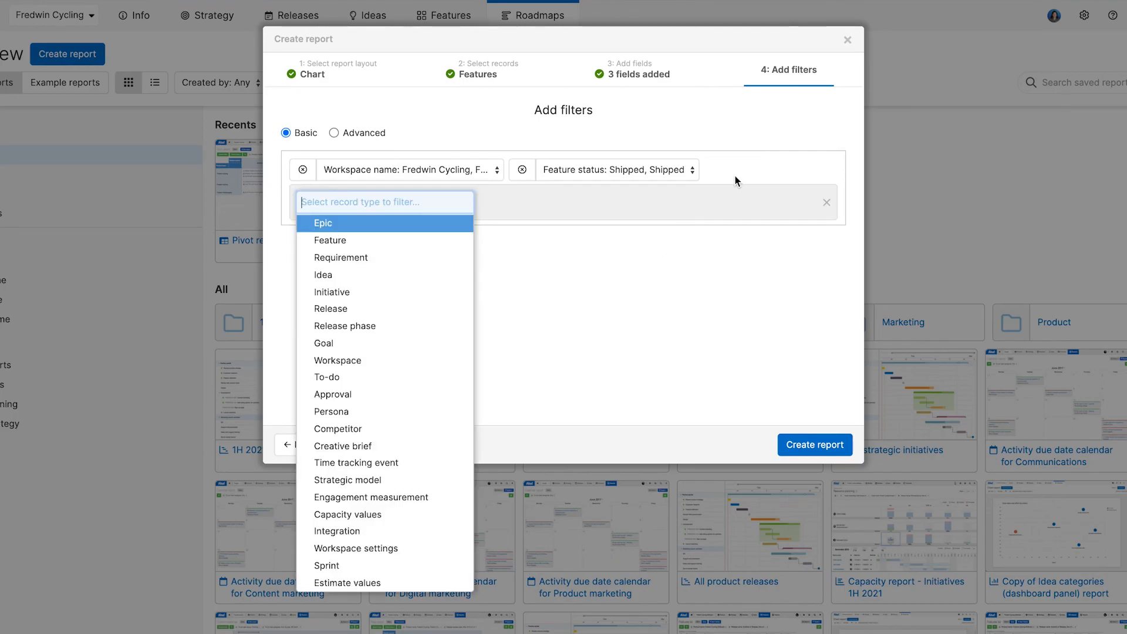
{"action": "left_click", "coordinate": [402, 308]}
{"action": "type", "text": "date"}
{"action": "left_click", "coordinate": [539, 259]}
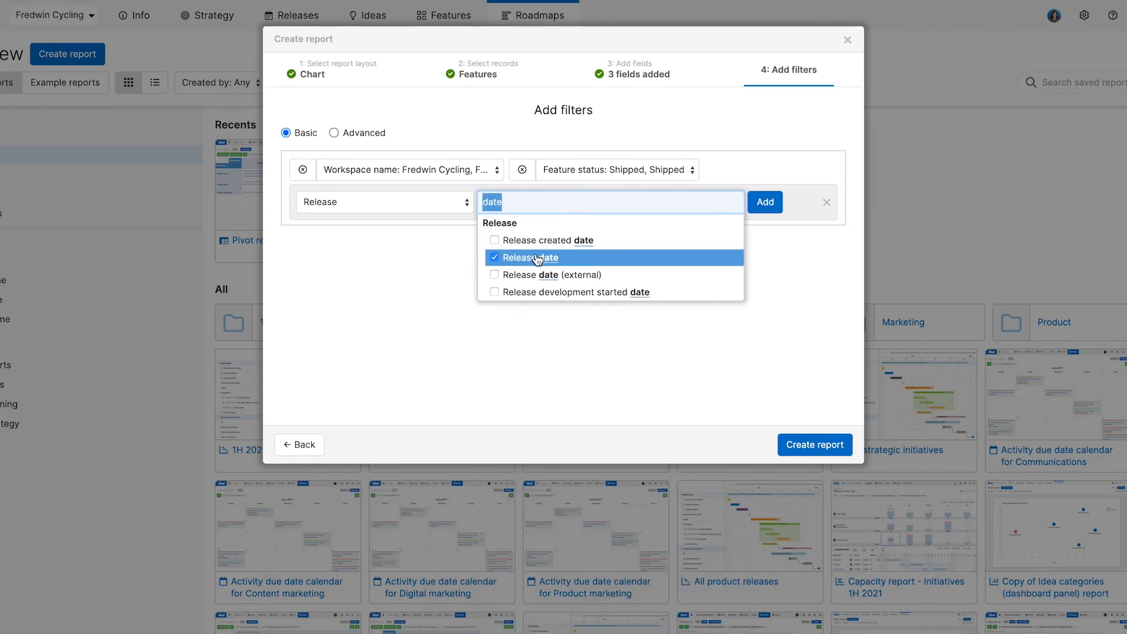
{"action": "left_click", "coordinate": [780, 262]}
{"action": "left_click", "coordinate": [769, 204]}
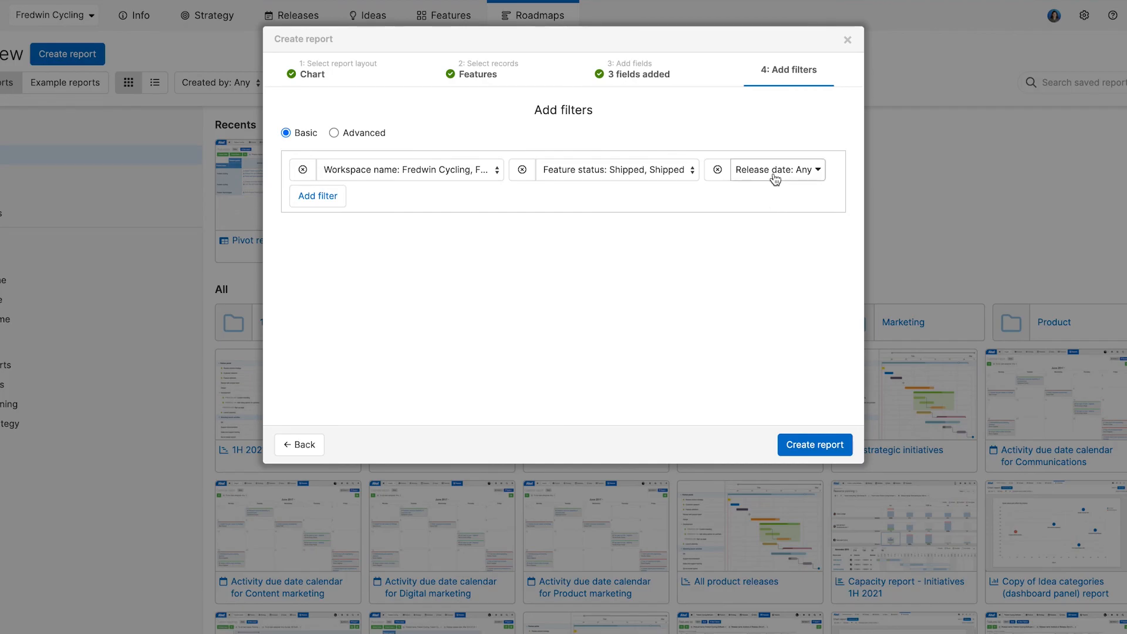
Step: Set the Release date filter to the custom range This year and create the chart report
{"action": "left_click", "coordinate": [774, 175]}
{"action": "left_click", "coordinate": [772, 259]}
{"action": "left_click", "coordinate": [842, 257]}
{"action": "left_click", "coordinate": [840, 238]}
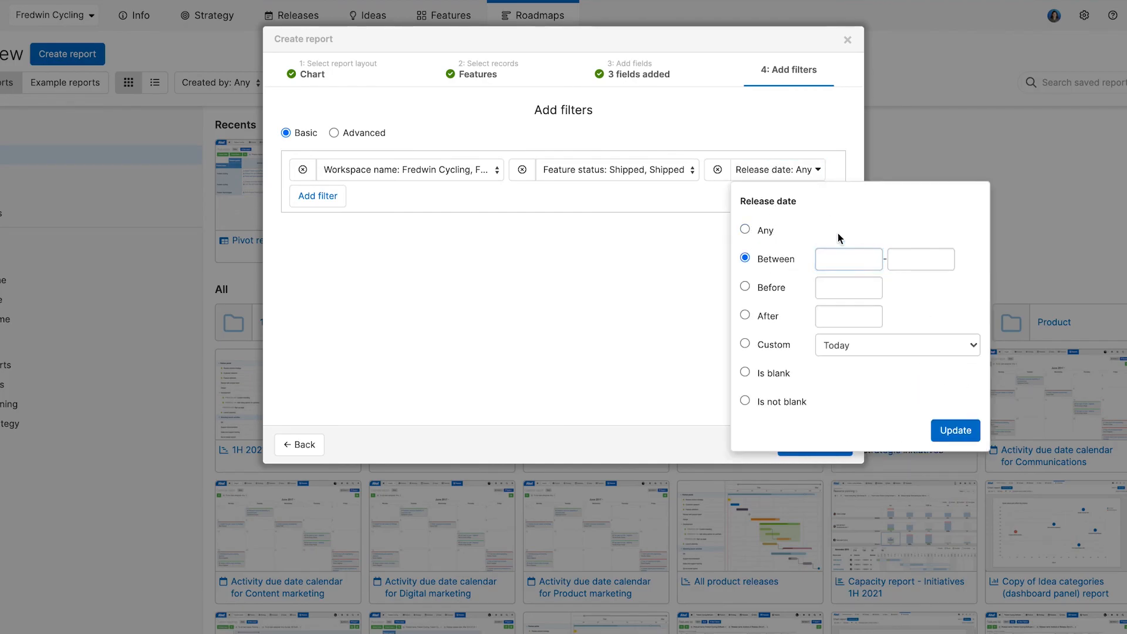
{"action": "left_click", "coordinate": [745, 344]}
{"action": "left_click", "coordinate": [856, 348]}
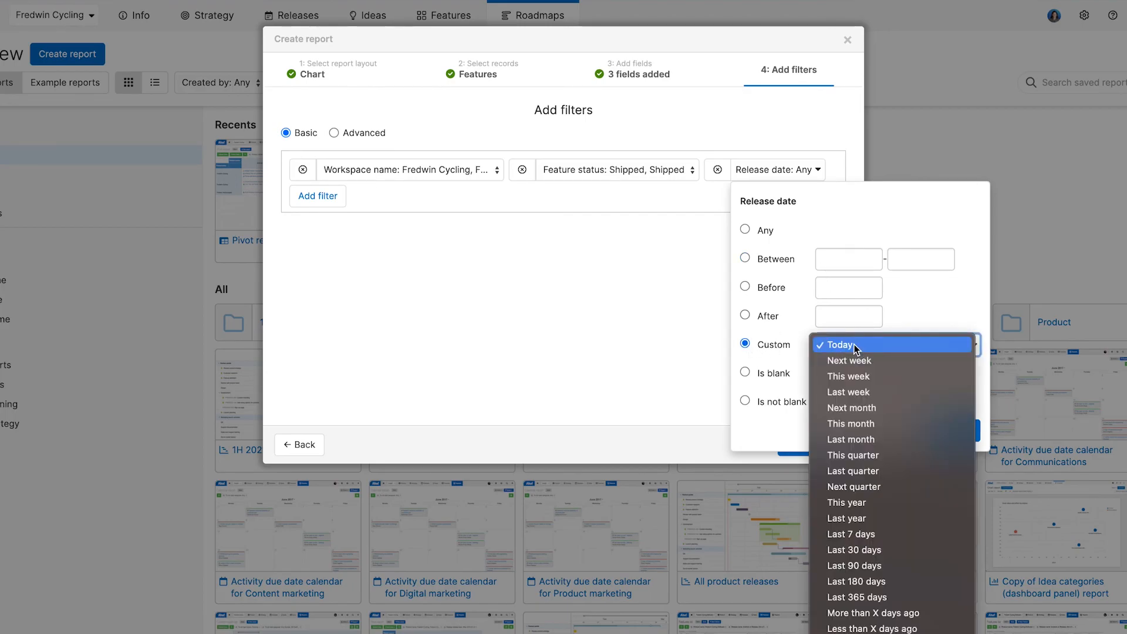
{"action": "left_click", "coordinate": [858, 504]}
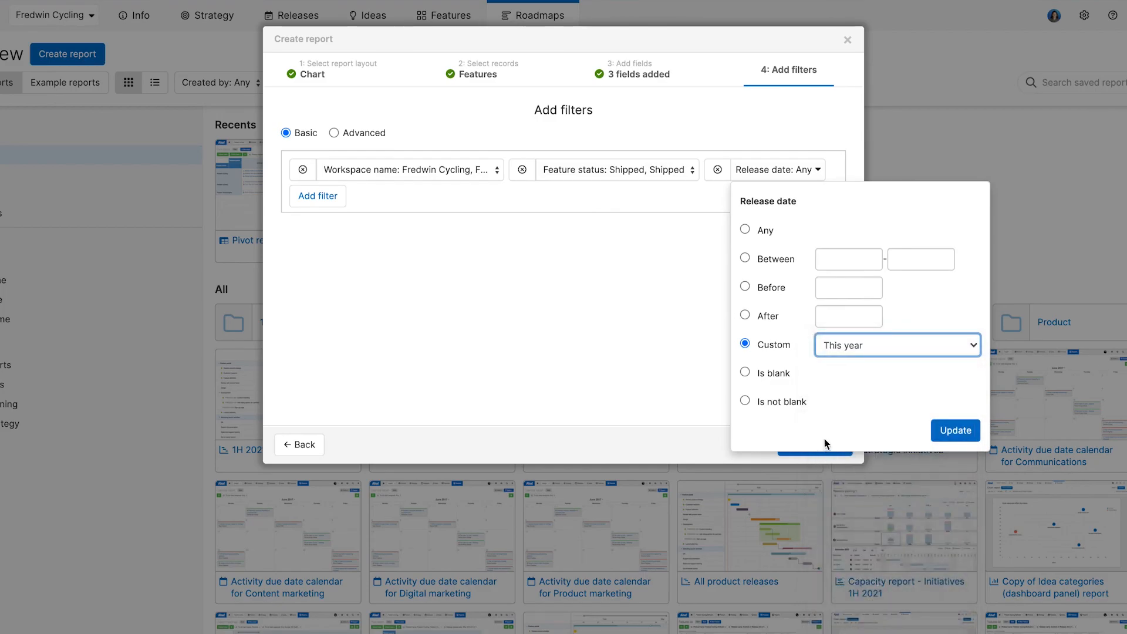
{"action": "left_click", "coordinate": [942, 431]}
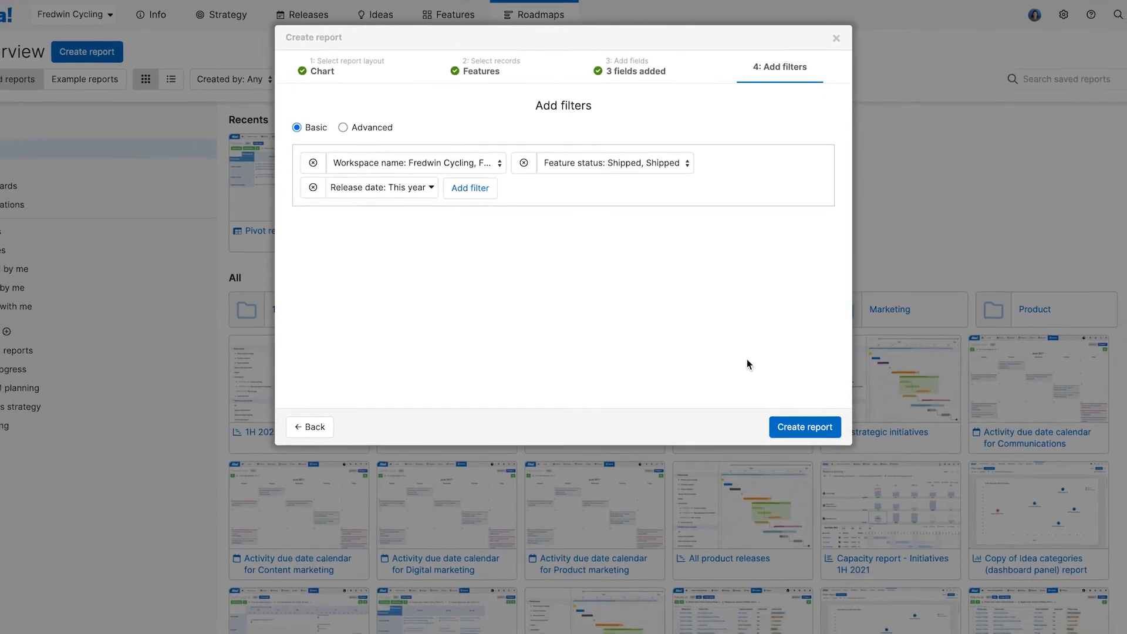
{"action": "left_click", "coordinate": [807, 416]}
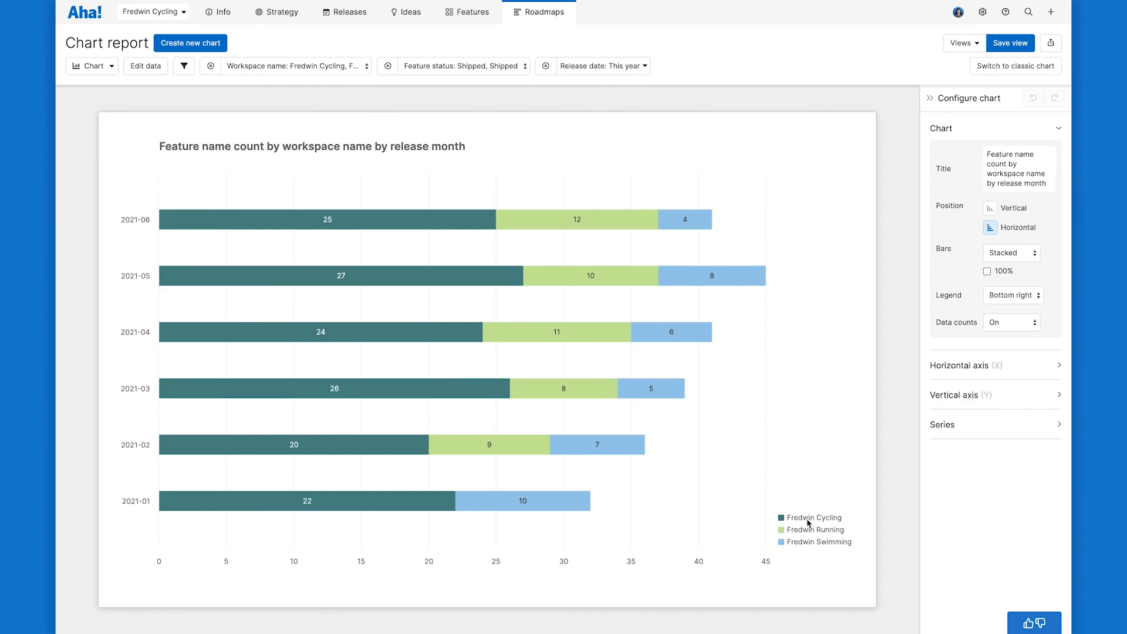
Step: Switch the report to the classic chart and update it back to the new chart version
{"action": "mouse_move", "coordinate": [497, 270]}
{"action": "mouse_move", "coordinate": [673, 275]}
{"action": "left_click", "coordinate": [984, 70]}
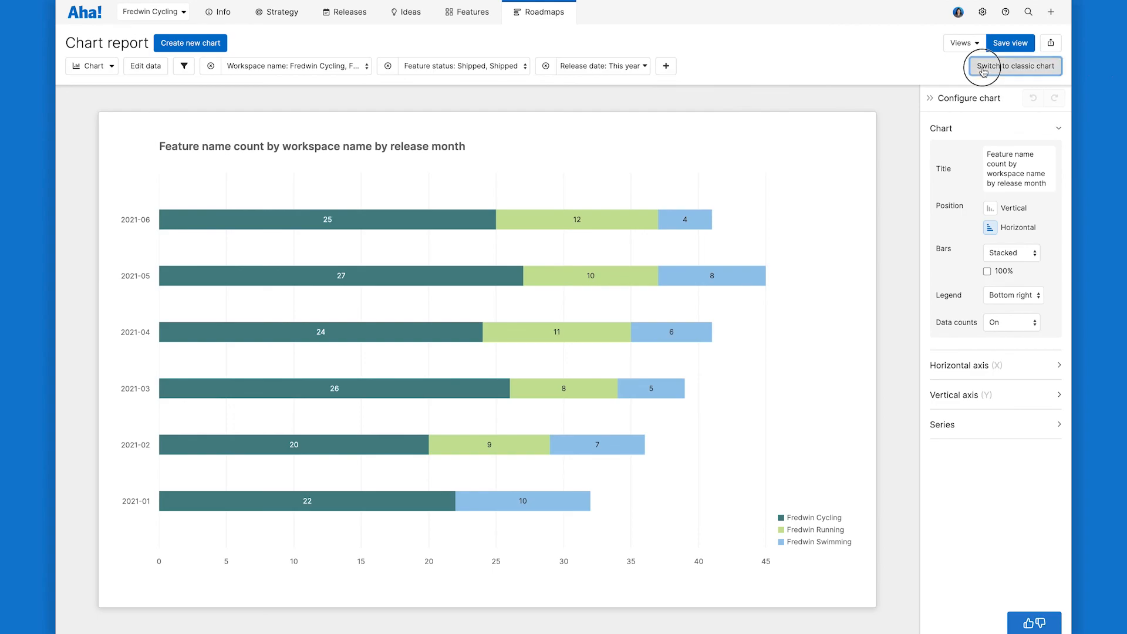
{"action": "left_click", "coordinate": [706, 134]}
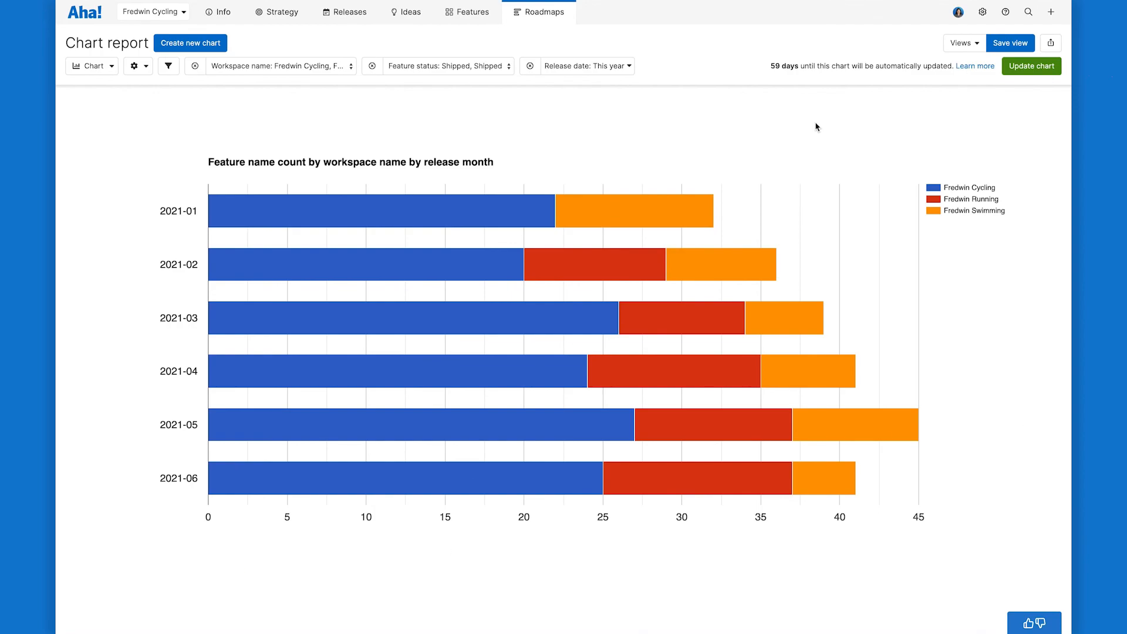
{"action": "left_click", "coordinate": [1019, 68]}
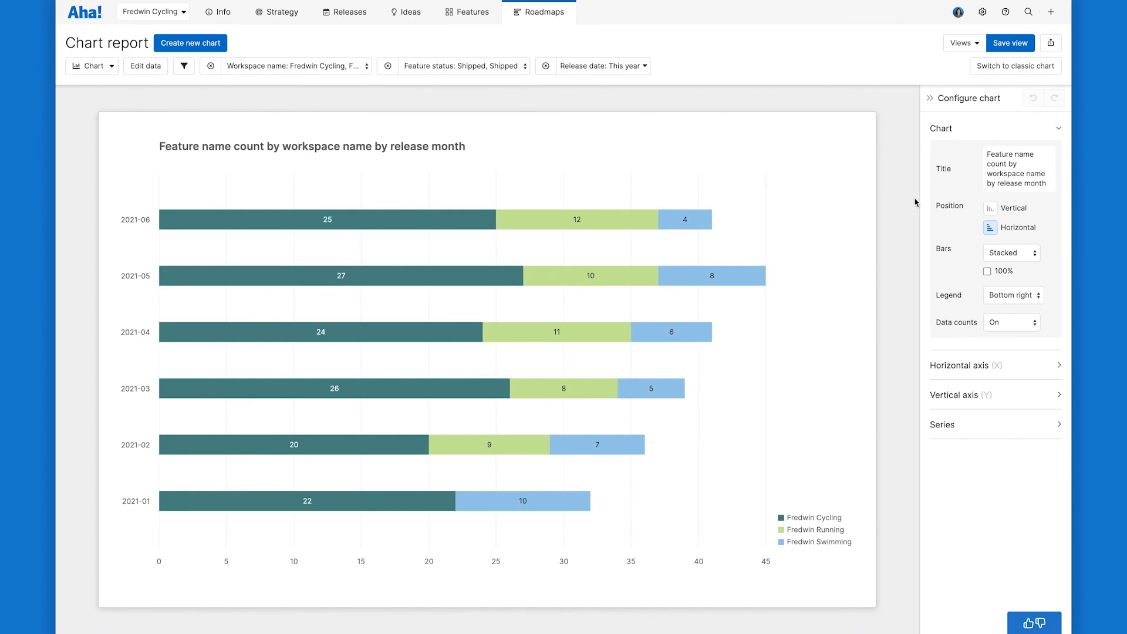
Step: Change the chart position to Vertical and set its title to "Features shipped by month"
{"action": "left_click", "coordinate": [991, 209]}
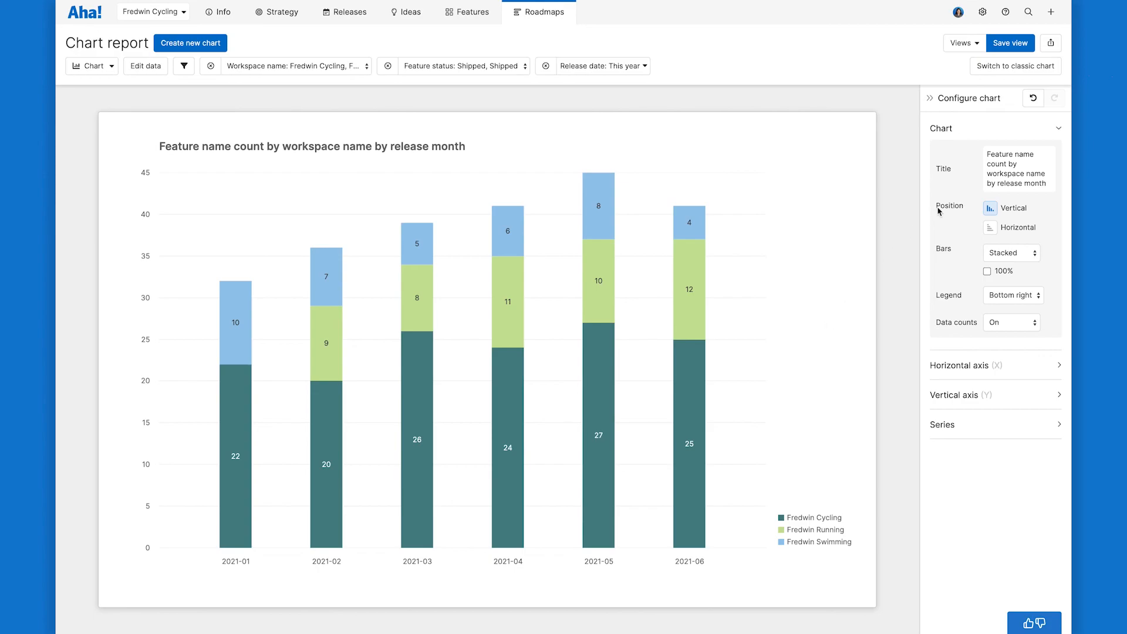
{"action": "left_click", "coordinate": [1008, 167]}
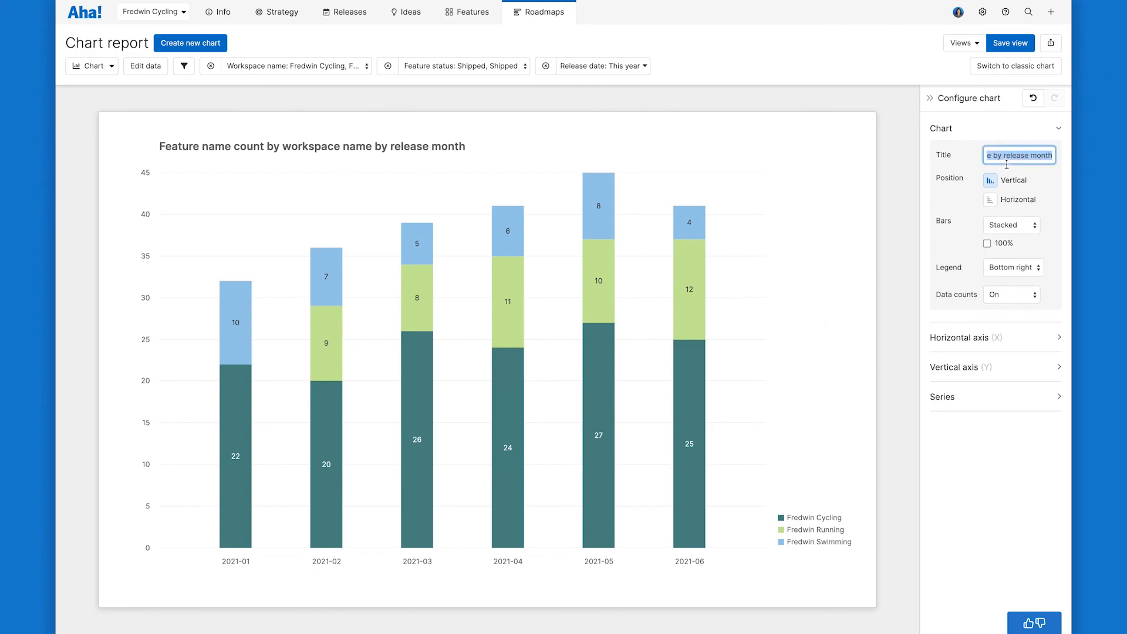
{"action": "type", "text": "Features shippe"}
{"action": "type", "text": "d by month"}
{"action": "left_click", "coordinate": [963, 143]}
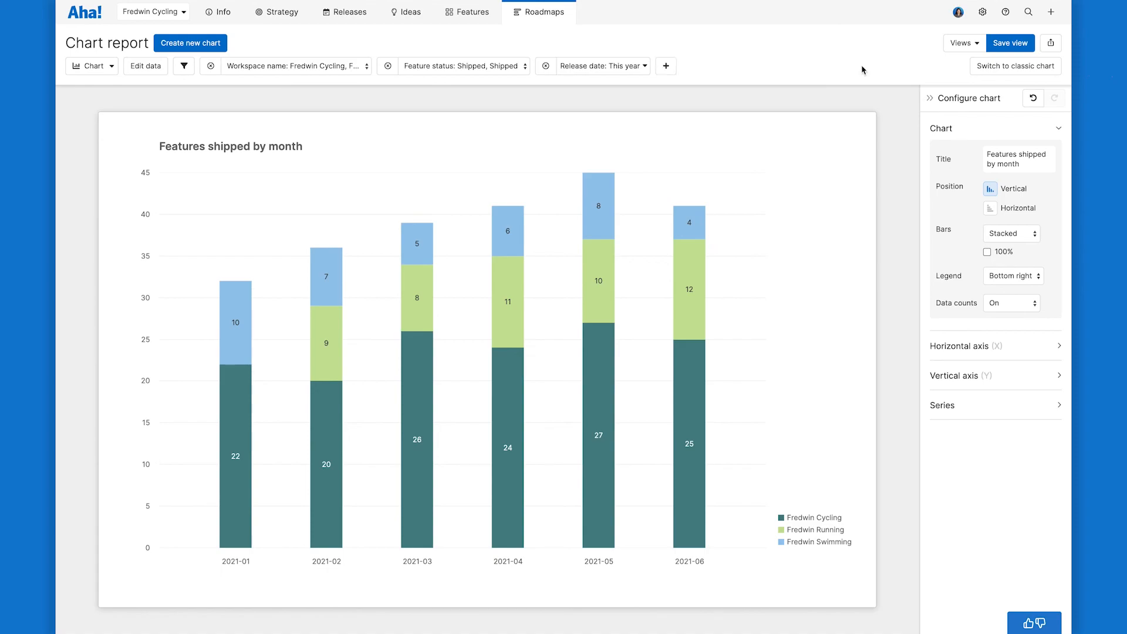
Step: Save the chart view under the name "2021 features shipped"
{"action": "left_click", "coordinate": [1010, 43]}
{"action": "type", "text": "2021 featu"}
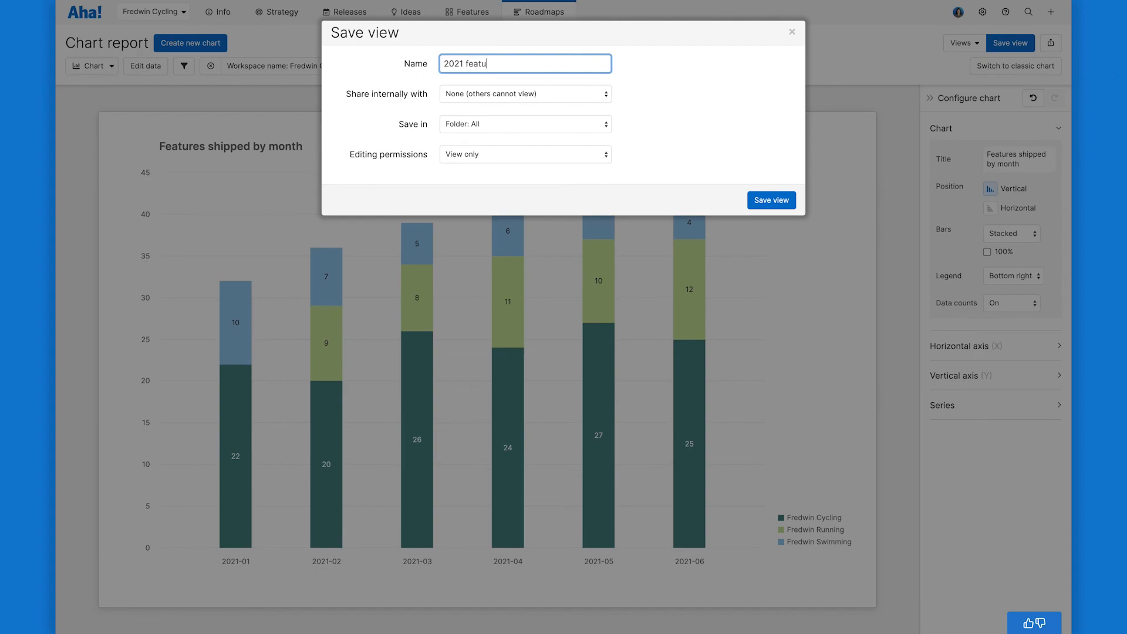
{"action": "type", "text": "res shipped"}
{"action": "left_click", "coordinate": [655, 90]}
{"action": "left_click", "coordinate": [774, 201]}
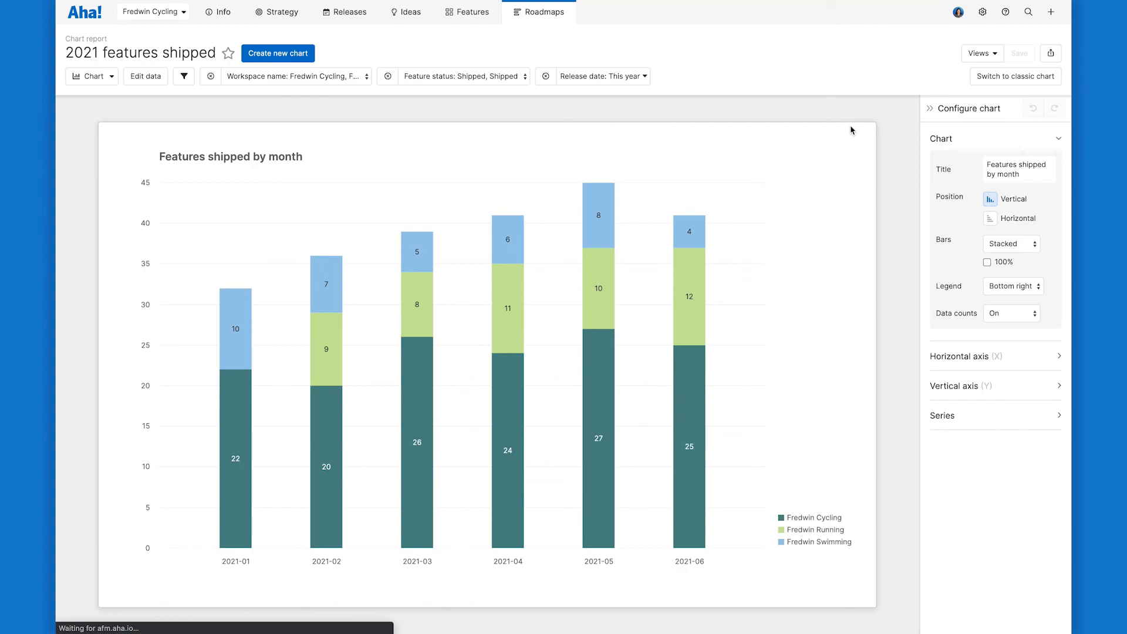
Step: Review the sharing and export options for the saved chart report
{"action": "left_click", "coordinate": [1051, 55]}
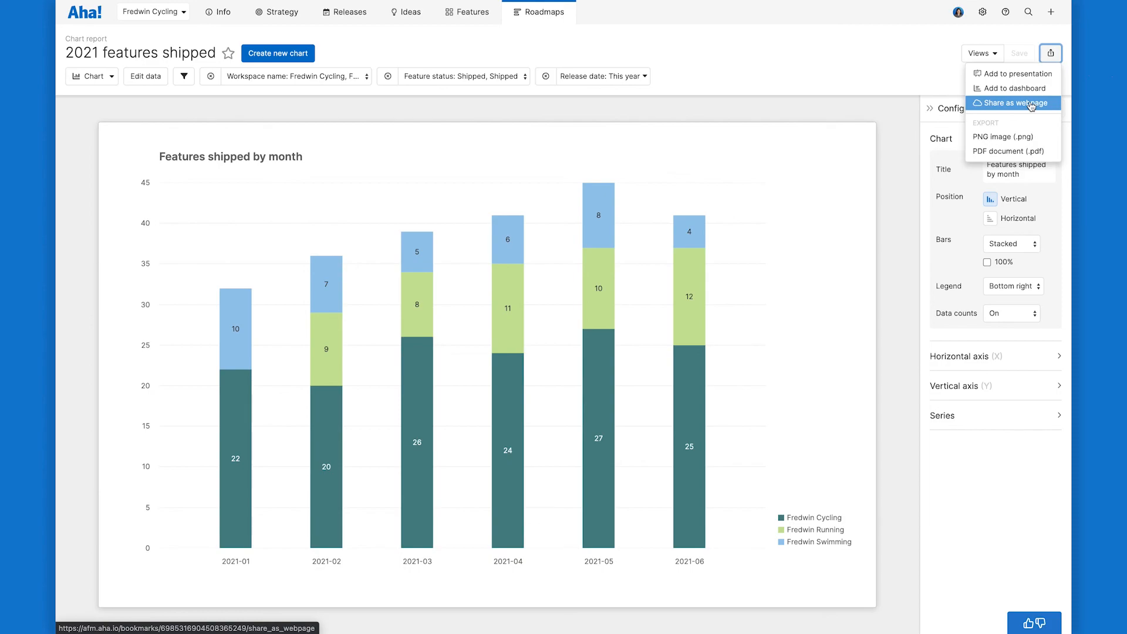
{"action": "left_click", "coordinate": [852, 57]}
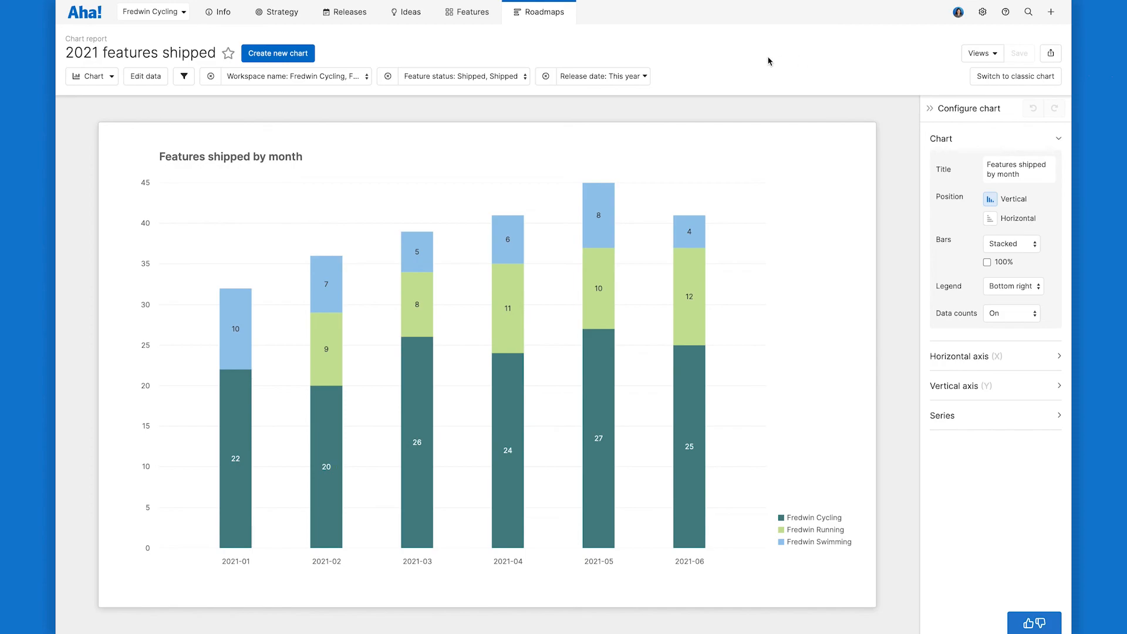
Step: Open the 2H 2021 Fredwin roadmap presentation from the favorite reports and view its second slide
{"action": "mouse_move", "coordinate": [537, 29]}
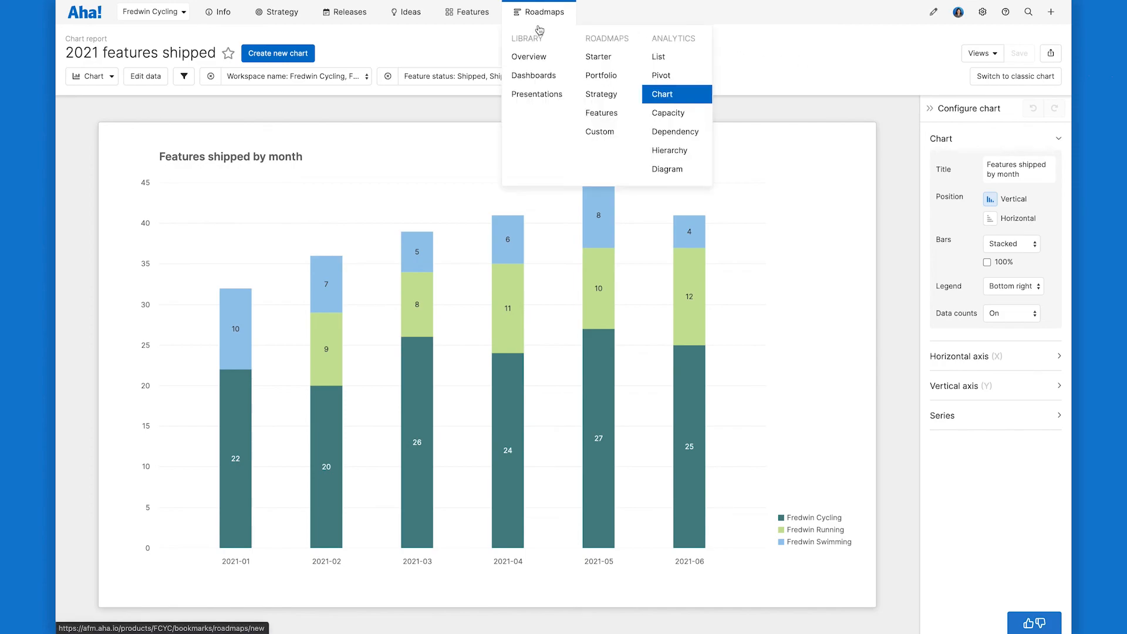
{"action": "left_click", "coordinate": [534, 59]}
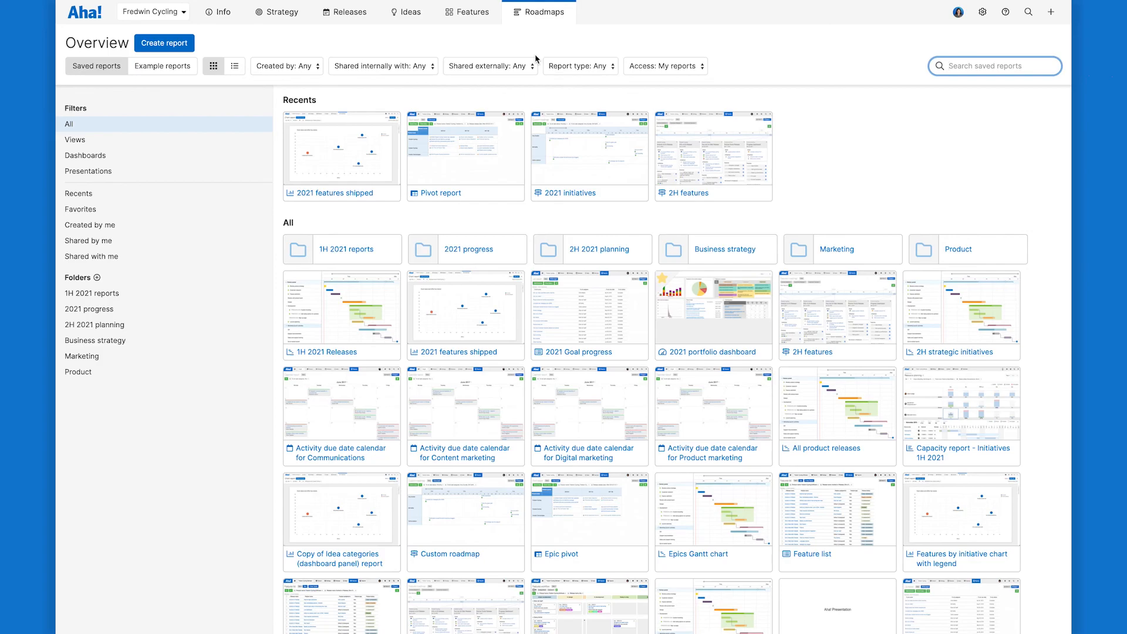
{"action": "left_click", "coordinate": [112, 213]}
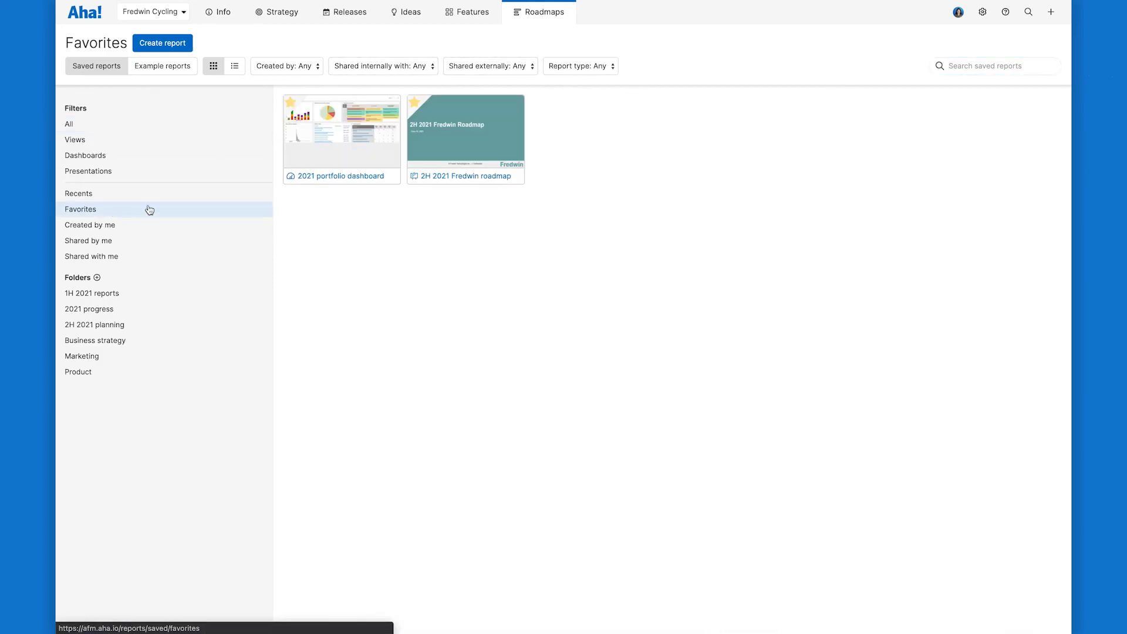
{"action": "left_click", "coordinate": [483, 128]}
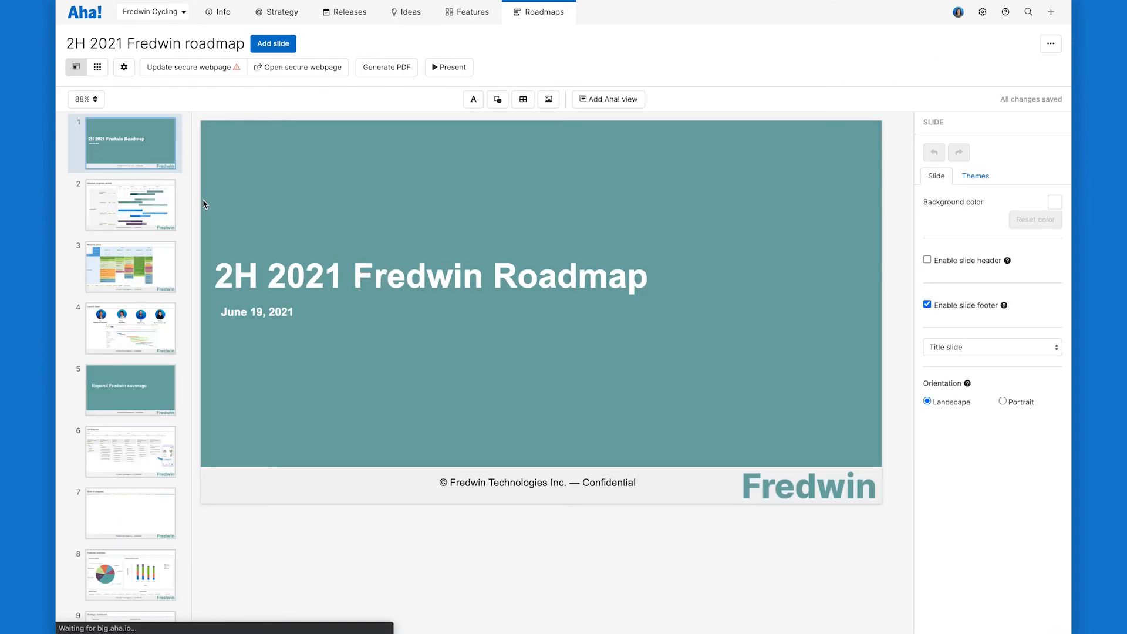
{"action": "left_click", "coordinate": [146, 222]}
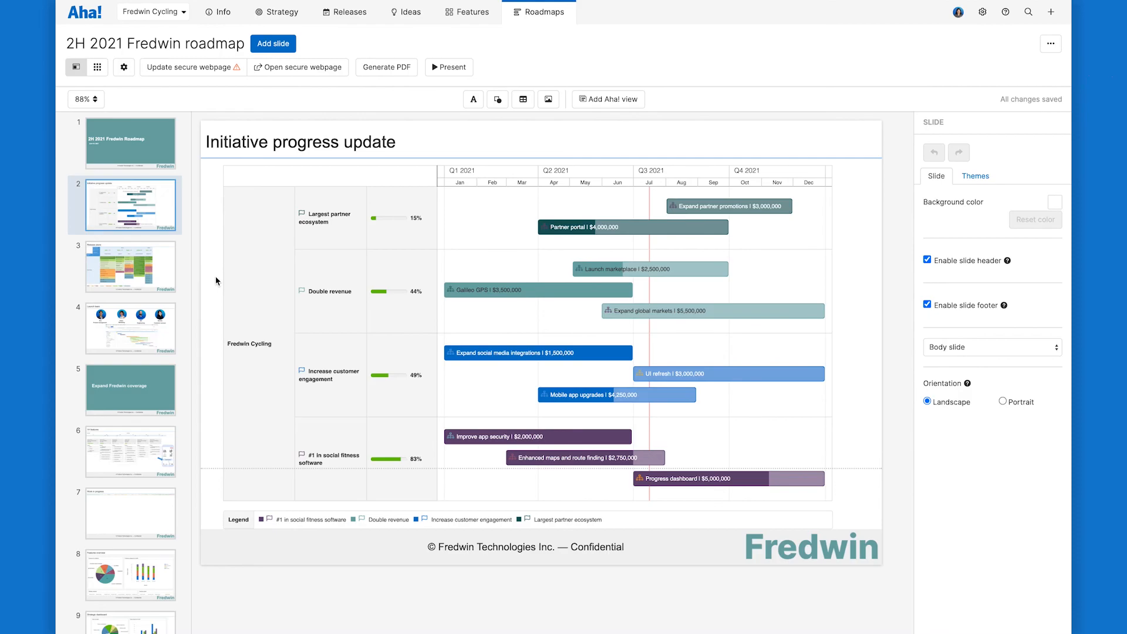
Step: Return to the favorite reports and open the 2021 portfolio dashboard
{"action": "mouse_move", "coordinate": [545, 13]}
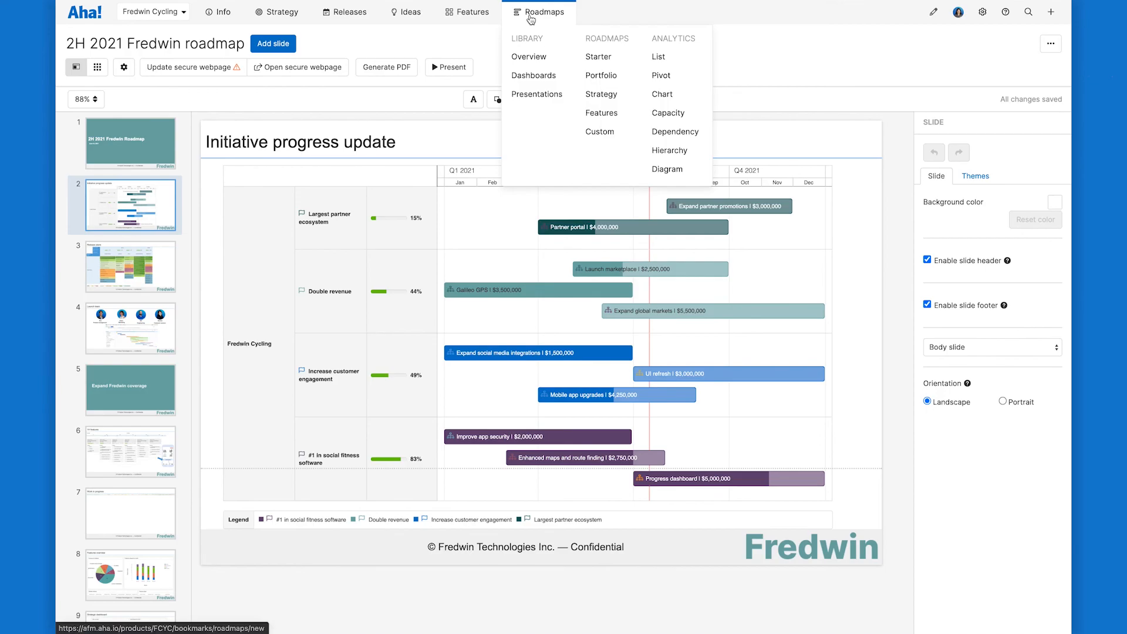
{"action": "left_click", "coordinate": [531, 121]}
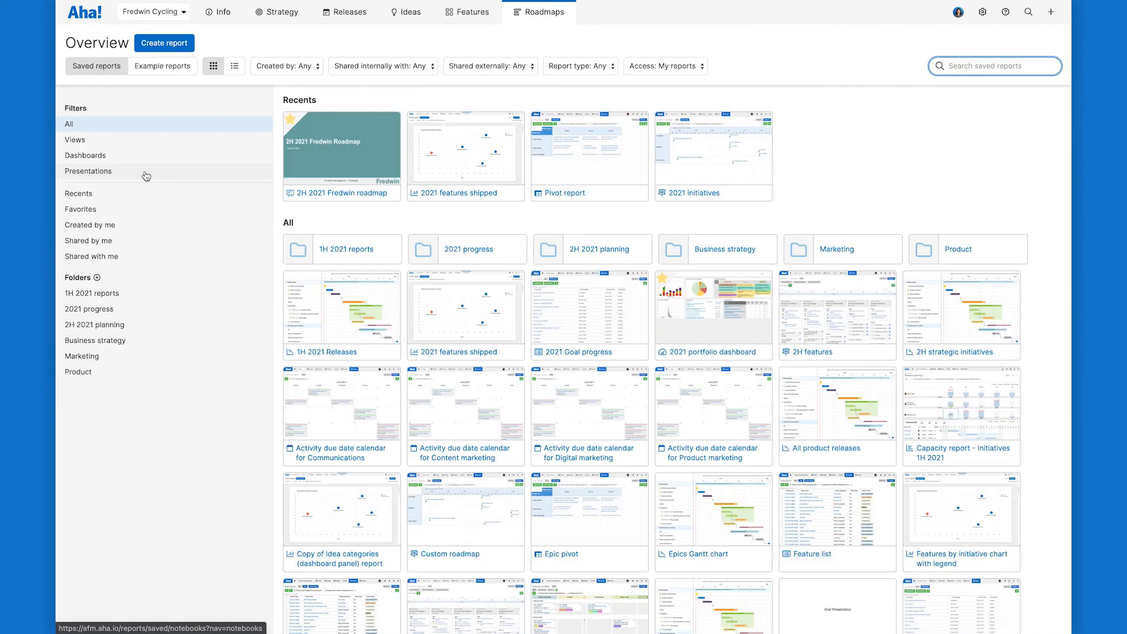
{"action": "left_click", "coordinate": [92, 210]}
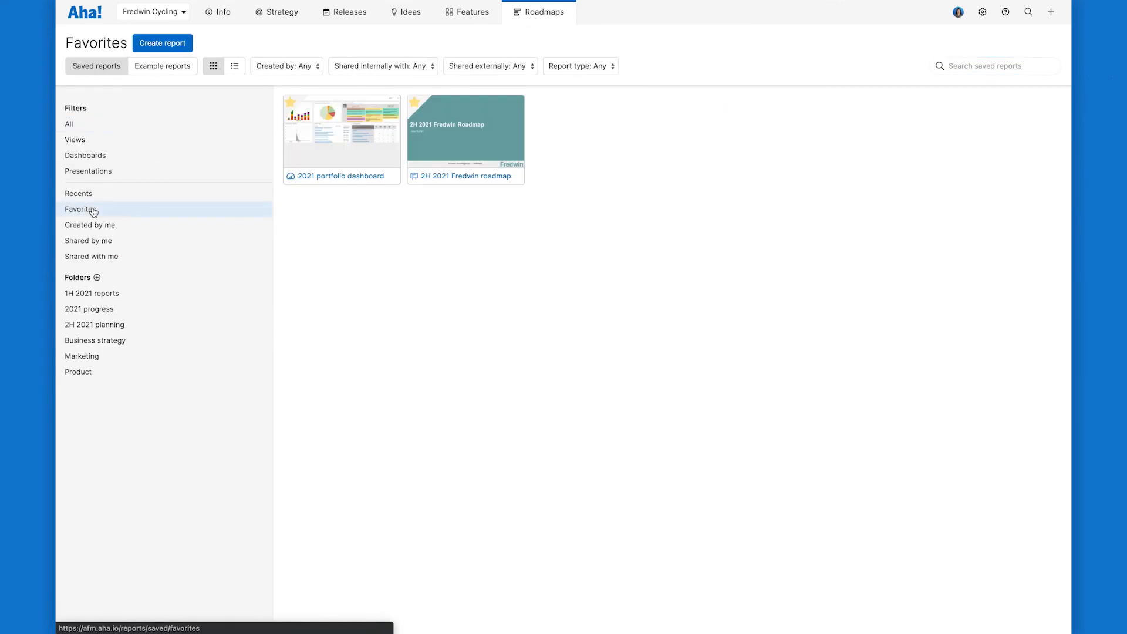
{"action": "left_click", "coordinate": [338, 155]}
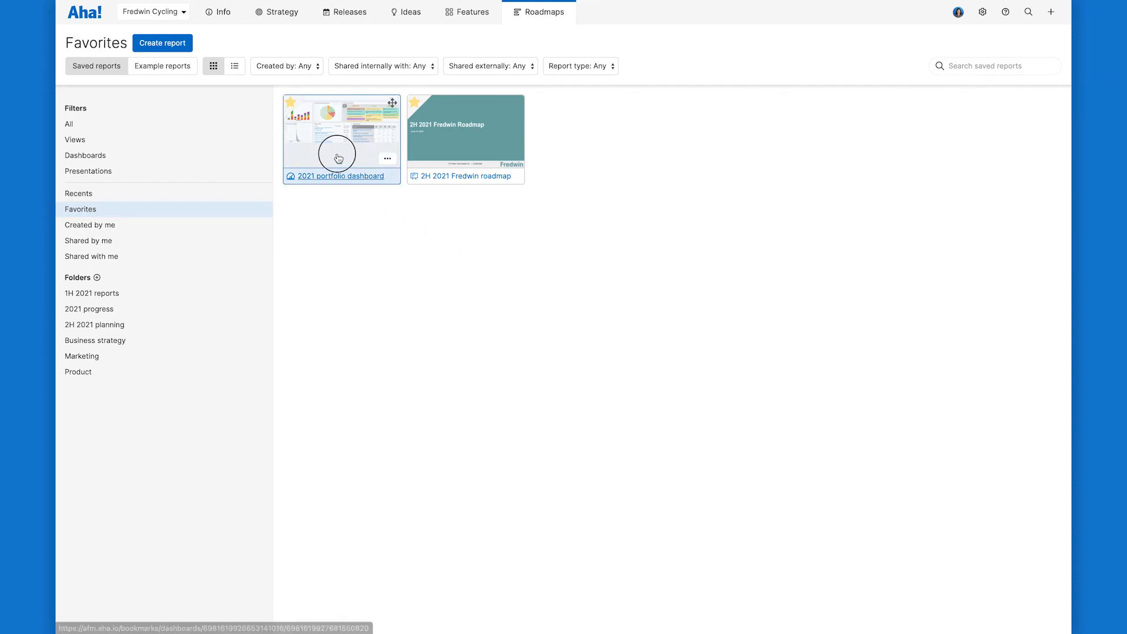